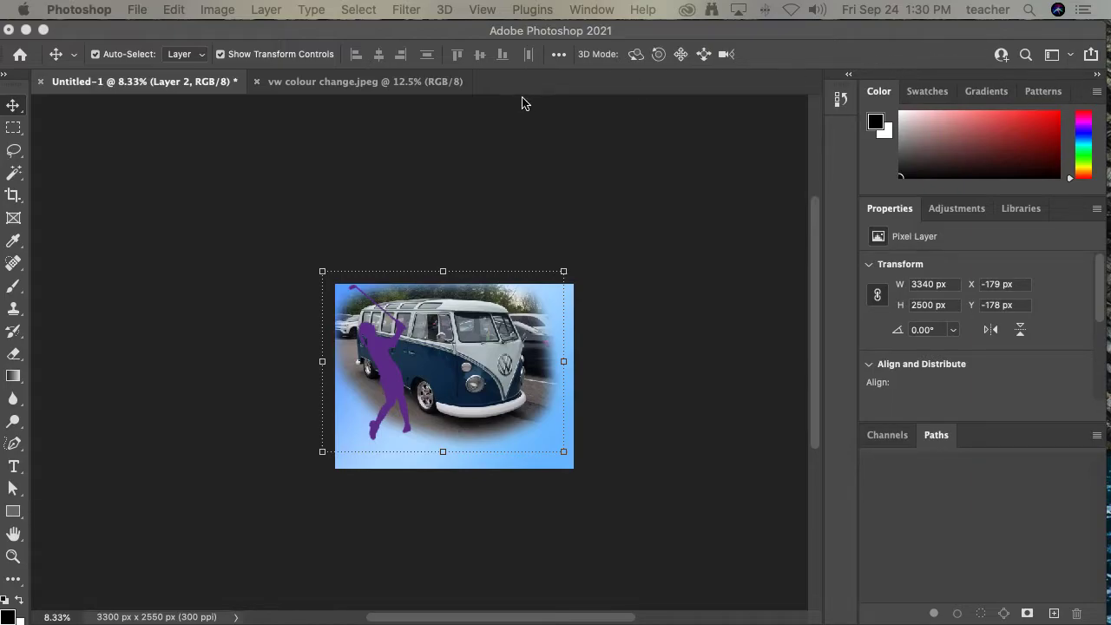
- Show the Layers panel and open the image tech portable stuff.jpg from the Desktop
key(F7)
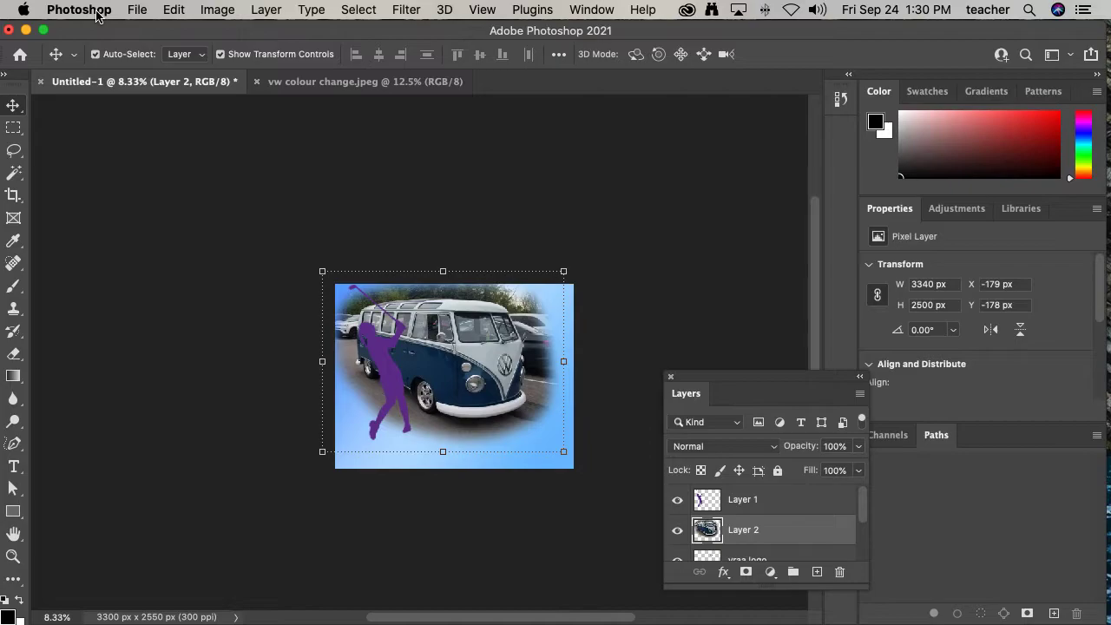
click(139, 16)
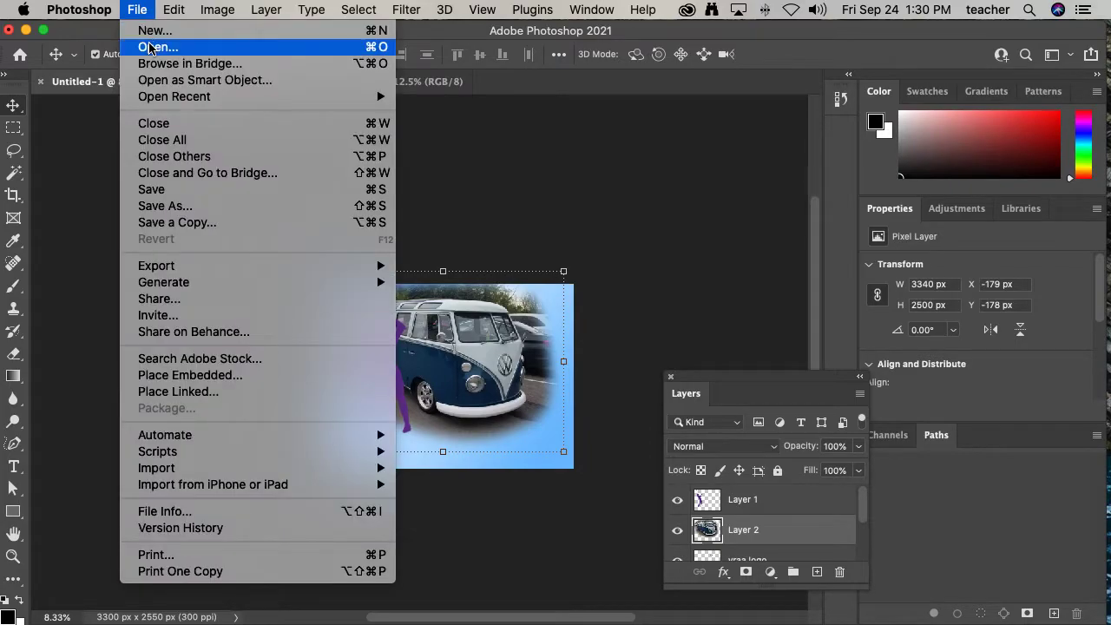
click(150, 47)
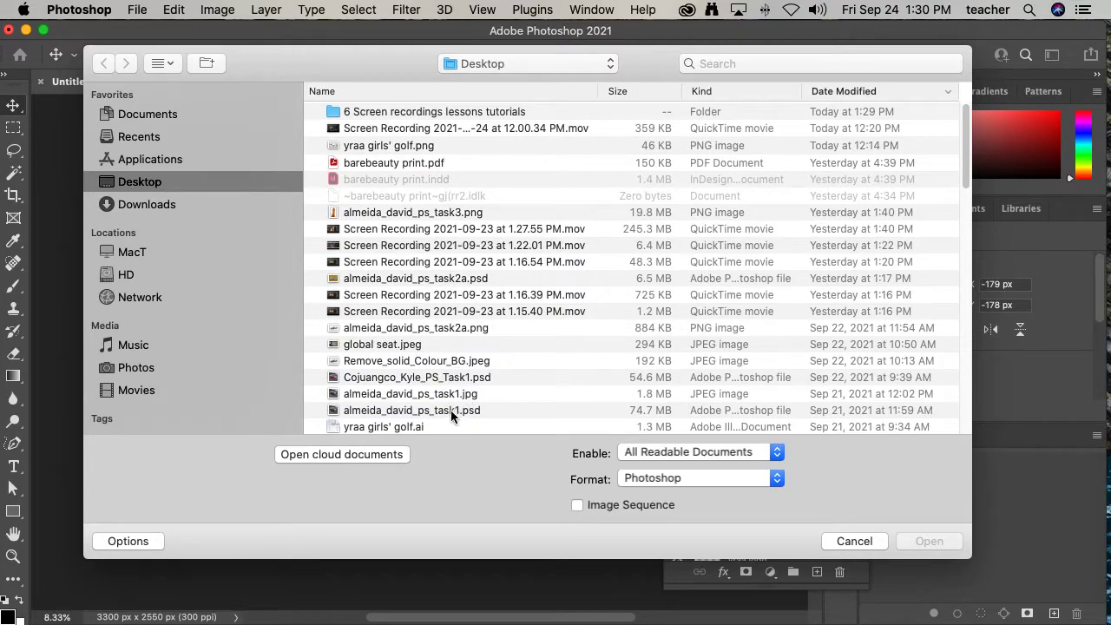
scroll(474, 397, down, 10)
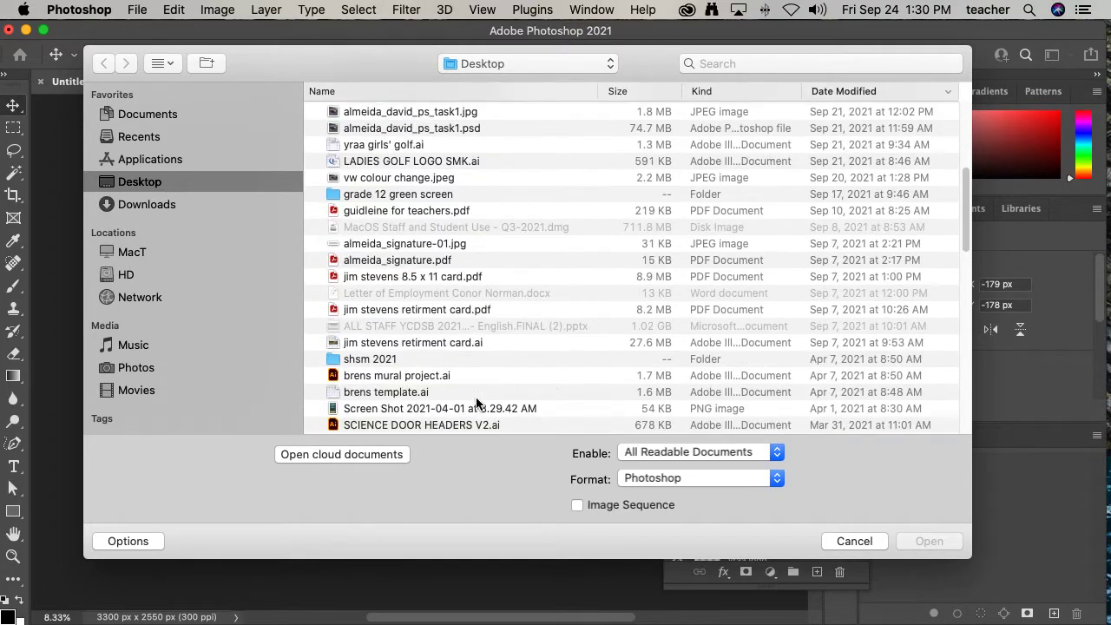
scroll(483, 400, down, 4)
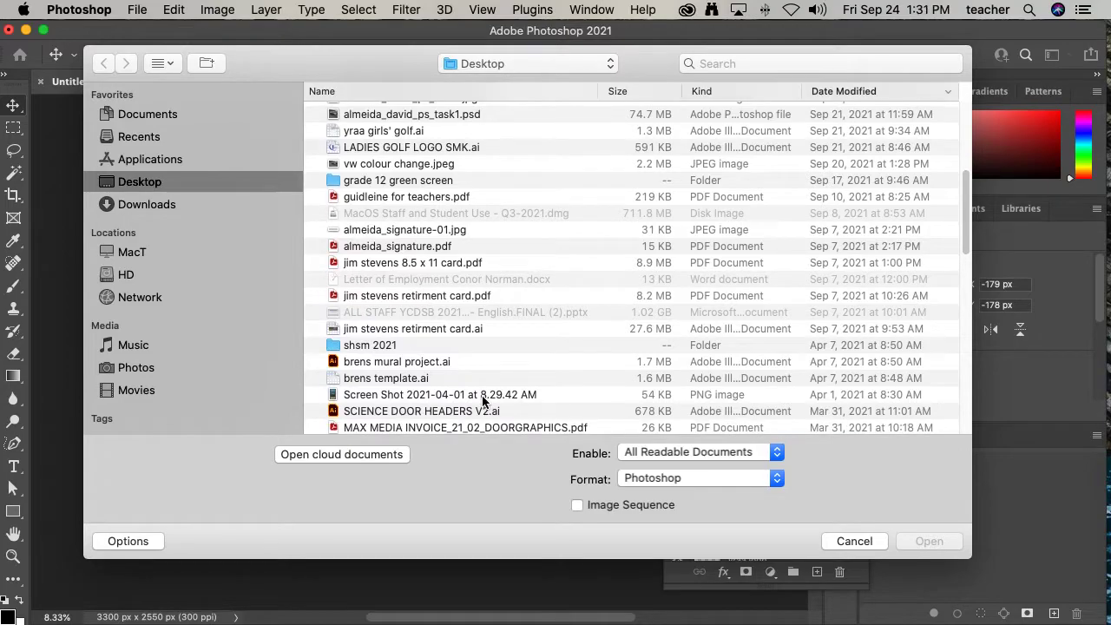
scroll(483, 400, down, 5)
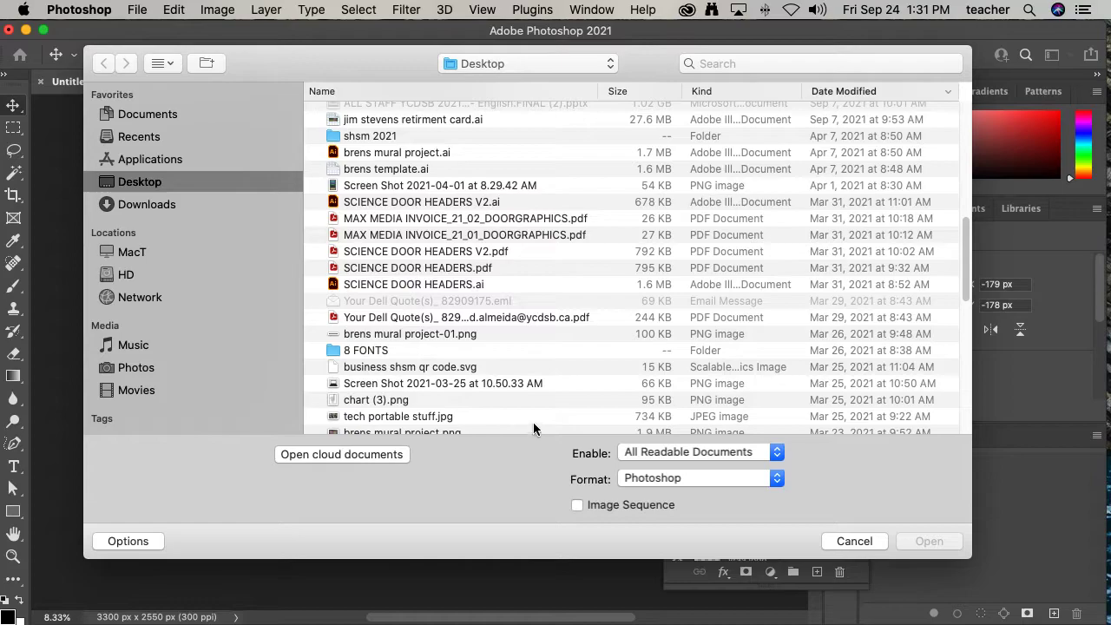
click(683, 481)
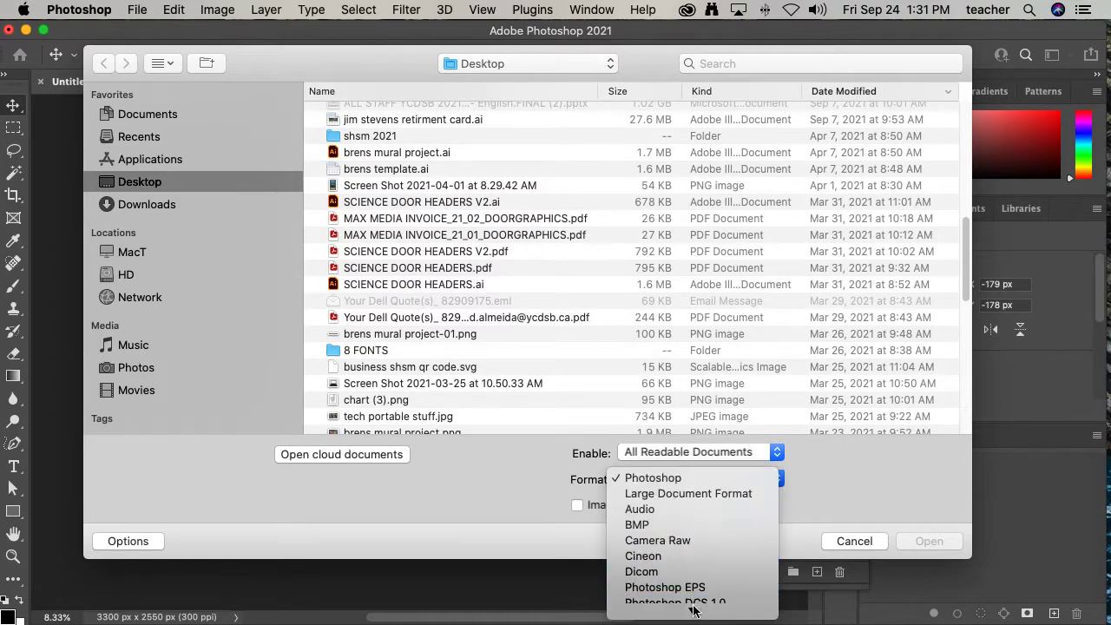
mouse_move(694, 615)
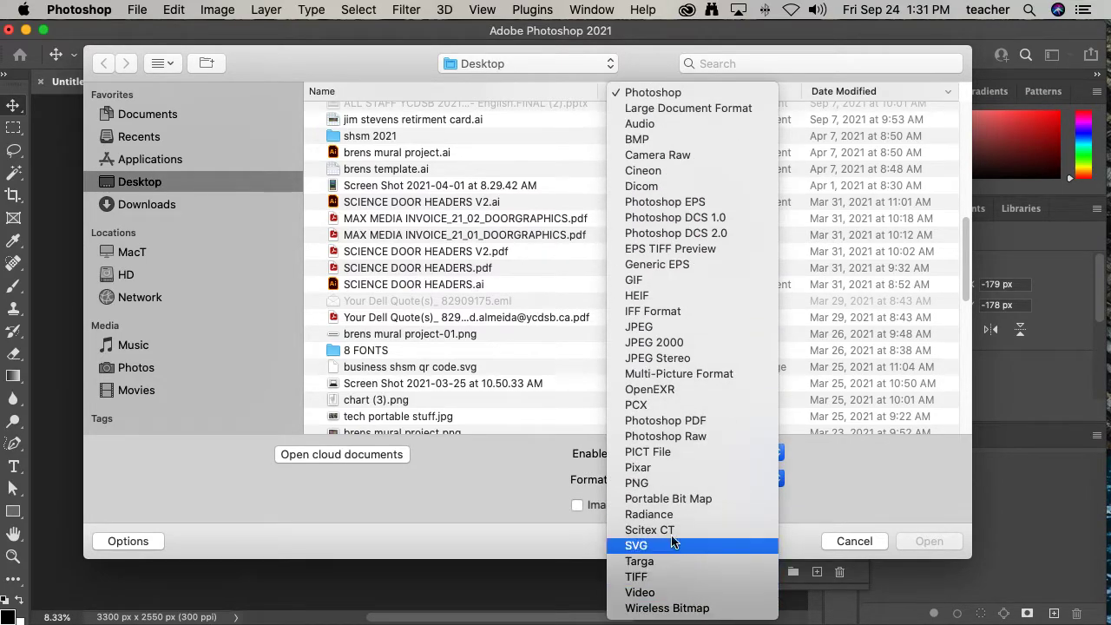
click(514, 477)
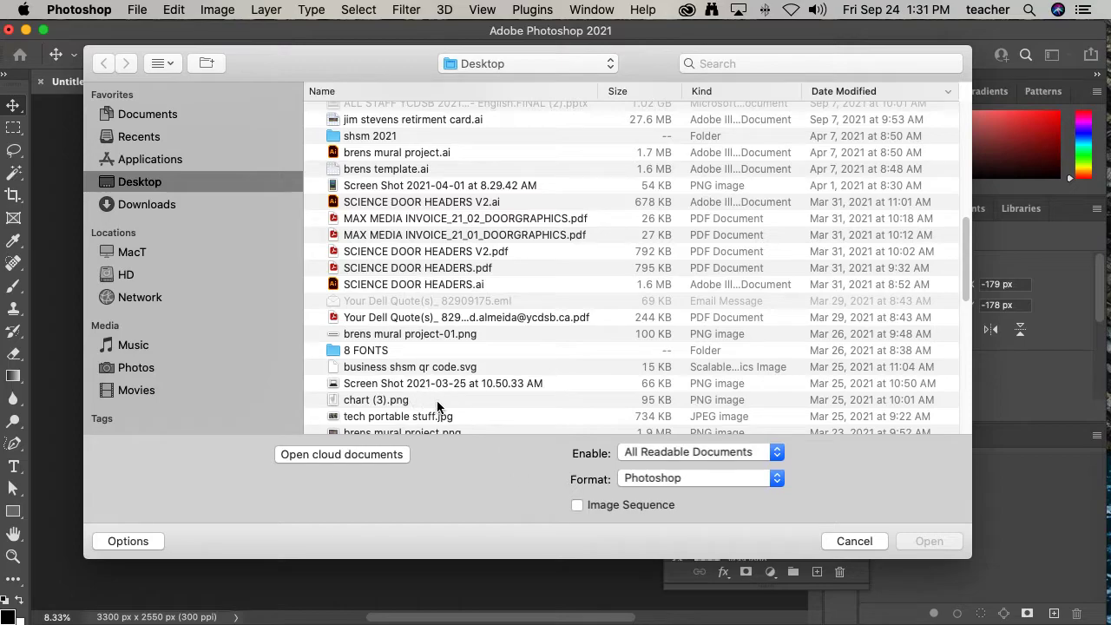
click(385, 418)
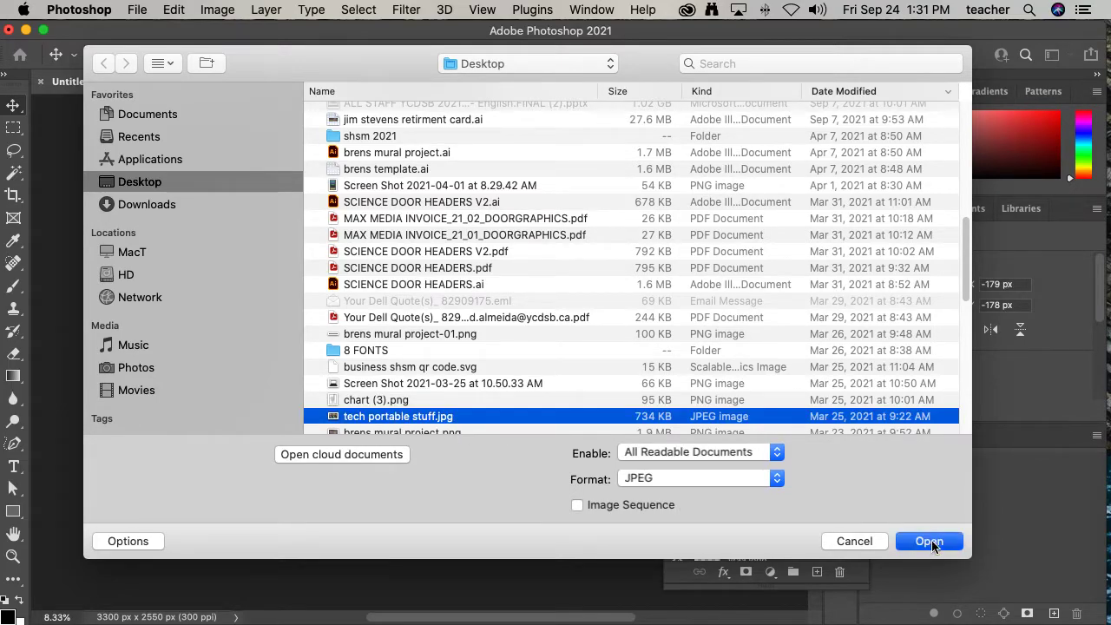
key(Return)
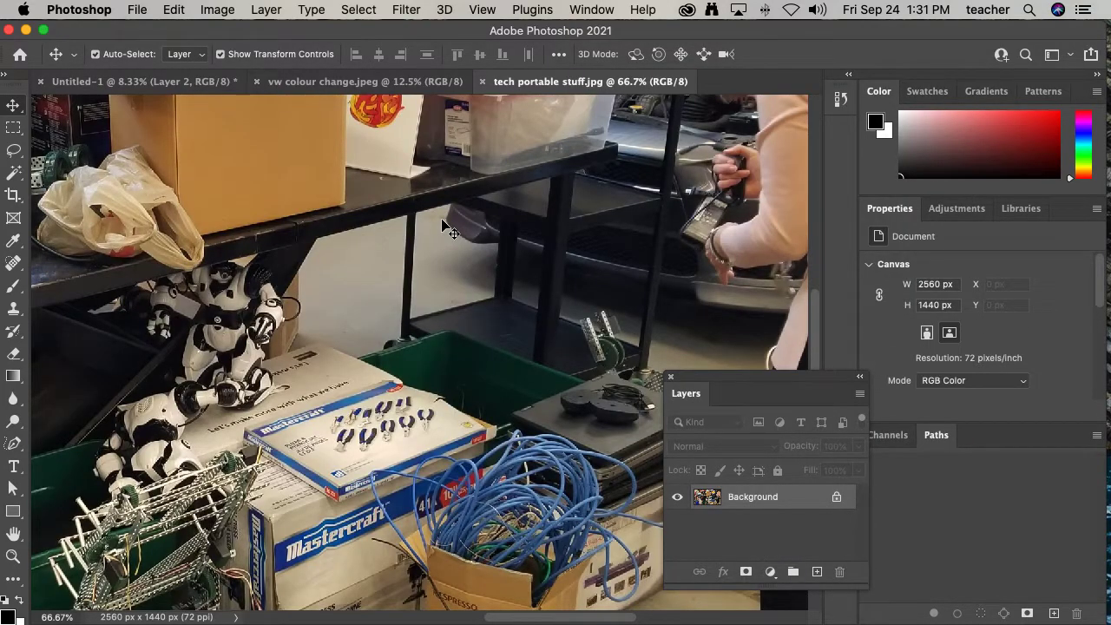
- Copy the whole tech photo into the Untitled-1 composition as a new layer
alt+super+click(498, 248)
alt+super+click(498, 248)
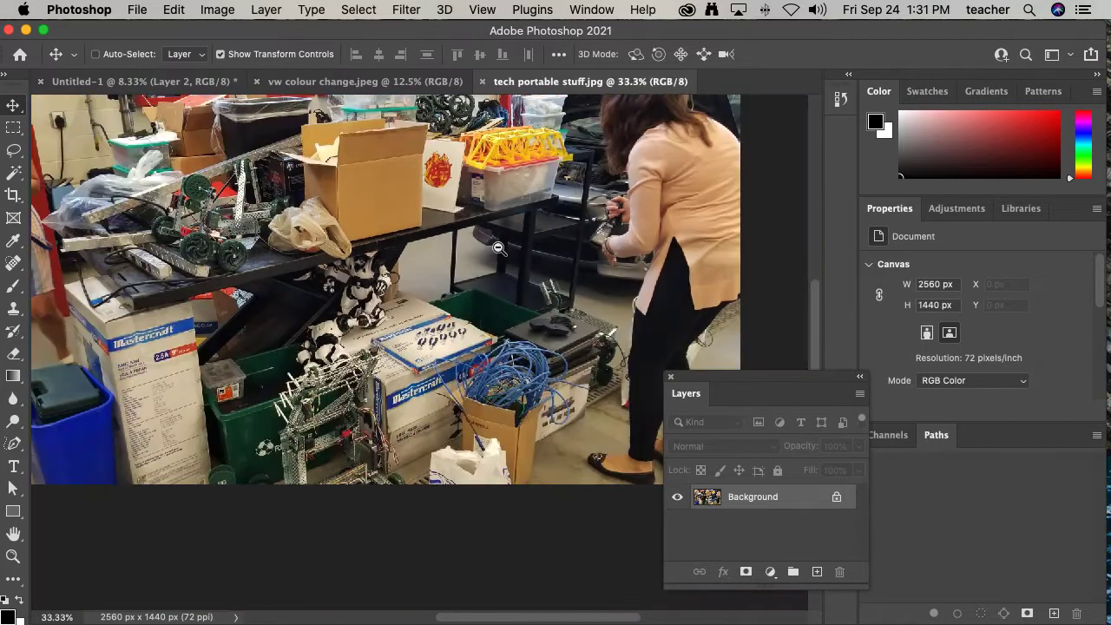
alt+super+click(498, 248)
scroll(493, 278, up, 3)
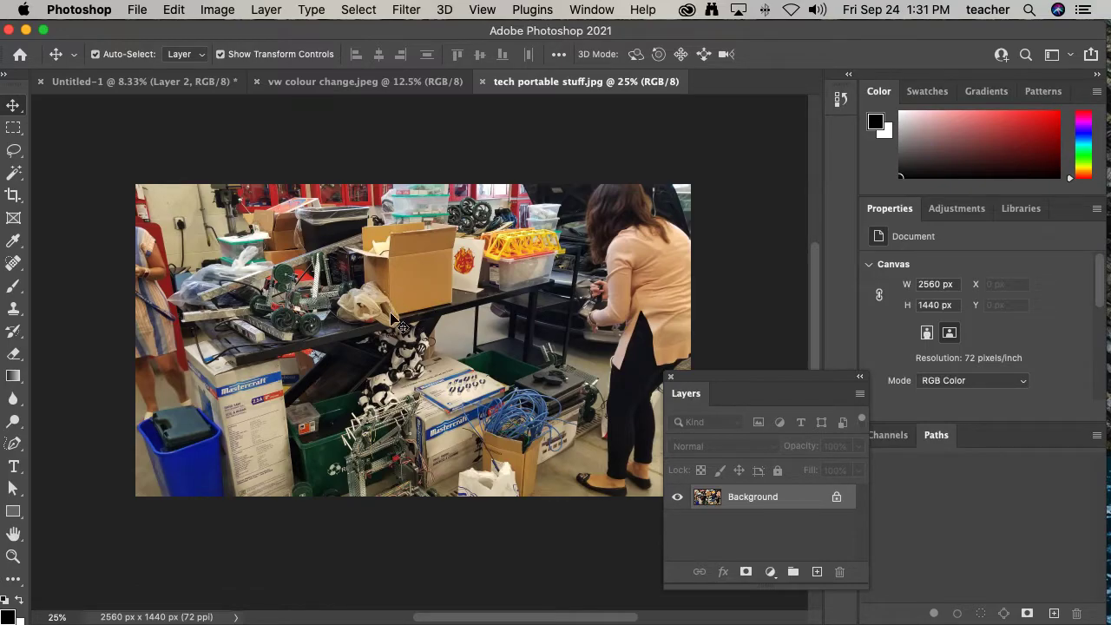
drag(399, 321, 160, 86)
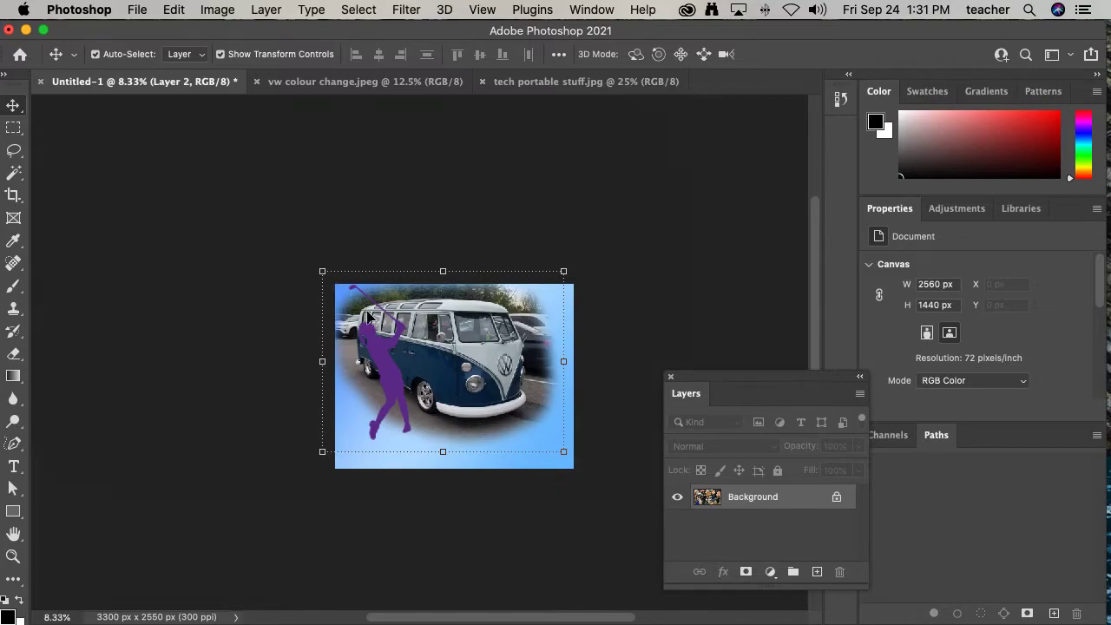
- Move the pasted tech photo layer toward the lower right of the composition
drag(418, 373, 451, 408)
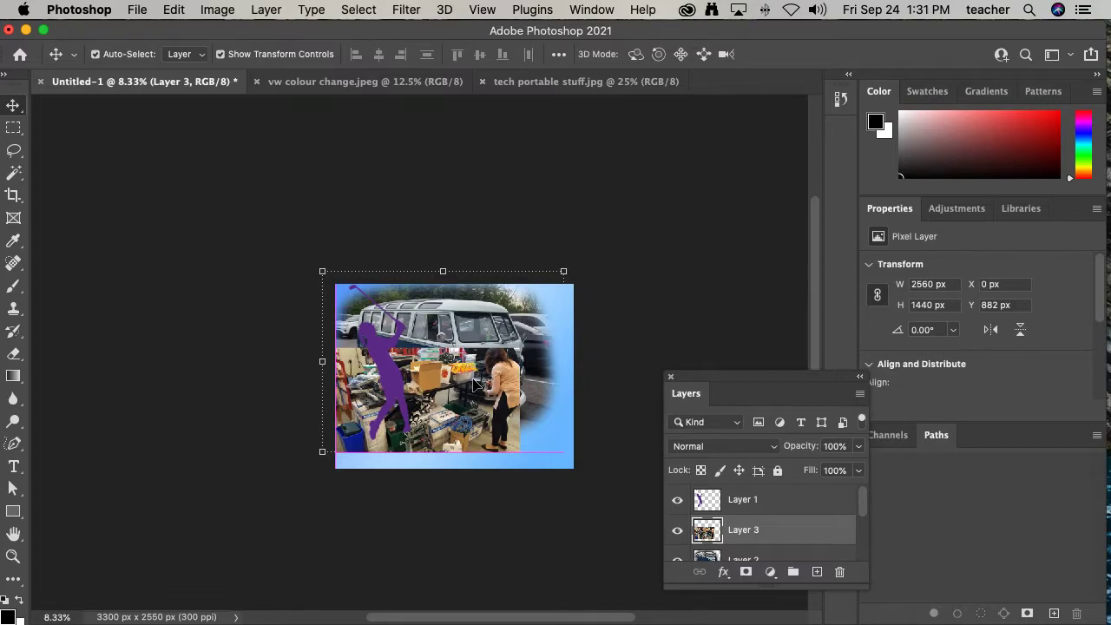
drag(467, 390, 508, 388)
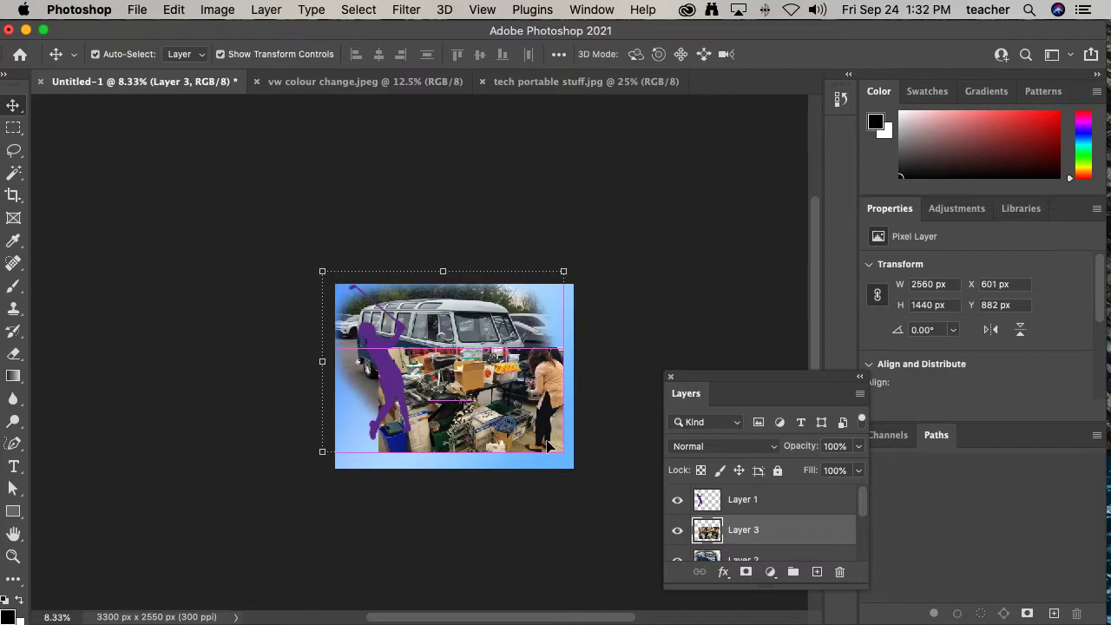
click(533, 521)
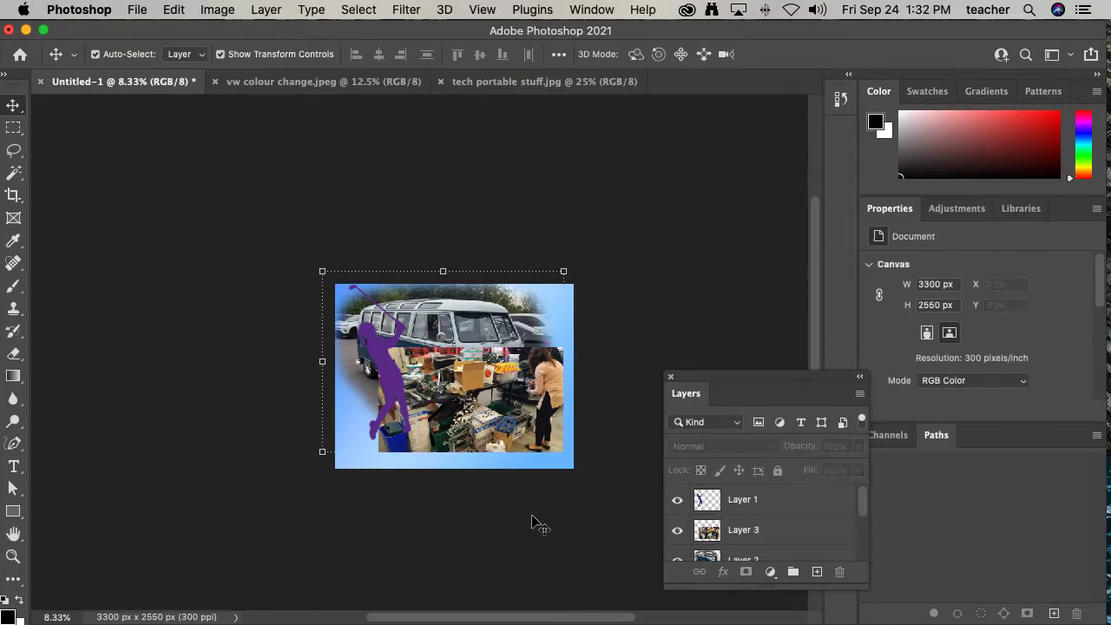
click(489, 497)
drag(497, 390, 487, 376)
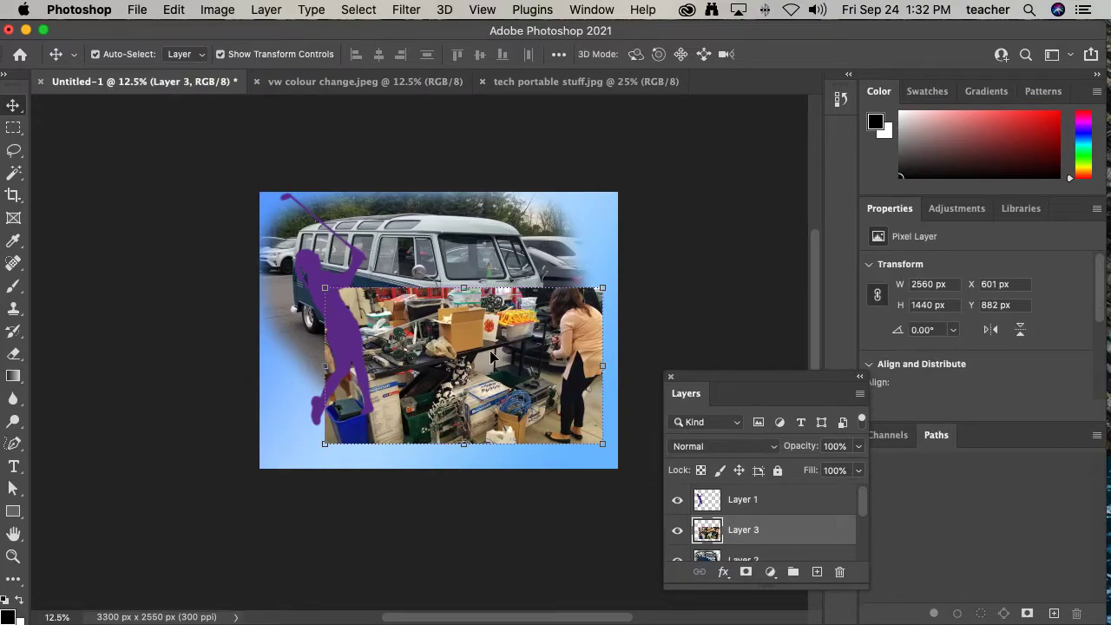
- In the tech photo, trace a closed Pen tool path around the cardboard box
click(547, 87)
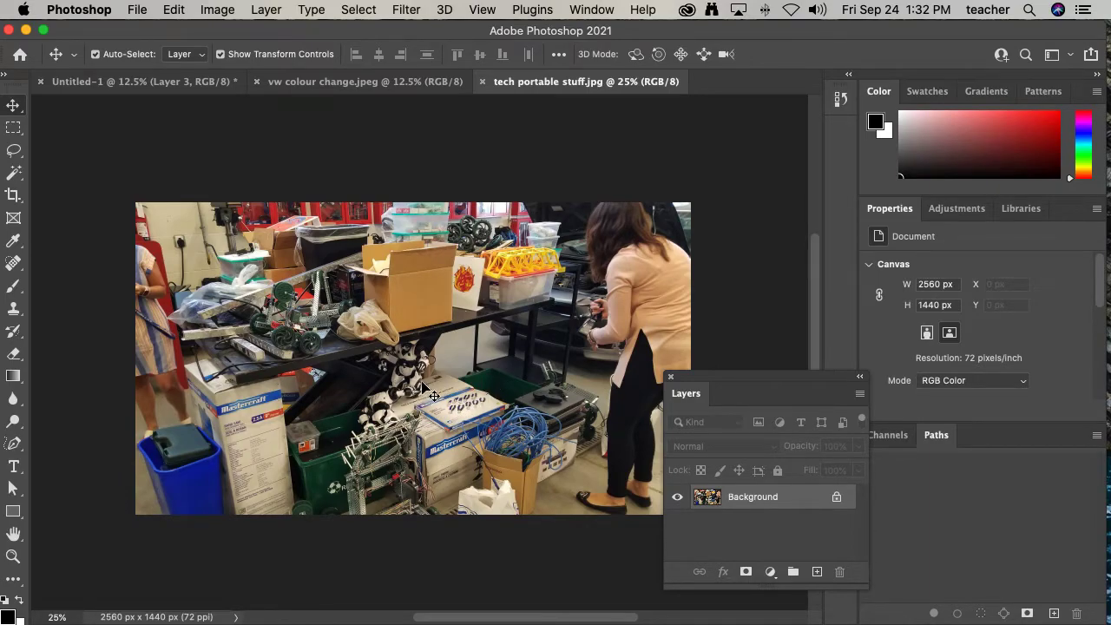
key(super+space)
drag(365, 237, 455, 238)
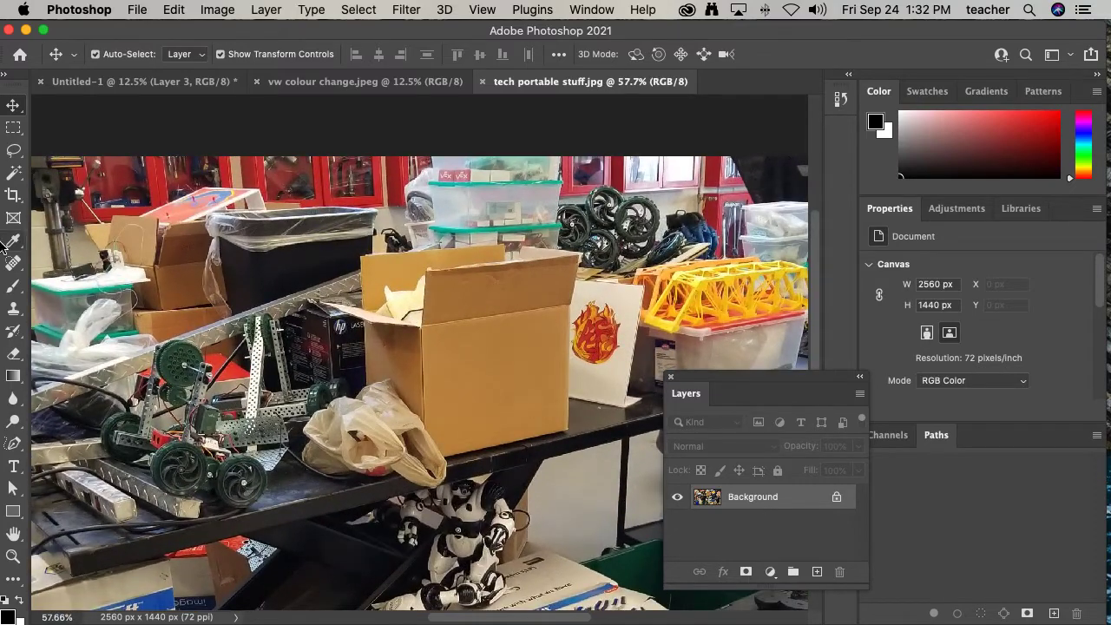
click(13, 444)
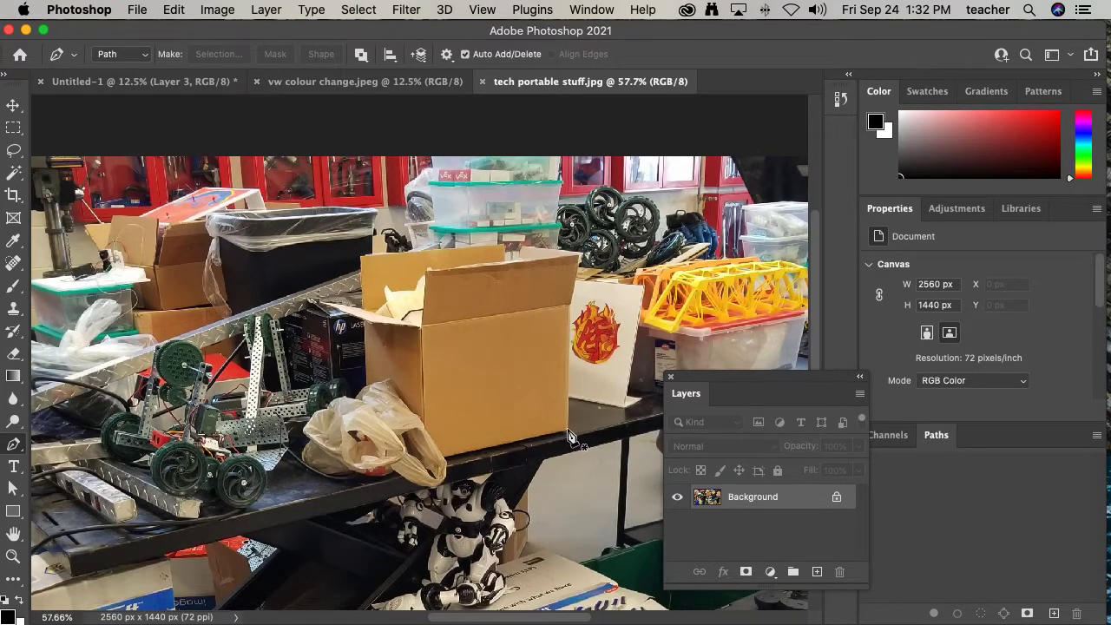
click(568, 394)
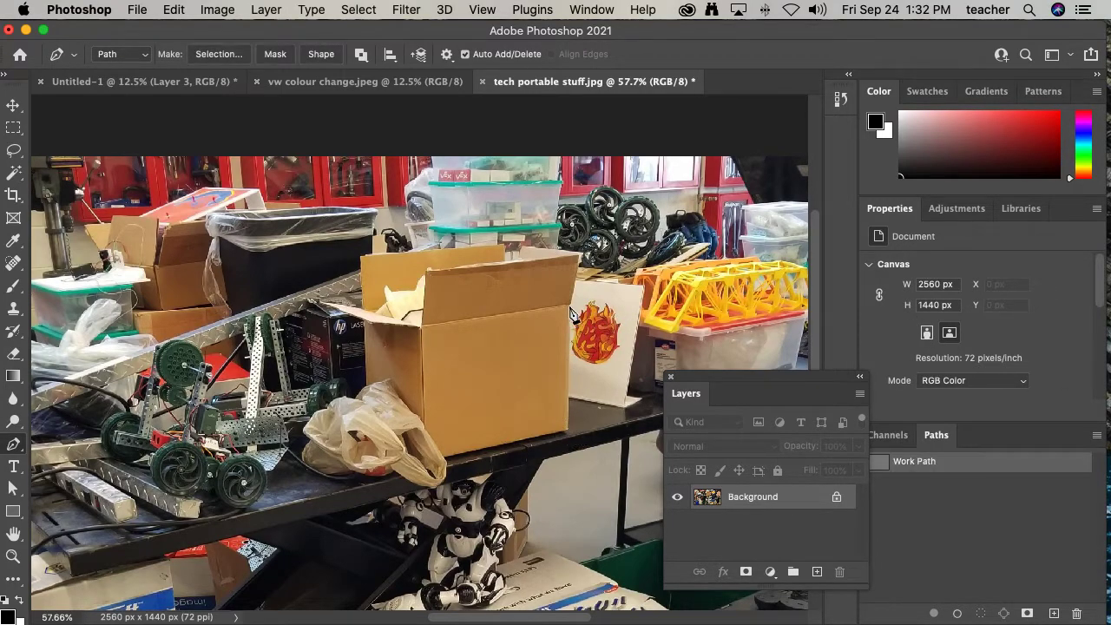
click(570, 307)
click(508, 253)
click(361, 259)
click(359, 308)
click(321, 302)
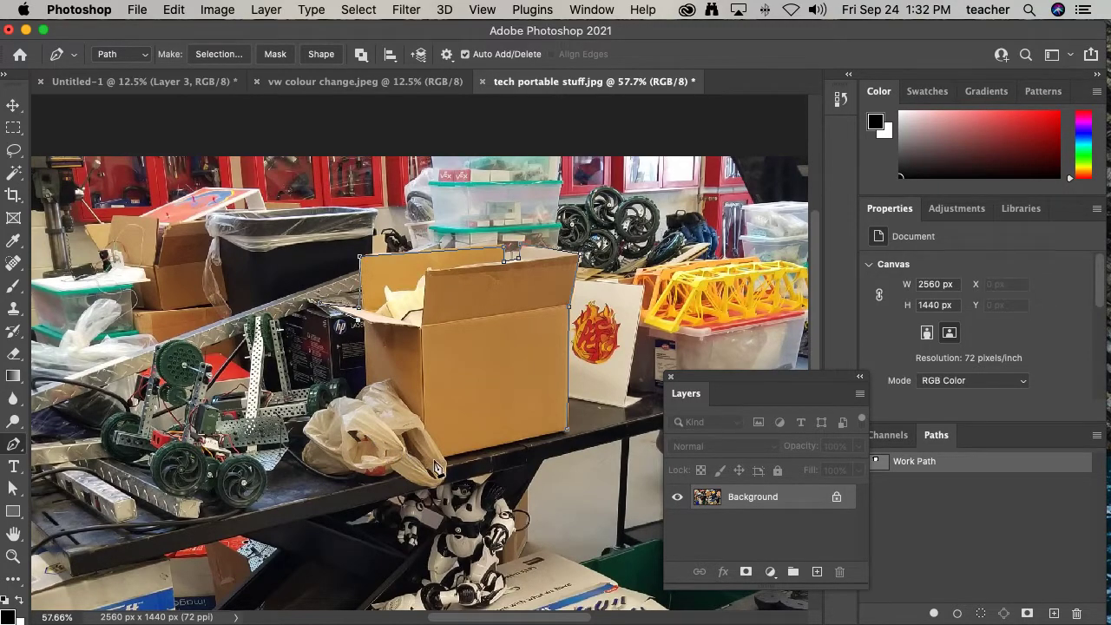
click(425, 460)
- Turn the box path into a selection with a feather radius of 0 pixels
right_click(470, 343)
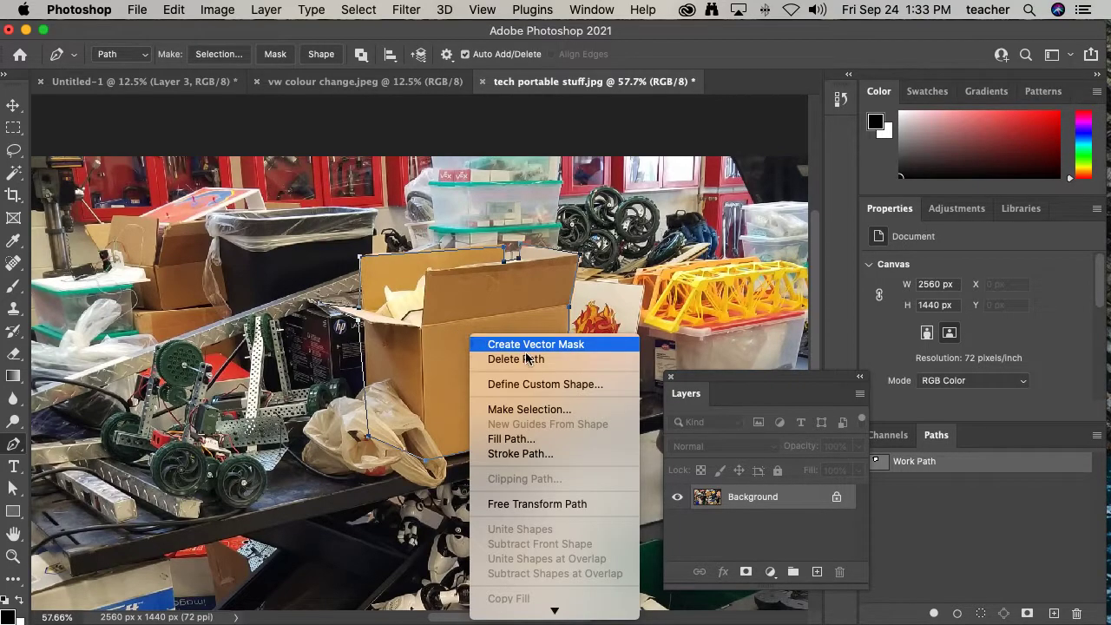
click(526, 409)
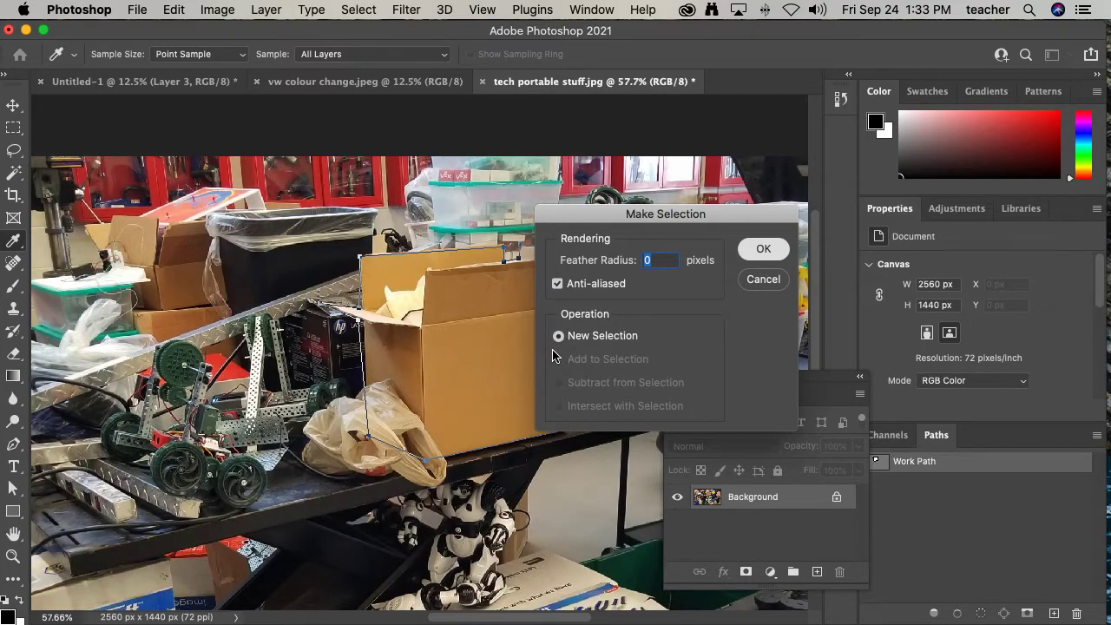
key(Return)
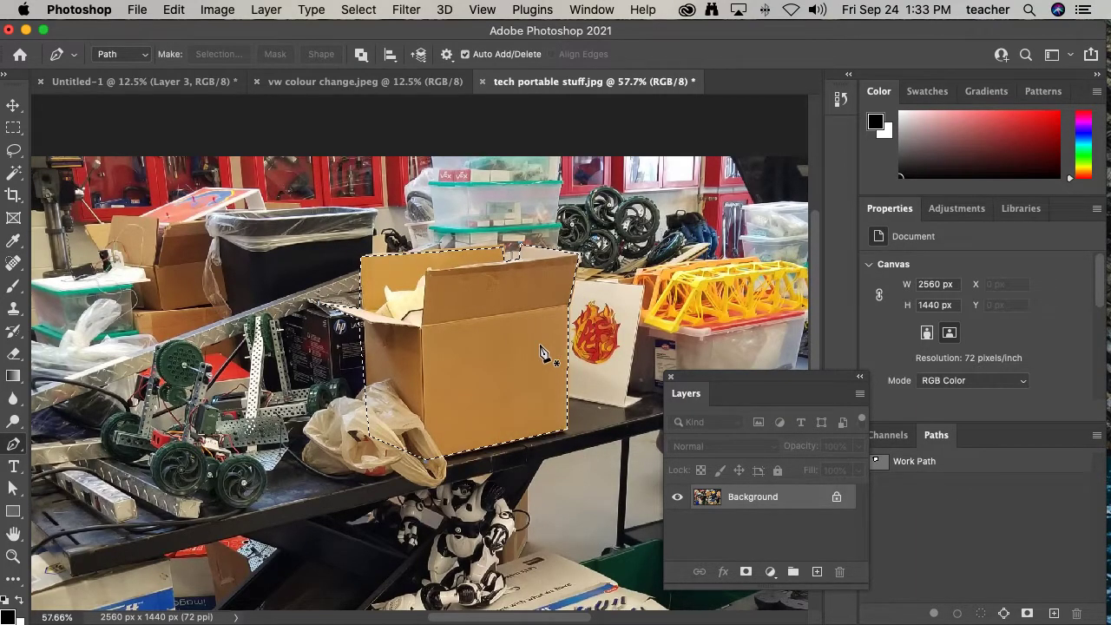
- Copy the selected box into the Untitled-1 composition, near its upper right corner
click(13, 105)
drag(446, 351, 577, 260)
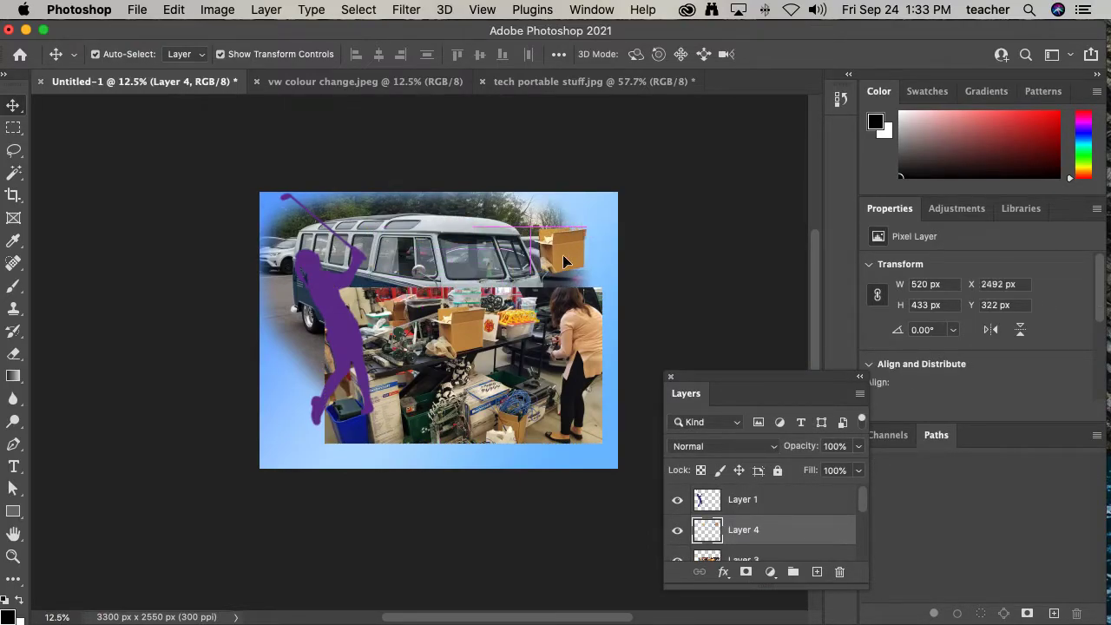
- In the tech photo, step back in History to the Close Path state, dropping the selection
click(549, 82)
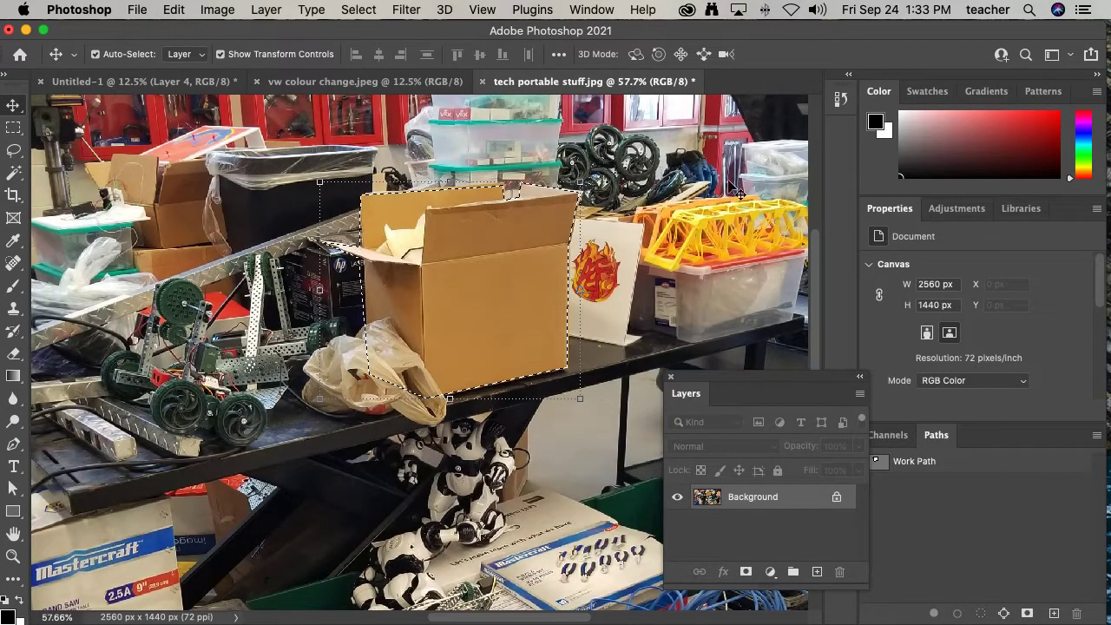
click(840, 99)
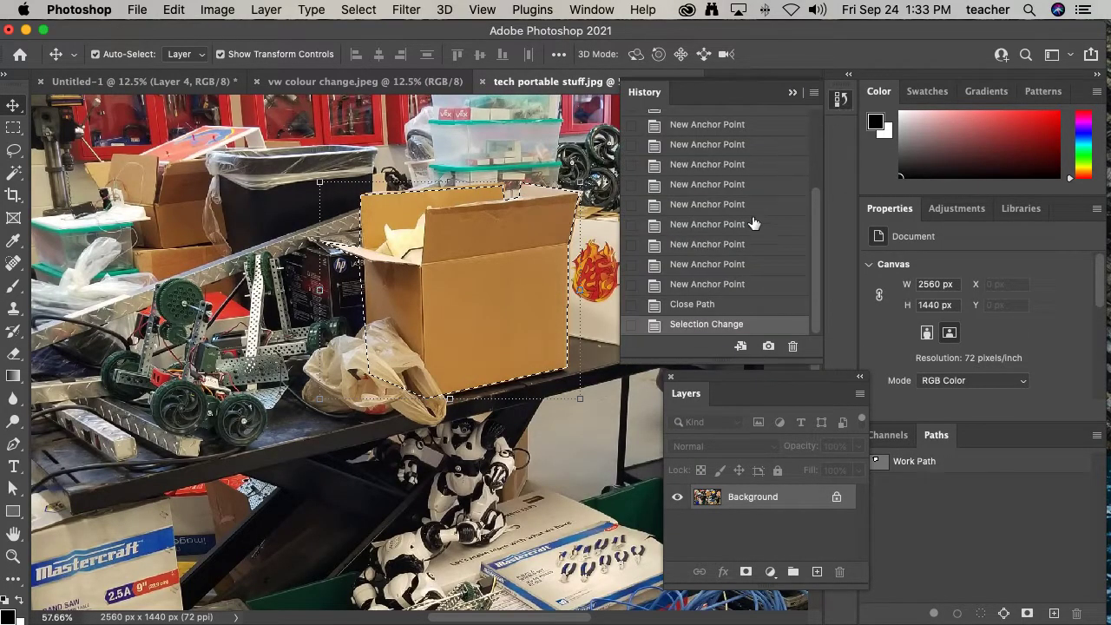
click(692, 306)
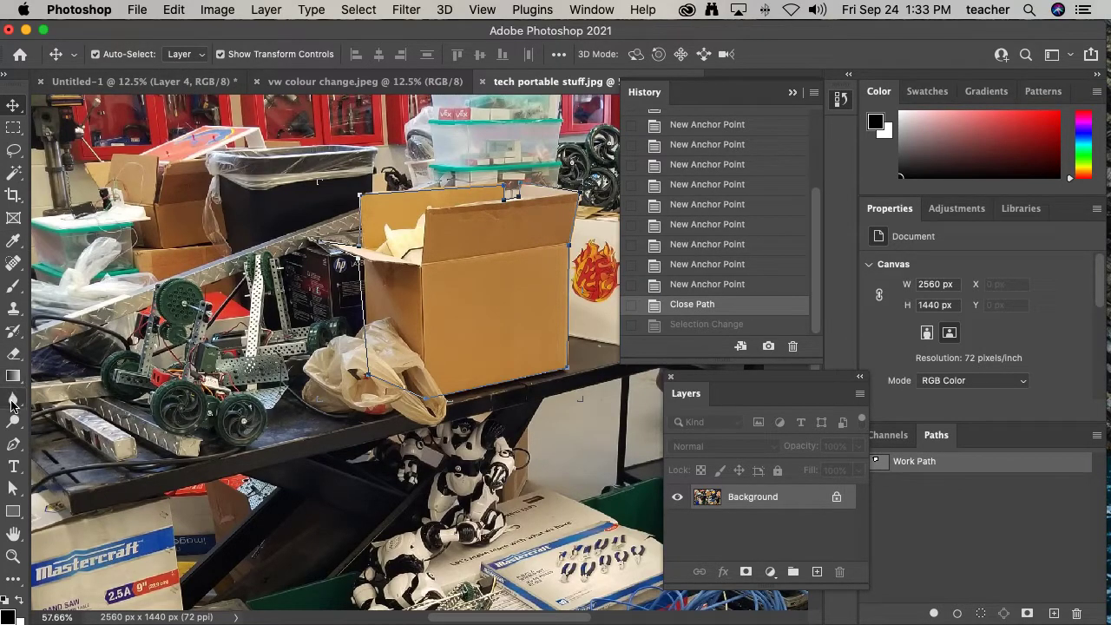
- Create a vector mask from the box path on the tech photo layer
click(13, 444)
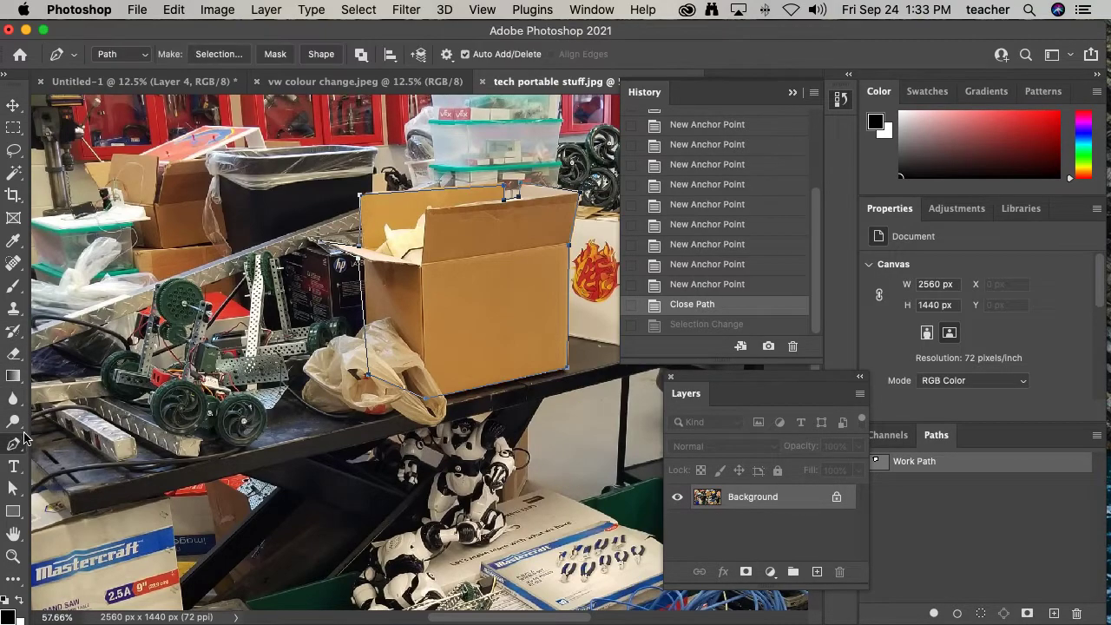
click(274, 56)
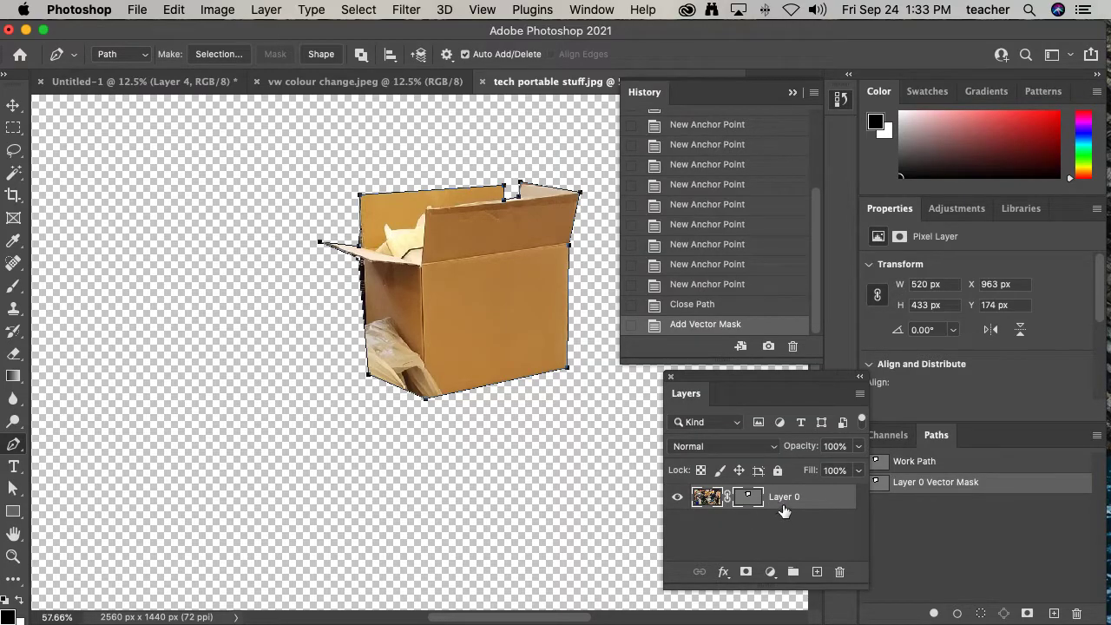
- Move the masked box layer a little left and down on the canvas
click(13, 105)
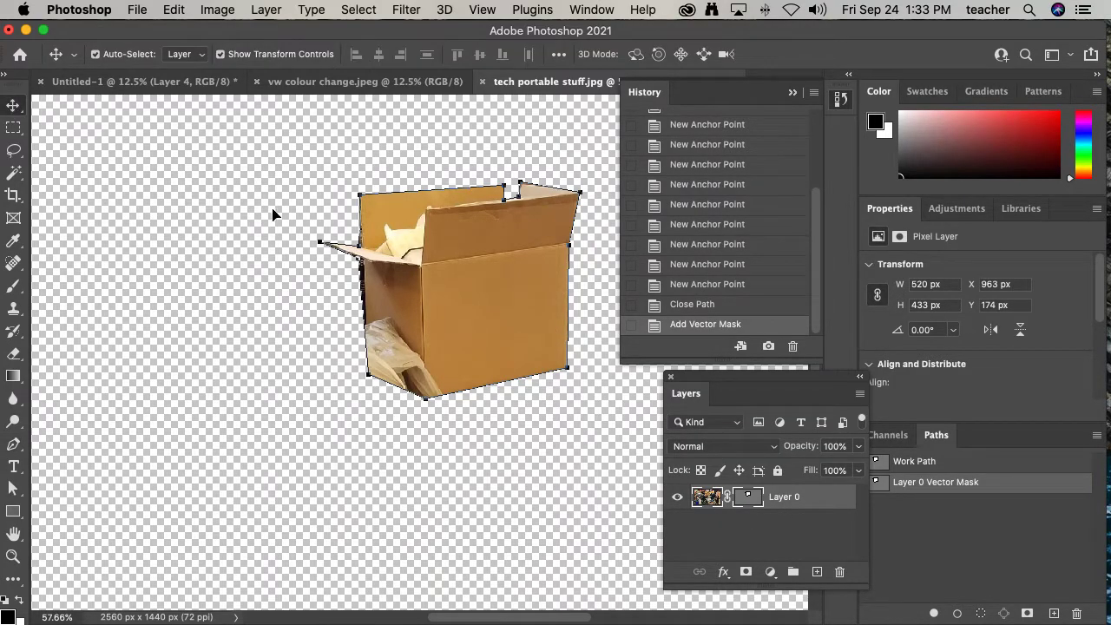
click(260, 379)
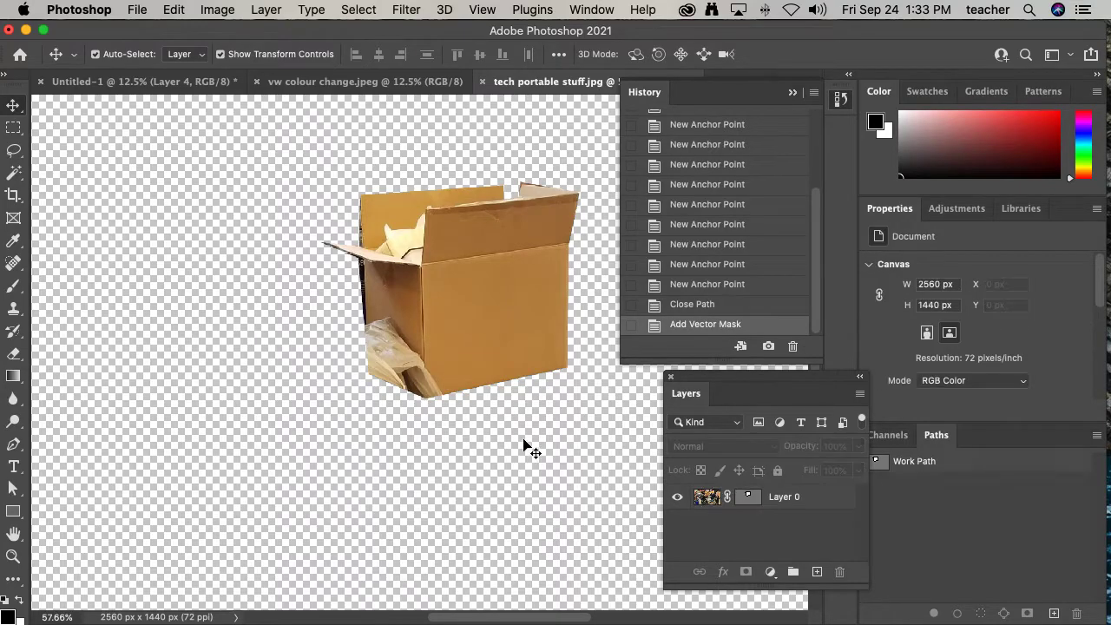
click(703, 501)
drag(508, 354, 439, 368)
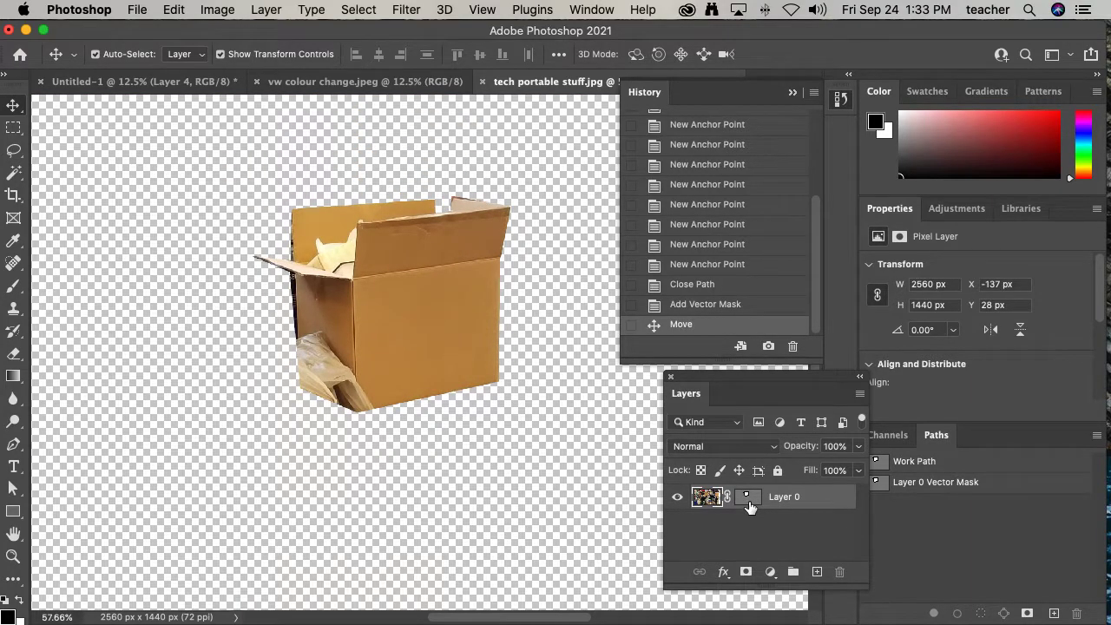
- Copy the vector-masked box layer from the tech photo into the Untitled-1 composition
click(749, 500)
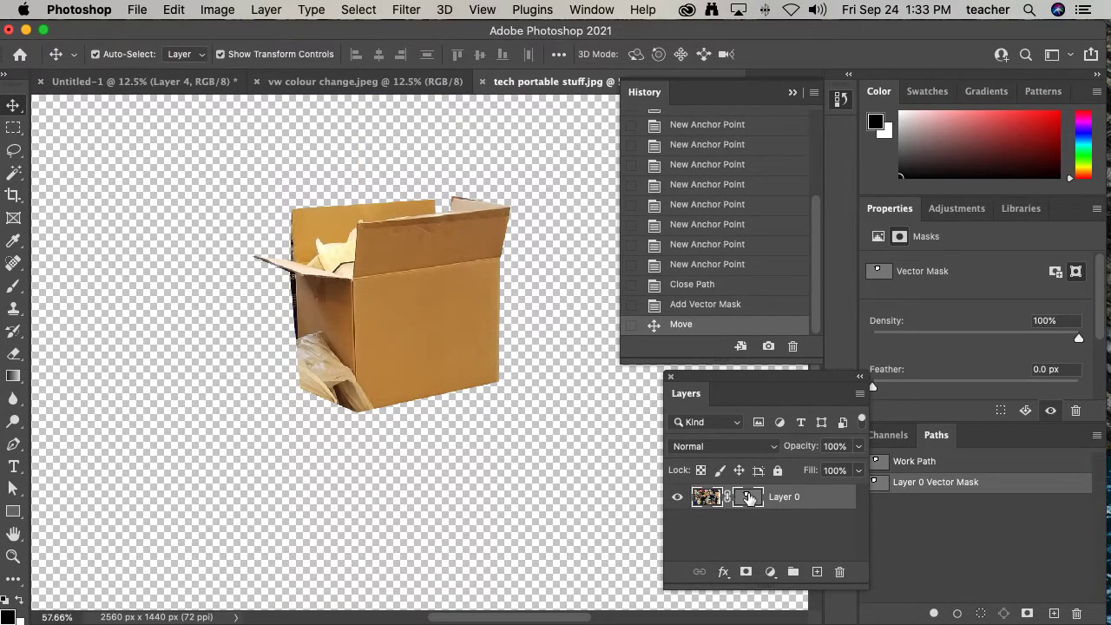
click(706, 501)
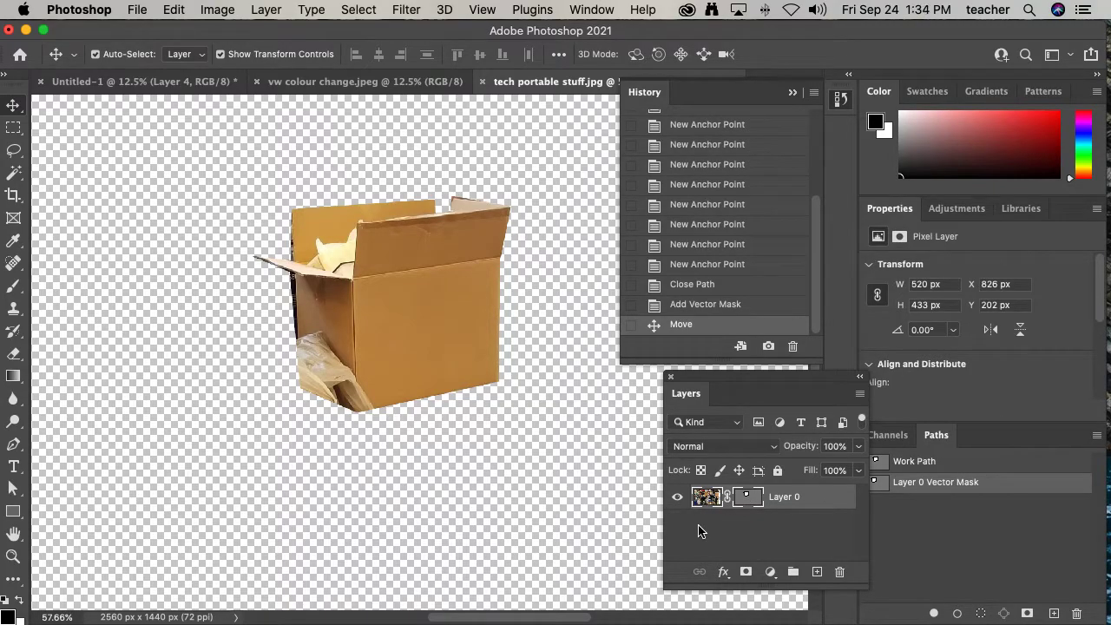
click(703, 531)
click(709, 506)
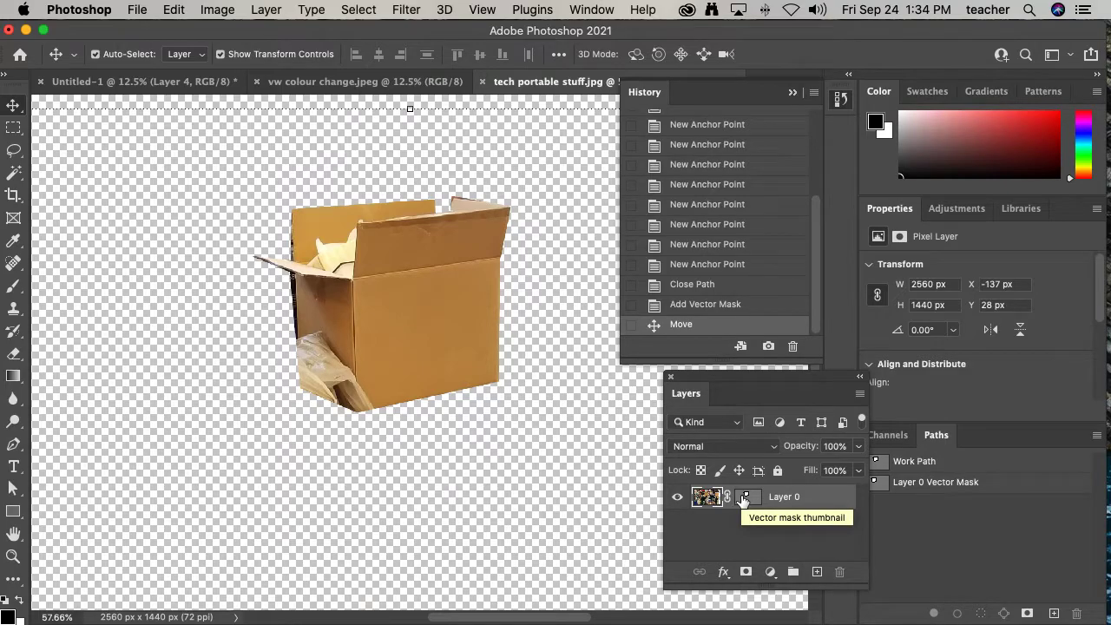
drag(415, 324, 415, 412)
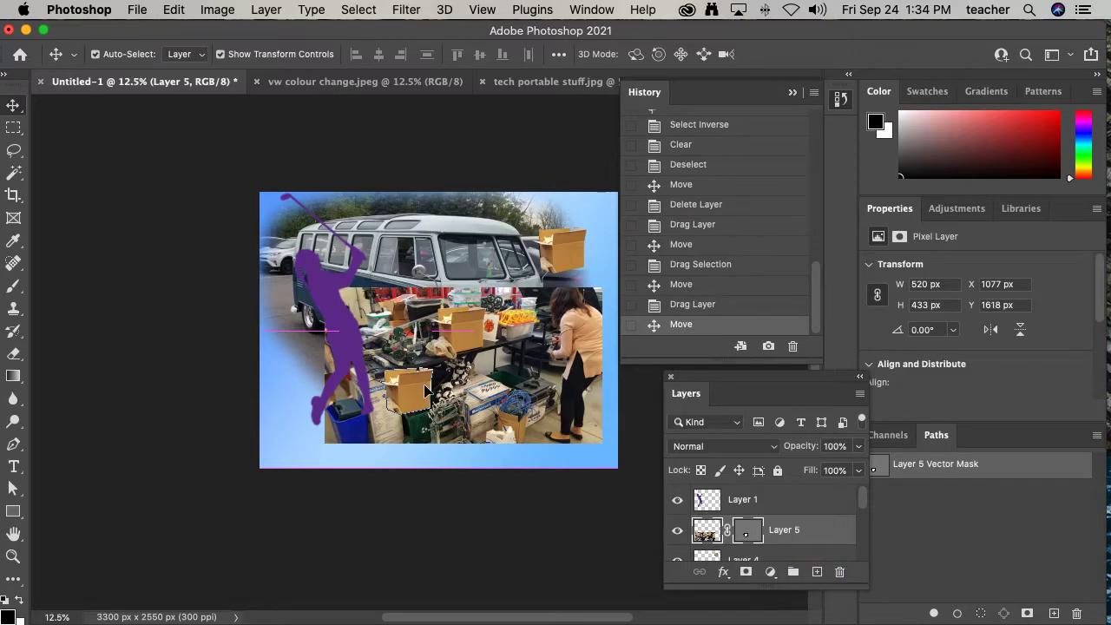
- Refine the copied box's vector mask by moving anchor points along the open flap with the Direct Selection tool
drag(382, 373, 271, 289)
click(751, 538)
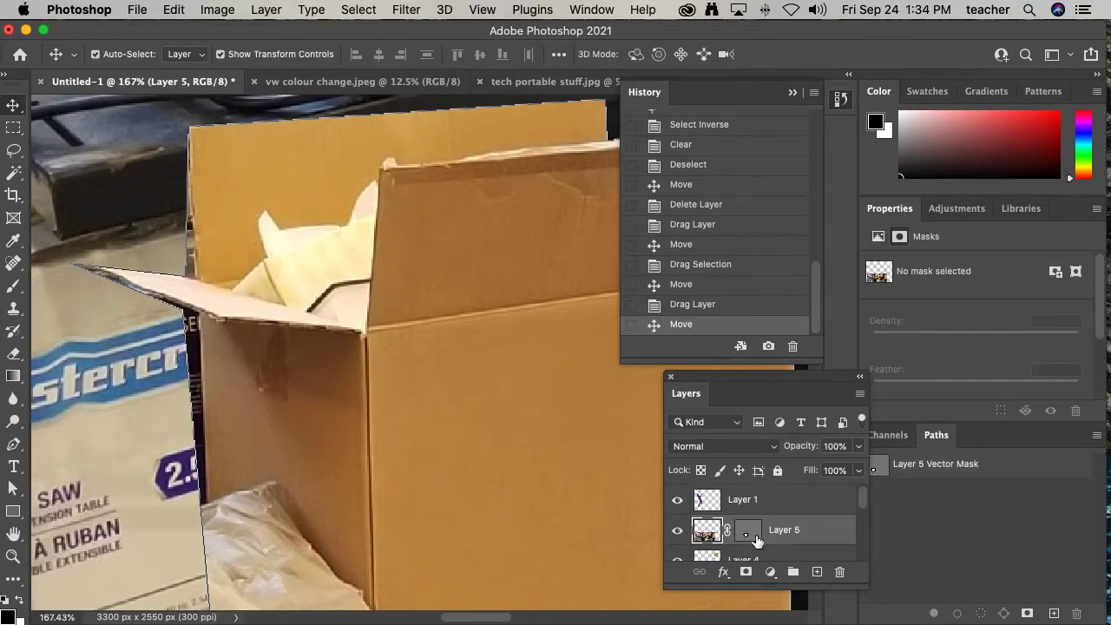
click(748, 538)
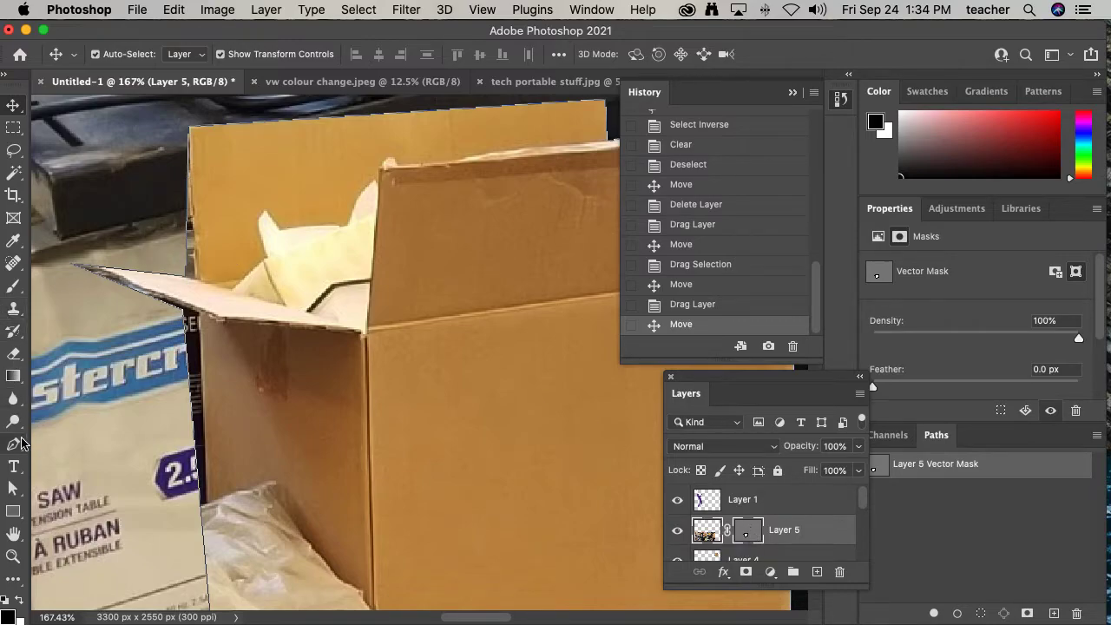
click(16, 491)
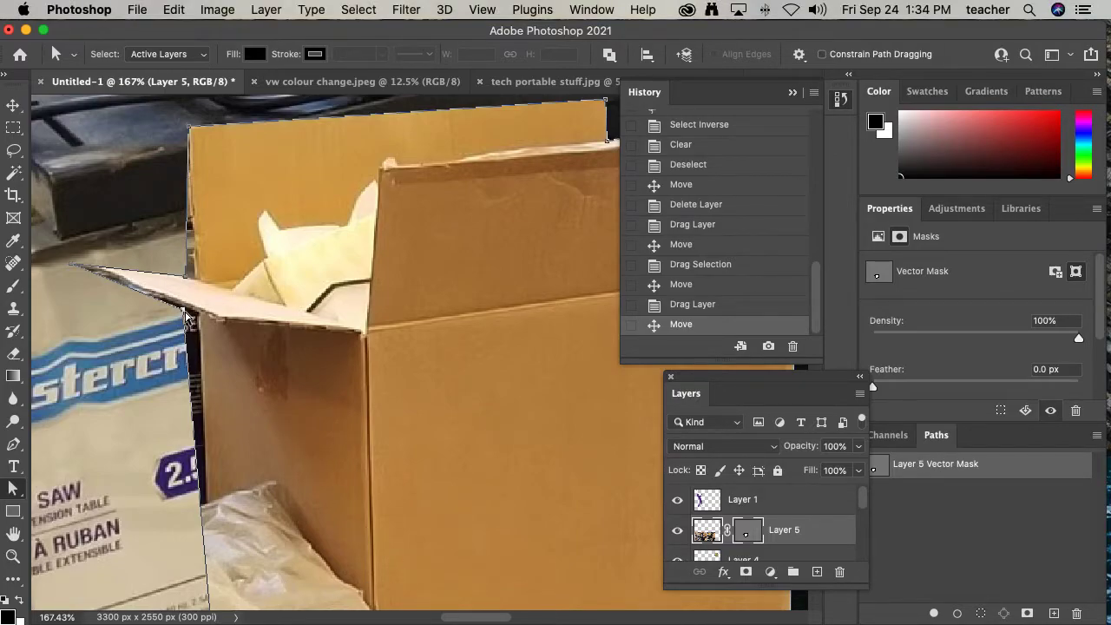
drag(184, 314, 198, 318)
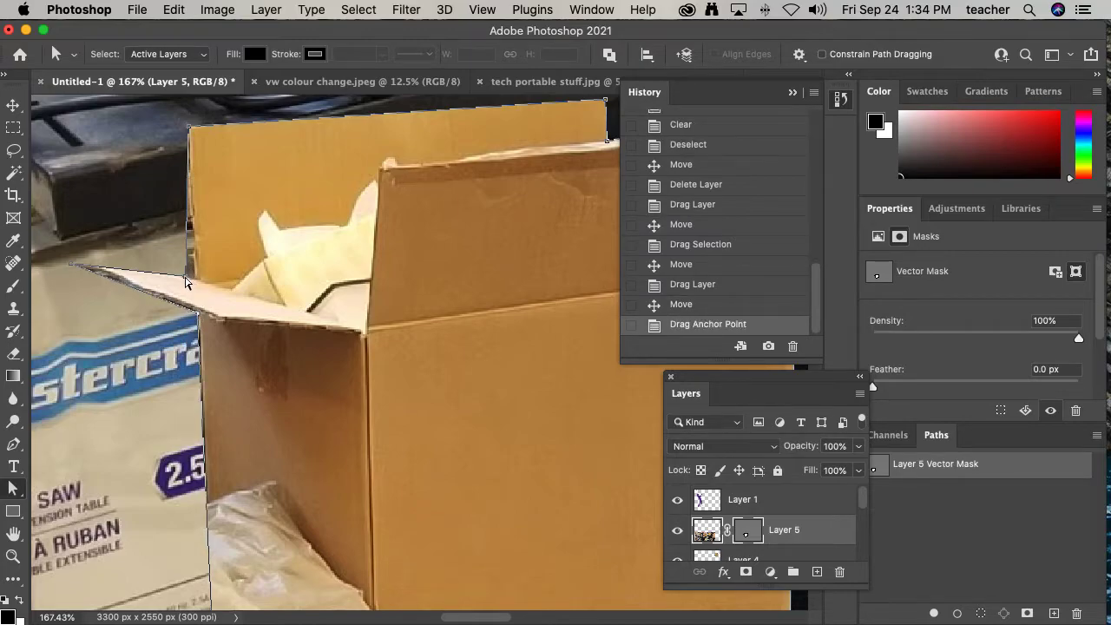
drag(184, 280, 196, 283)
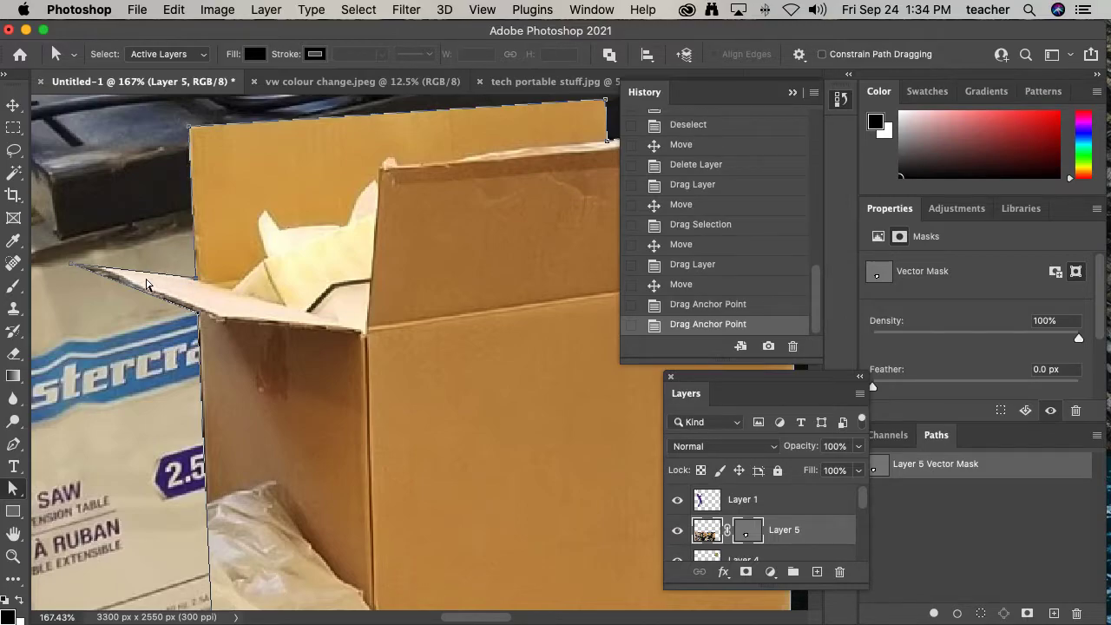
drag(88, 272, 102, 269)
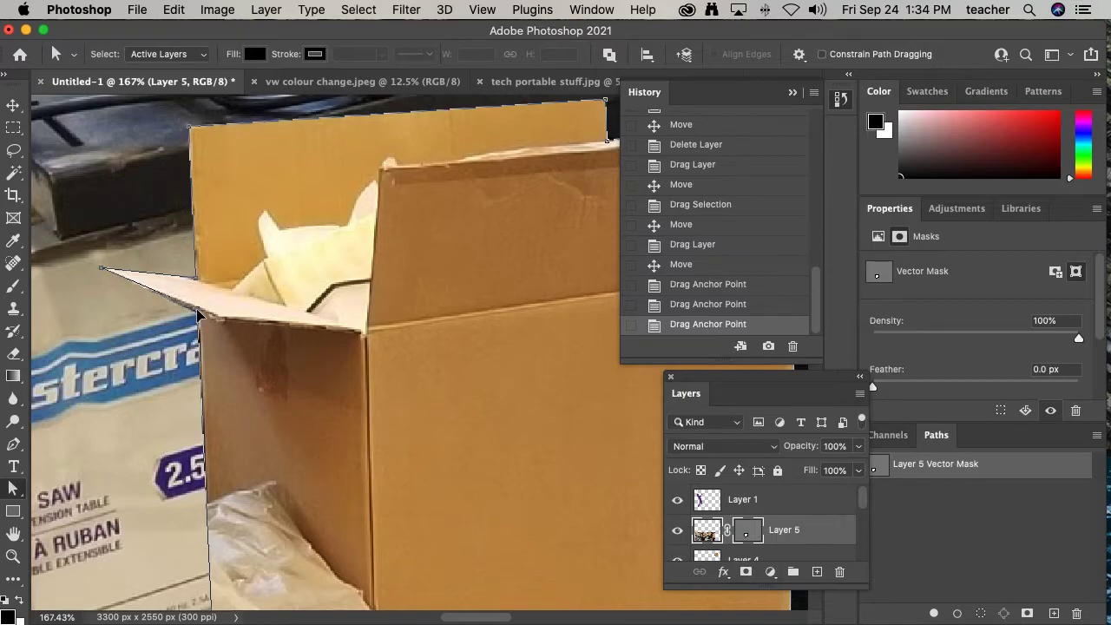
drag(198, 313, 198, 310)
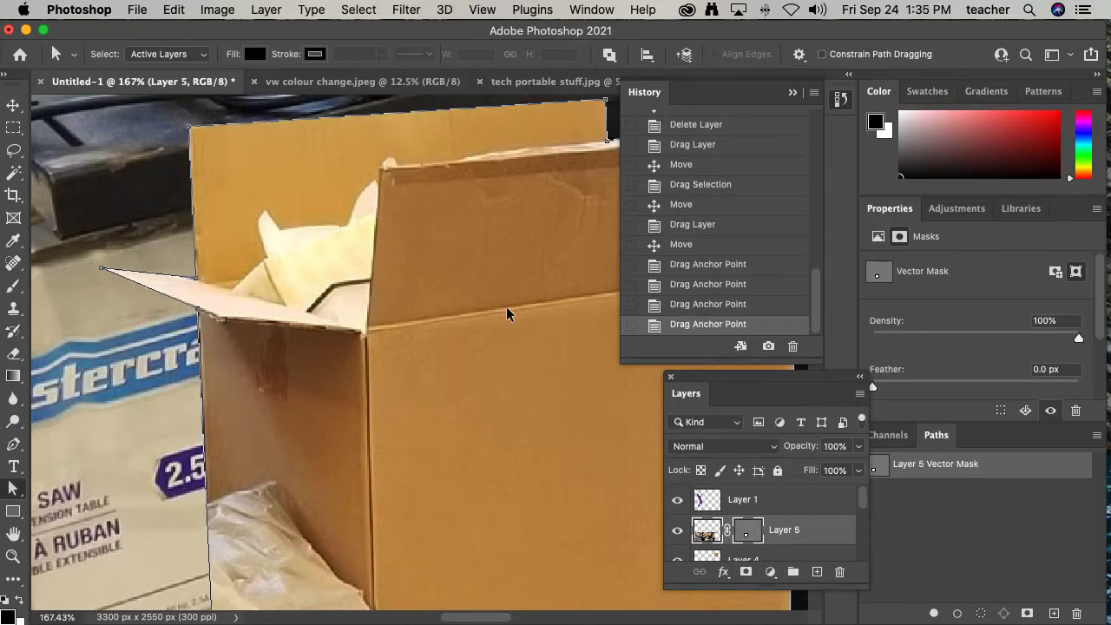
key(super+0)
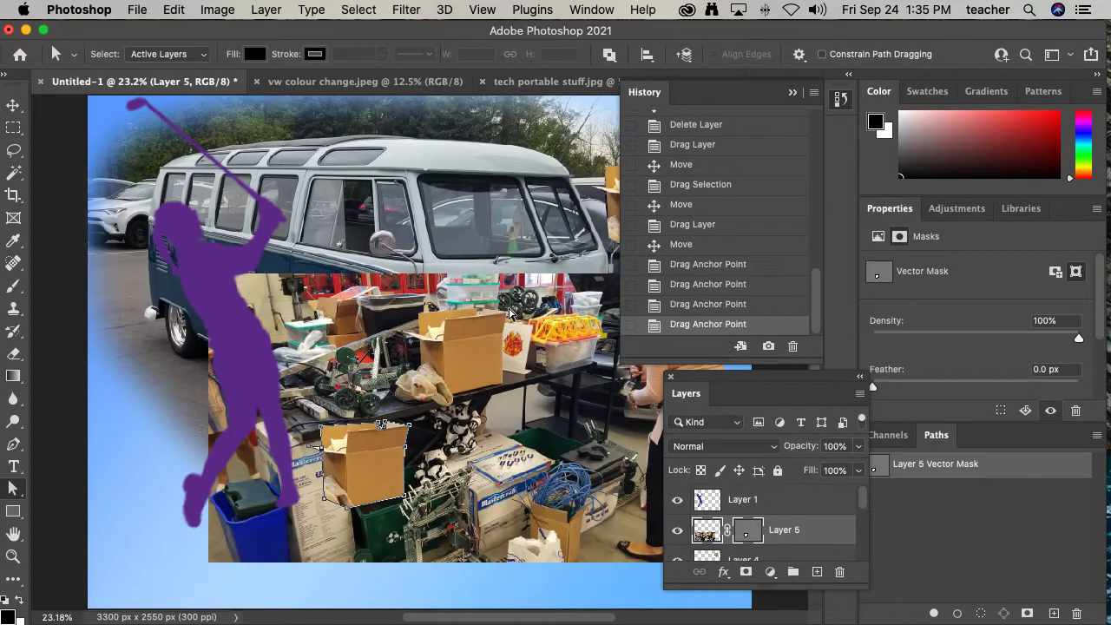
- Delete the workshop photo layer, Layer 3, from the composition, turning on Don't show again for the confirmation
click(16, 107)
click(512, 83)
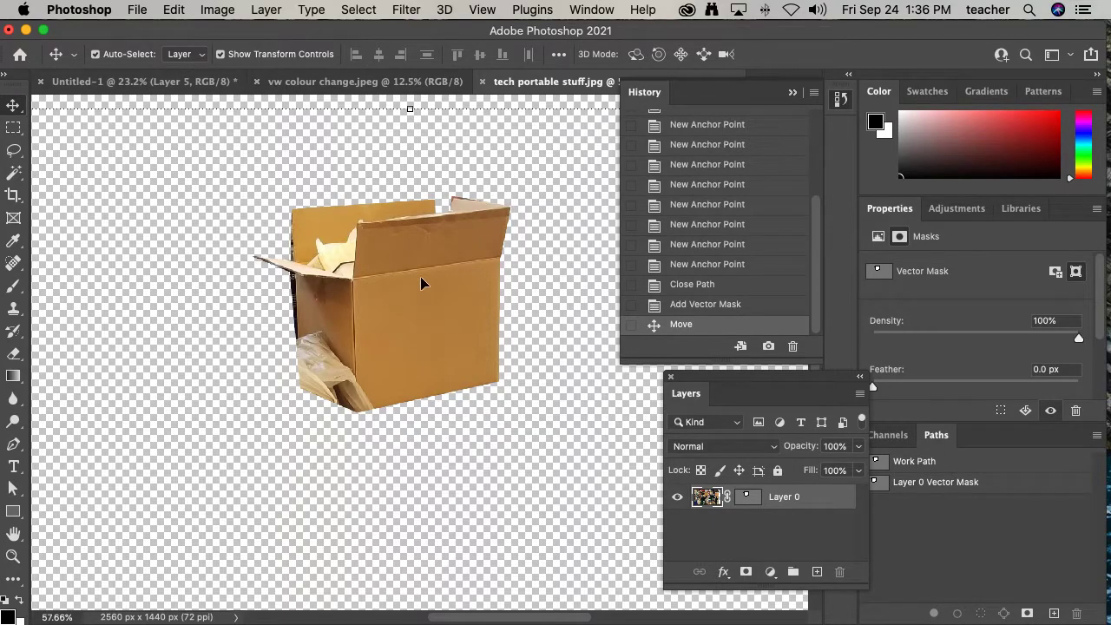
scroll(476, 282, down, 5)
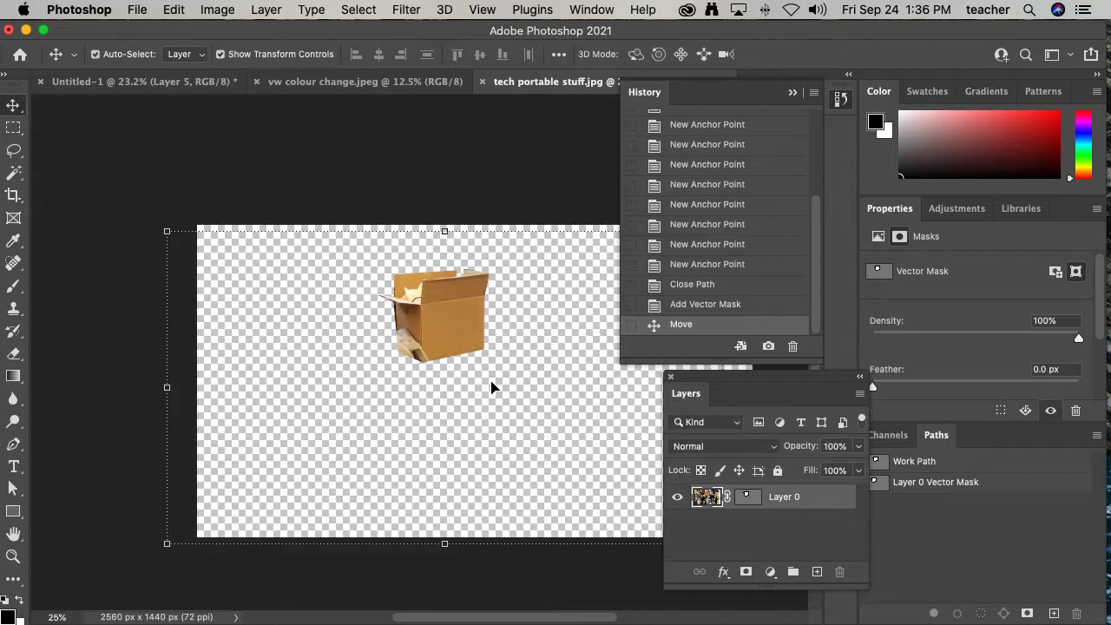
click(165, 82)
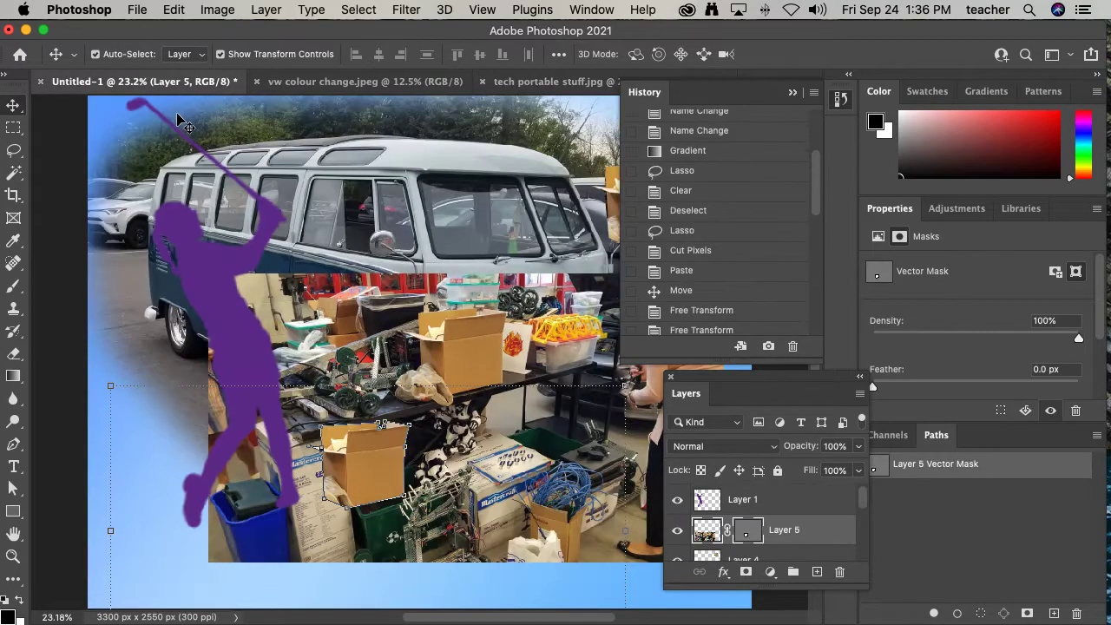
scroll(354, 258, down, 1)
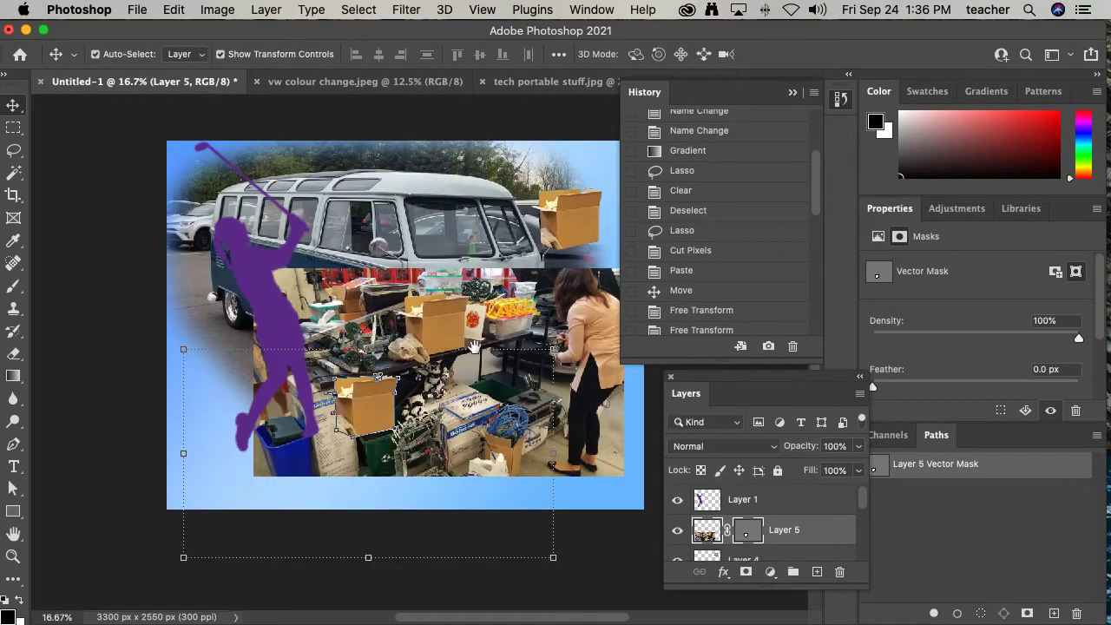
drag(465, 340, 362, 330)
drag(863, 509, 855, 542)
click(778, 507)
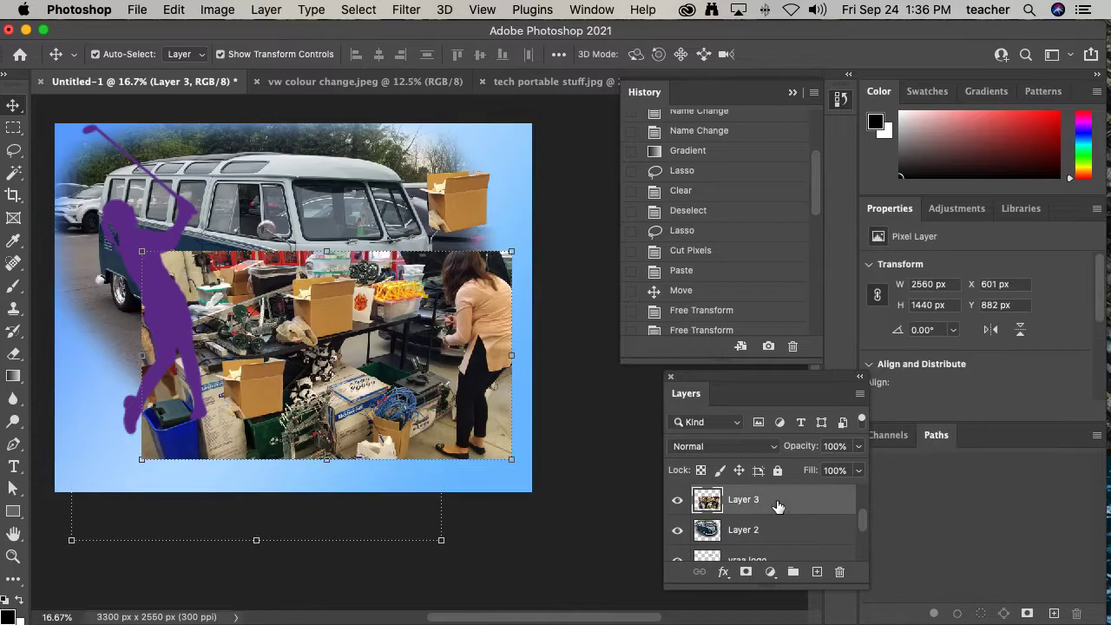
click(840, 571)
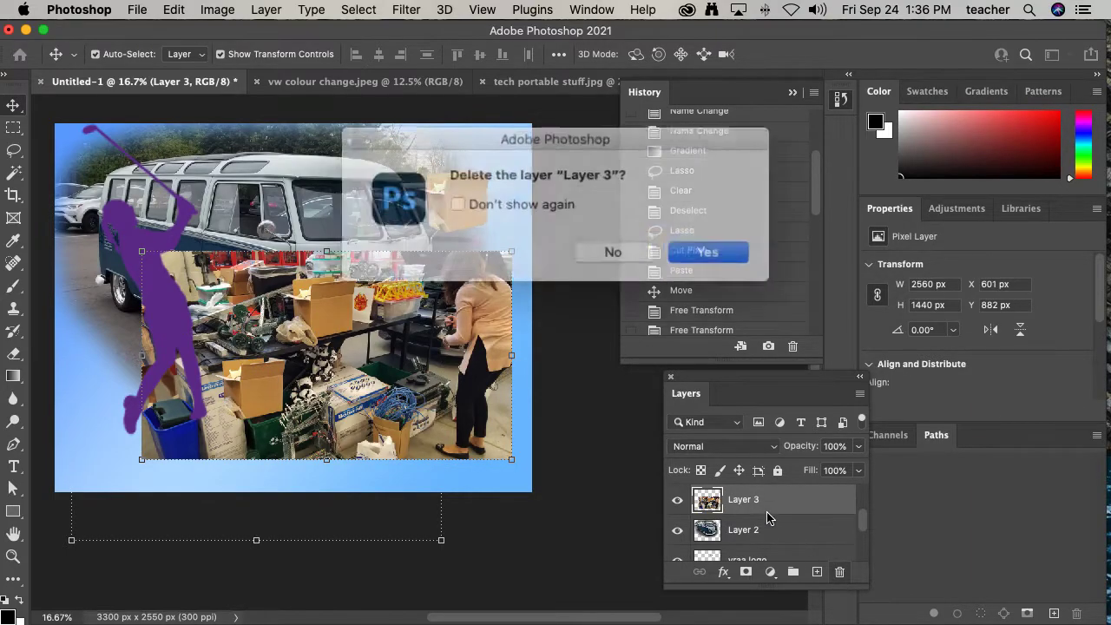
click(530, 206)
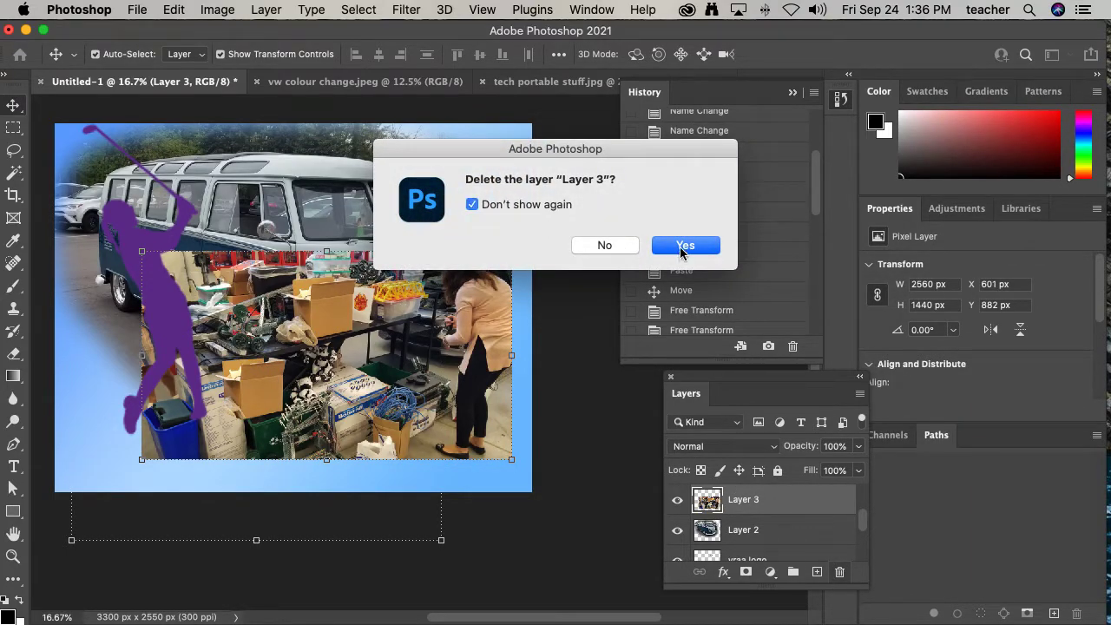
click(683, 248)
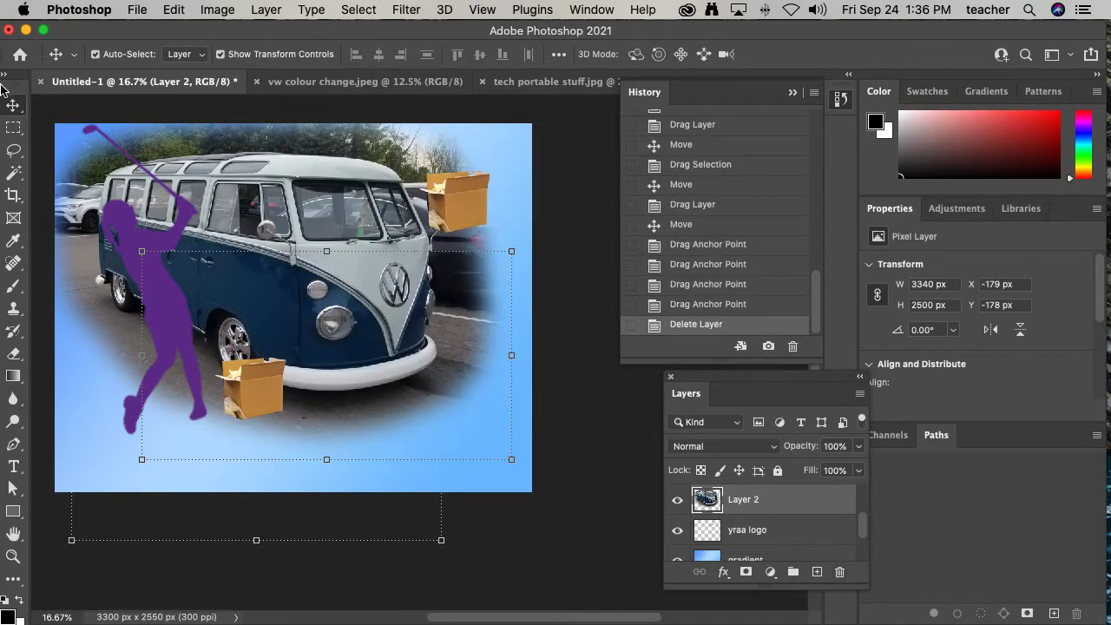
- Move the lower box cutout right, next to the van's front bumper
mouse_move(866, 539)
mouse_down()
mouse_move(865, 550)
mouse_move(865, 519)
mouse_up()
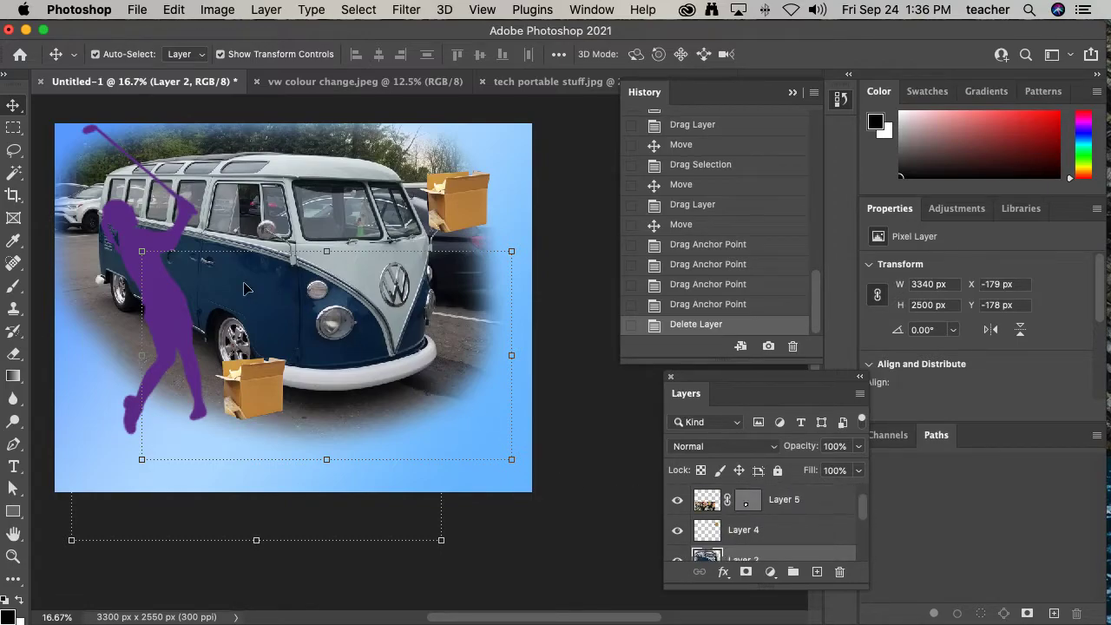
click(269, 403)
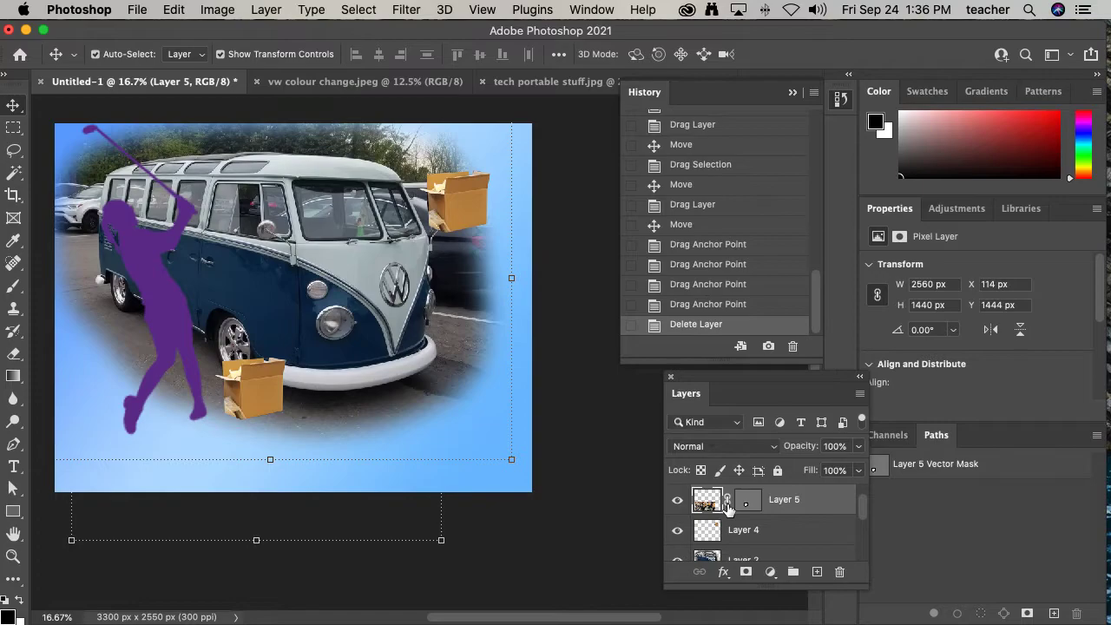
drag(273, 413, 448, 435)
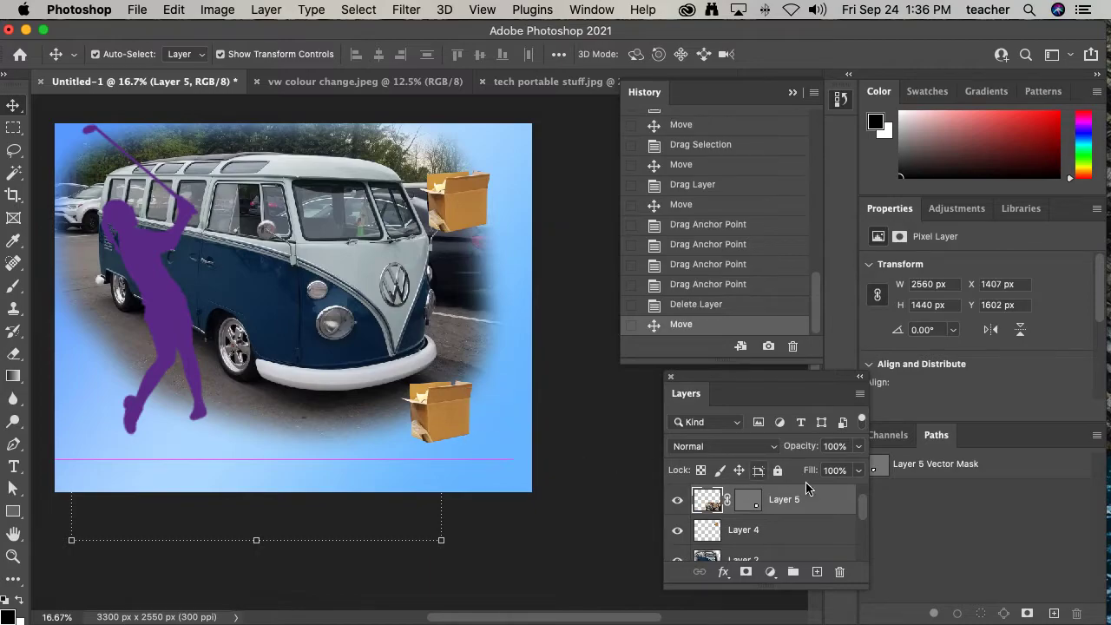
- Move the yraa logo layer up the layer stack to sit just below Layer 1
drag(864, 508, 863, 531)
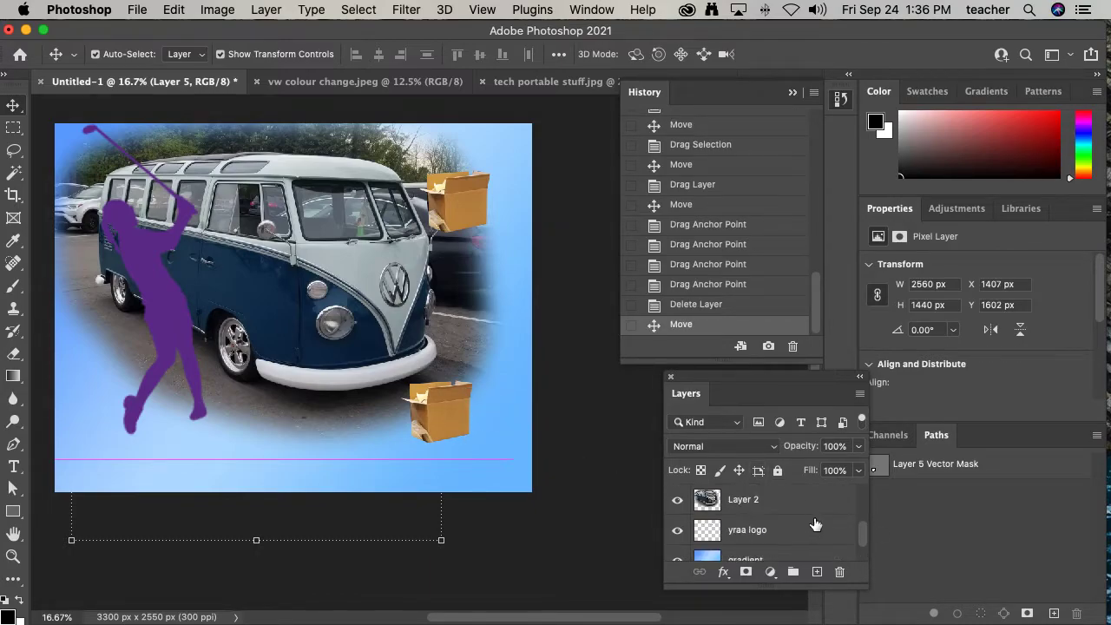
click(756, 531)
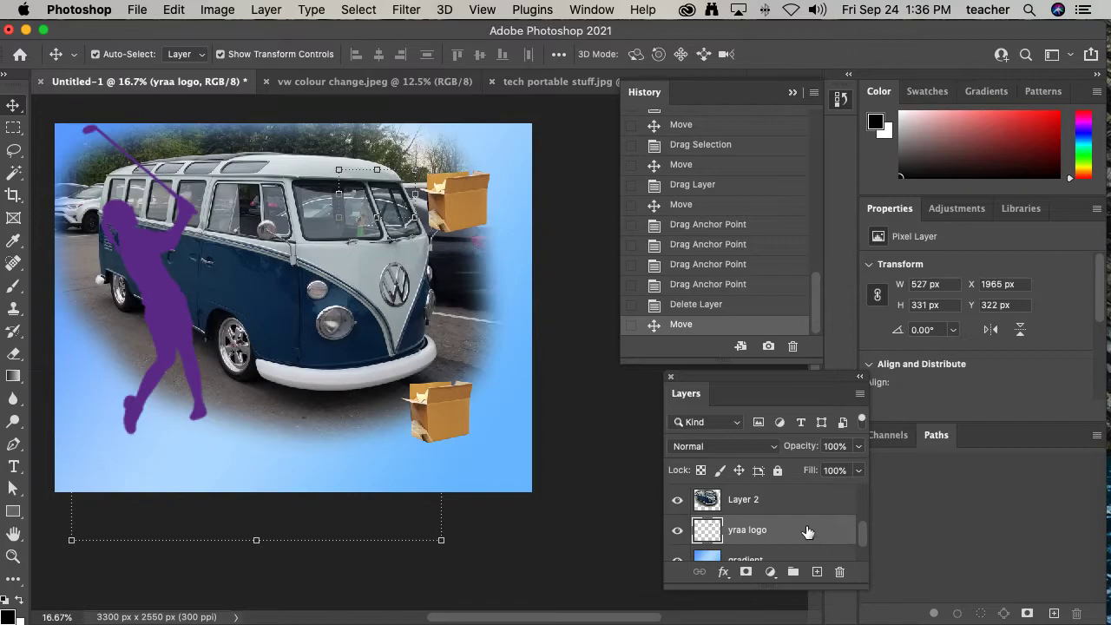
drag(772, 378, 735, 151)
drag(739, 373, 753, 575)
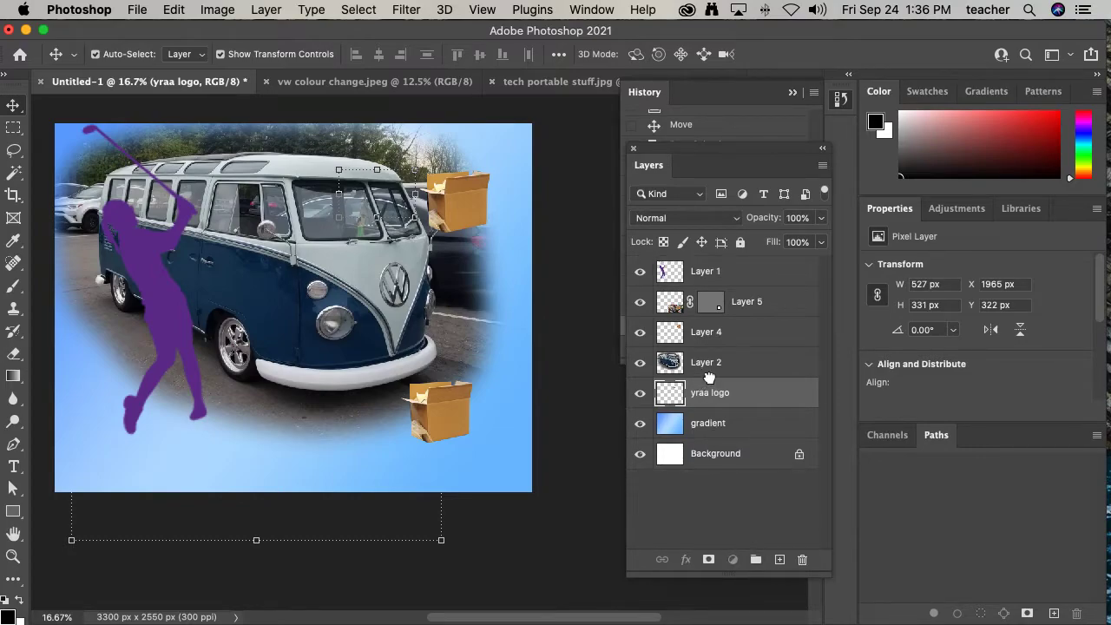
drag(709, 378, 715, 290)
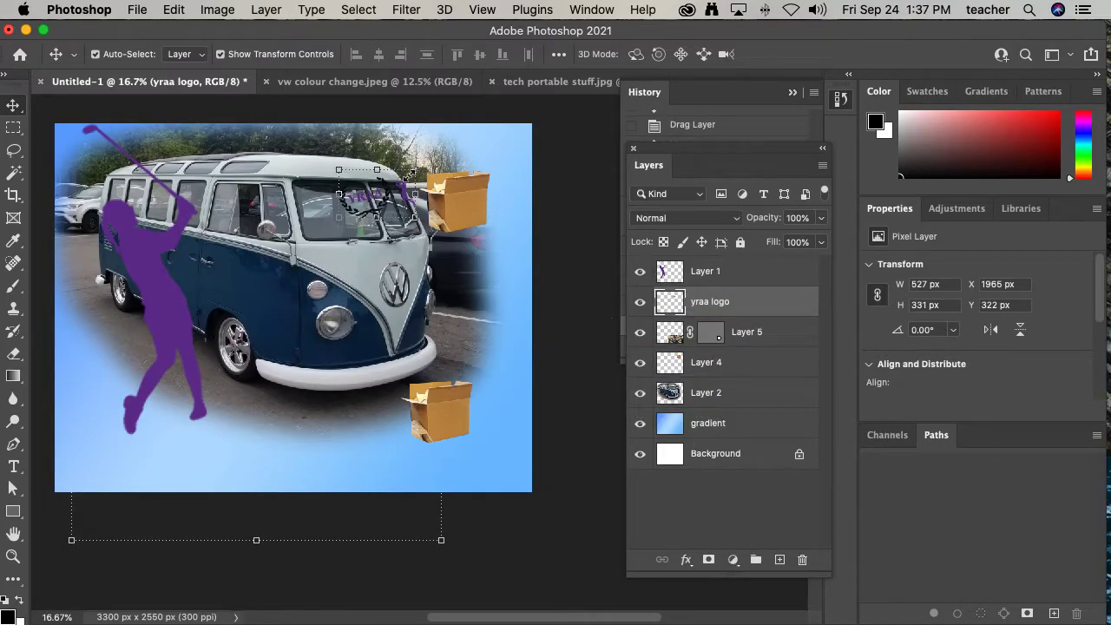
- Shift the van photo lower on the canvas and lock Layer 2 completely
mouse_move(382, 206)
mouse_down()
mouse_move(378, 218)
mouse_move(408, 227)
mouse_move(395, 199)
mouse_move(381, 227)
mouse_move(366, 201)
mouse_up()
click(699, 301)
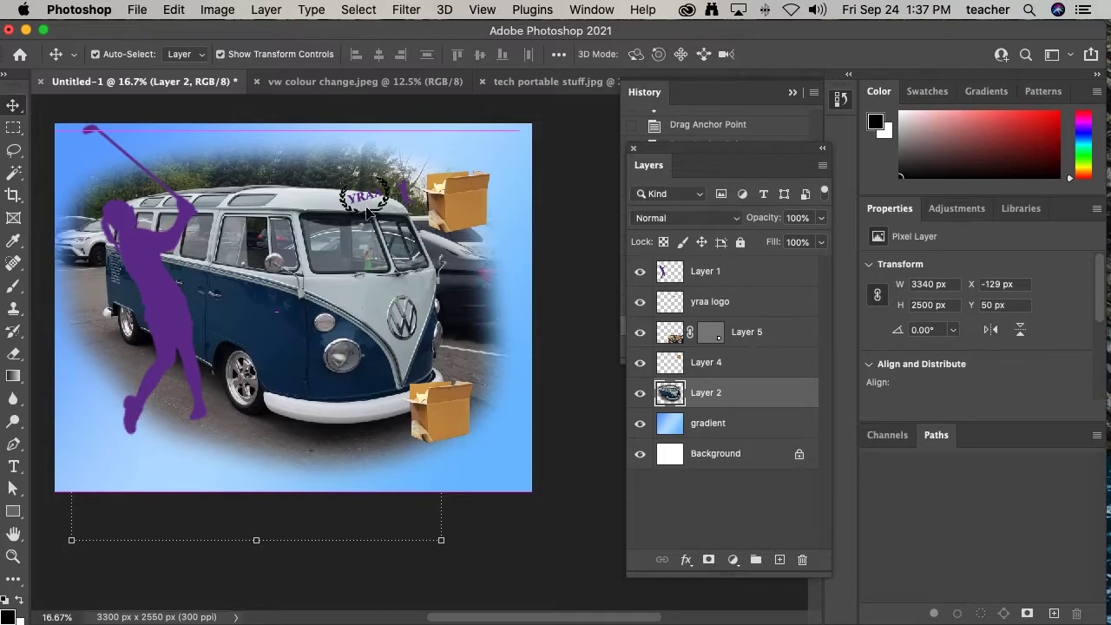
click(739, 241)
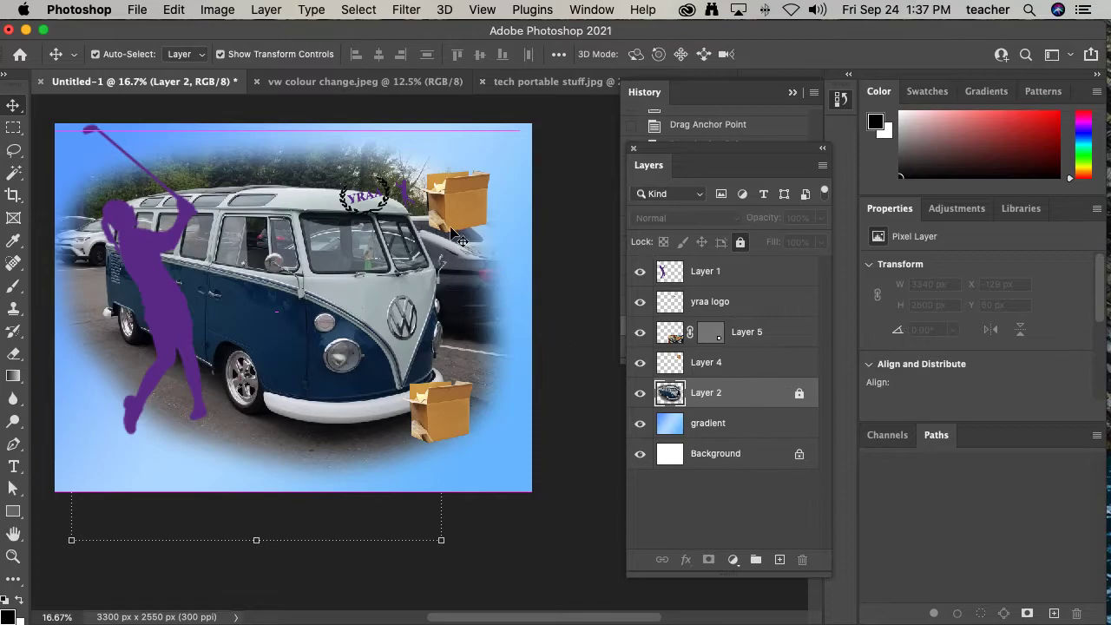
- Move the yraa logo into the canvas's lower left corner, keeping Layer 2 fully locked
drag(373, 200, 109, 465)
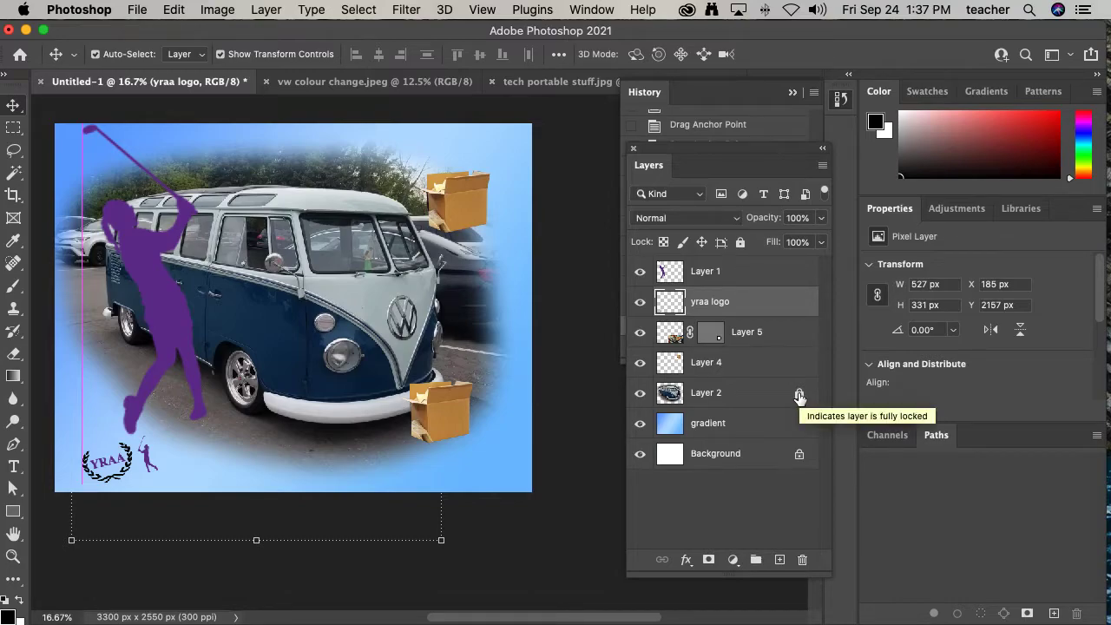
click(741, 244)
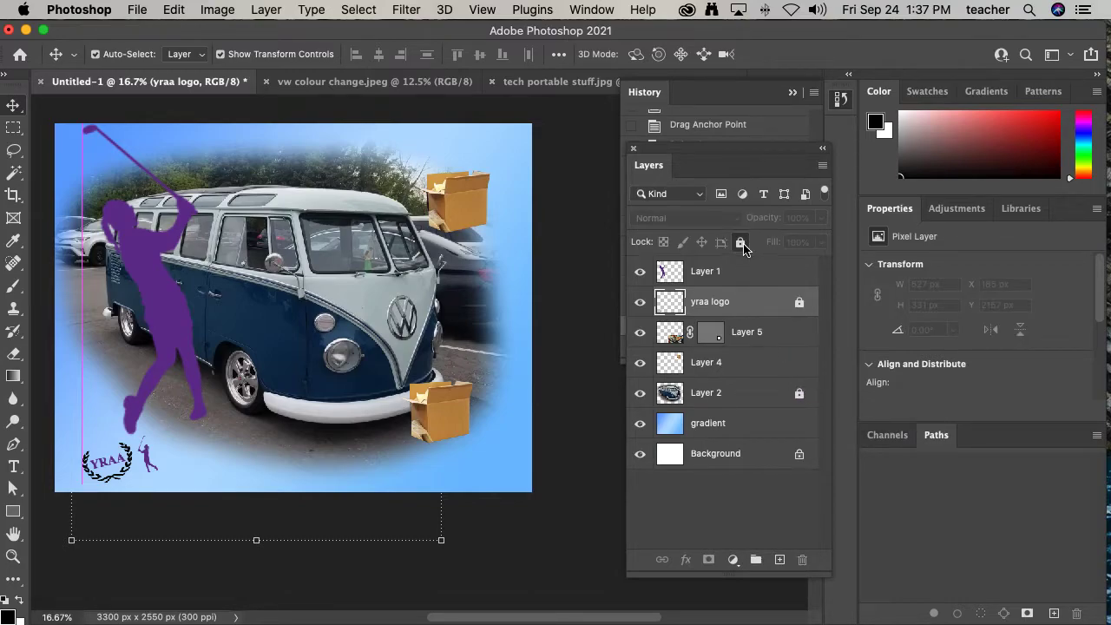
click(743, 246)
click(774, 396)
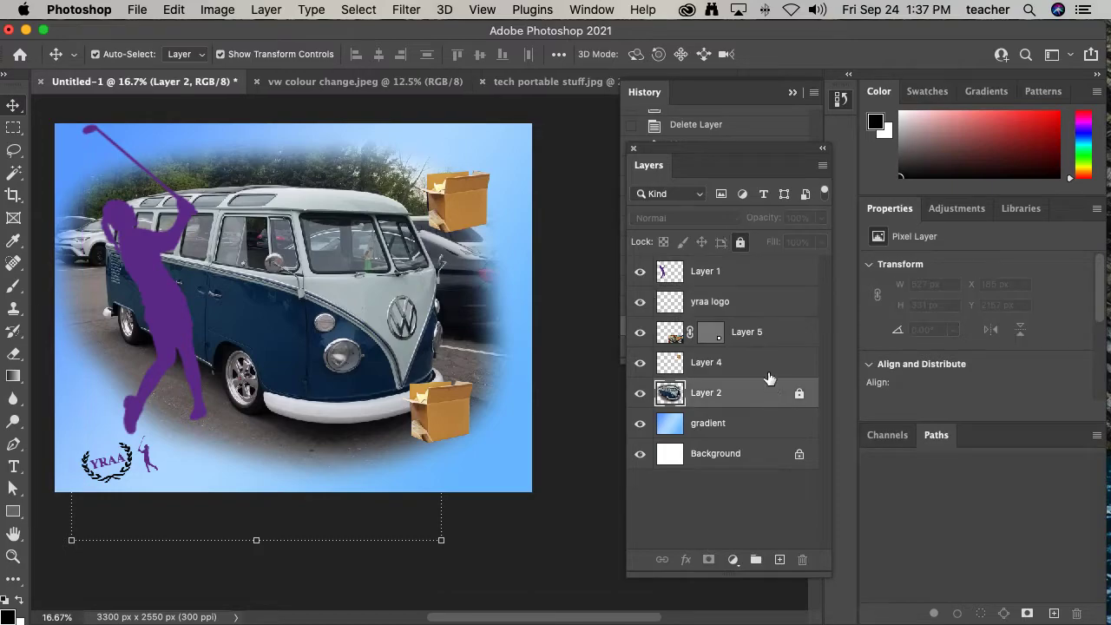
click(741, 244)
click(741, 244)
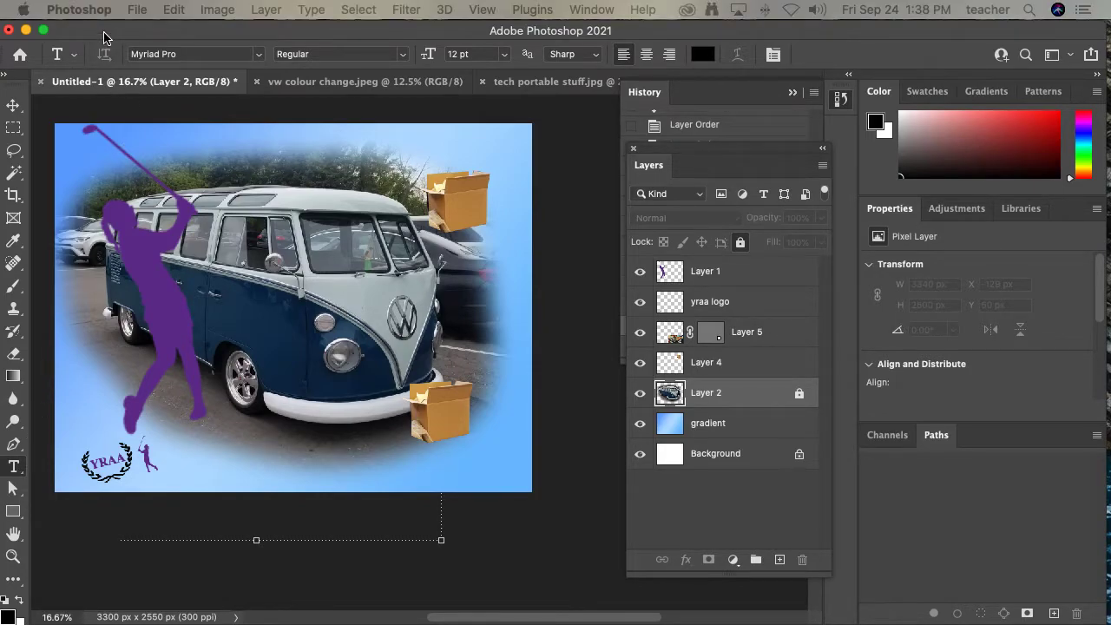
- Add a 72 pt text layer reading DAVE above Layer 1, below the van near the canvas bottom
drag(105, 38, 153, 38)
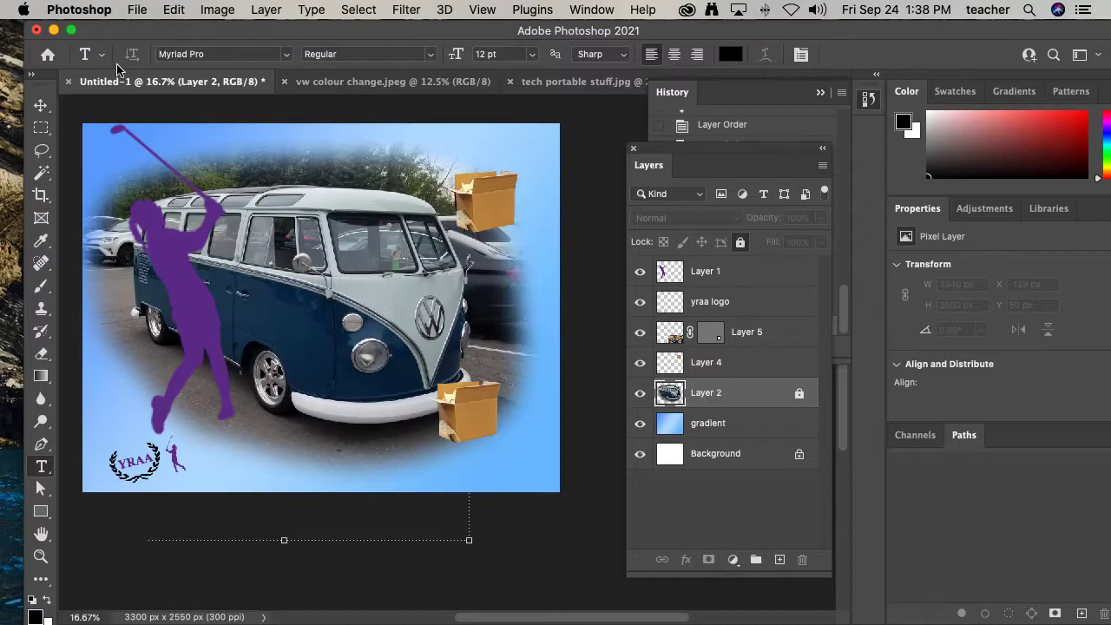
click(41, 467)
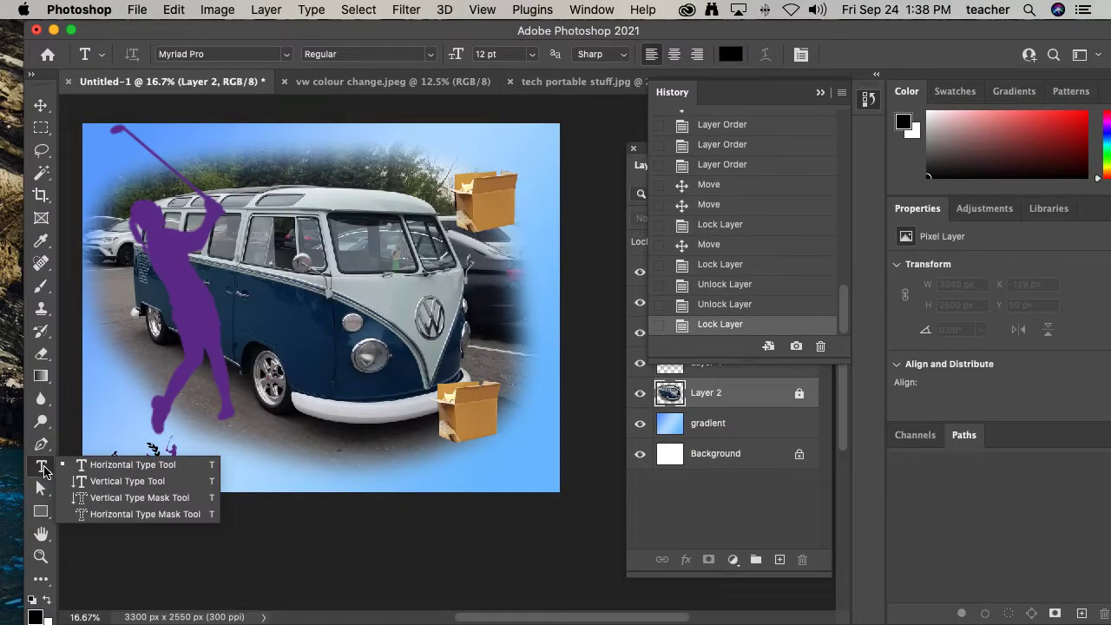
click(114, 467)
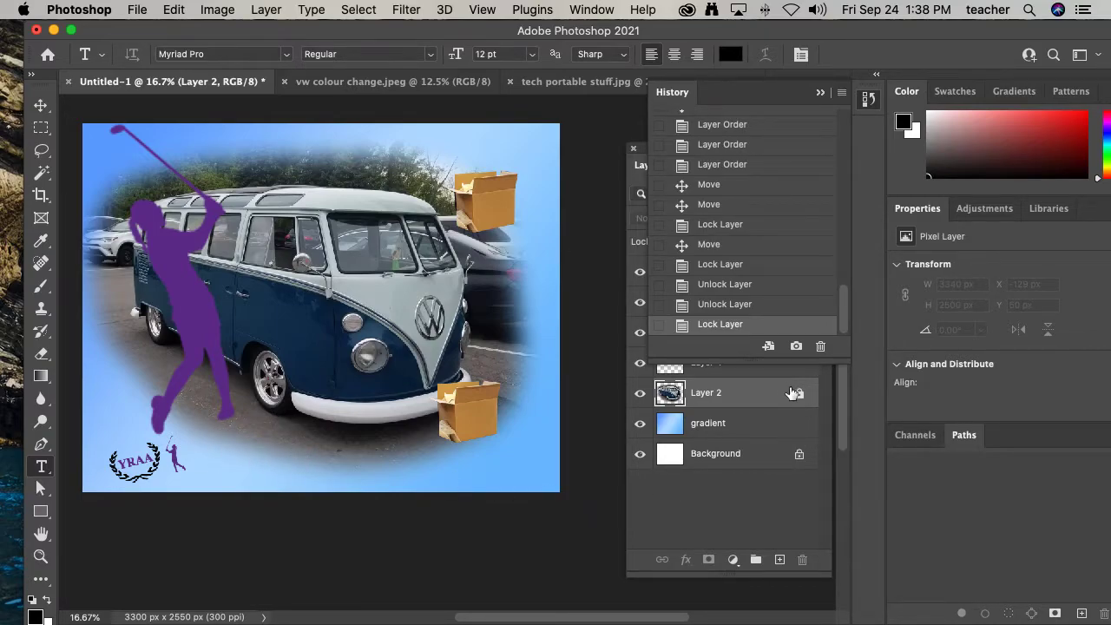
click(751, 490)
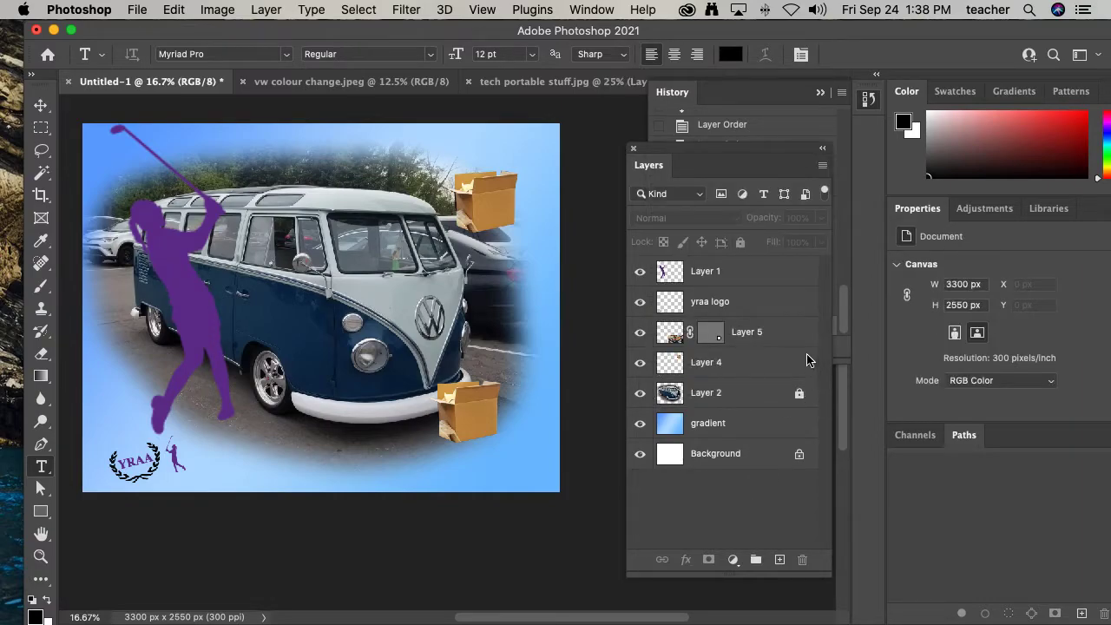
click(702, 273)
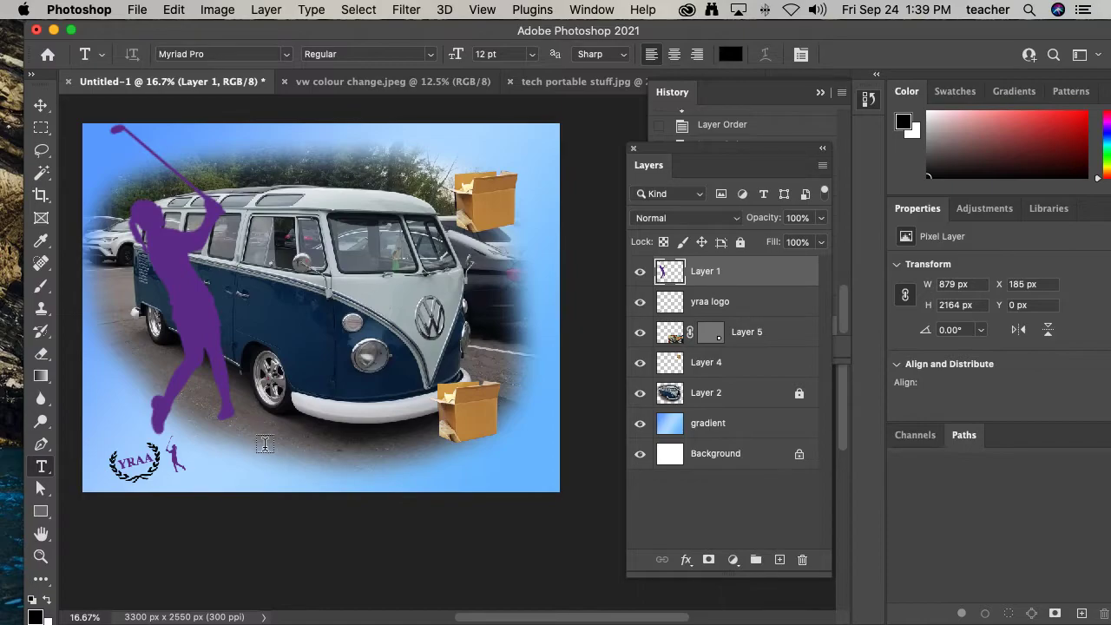
click(264, 445)
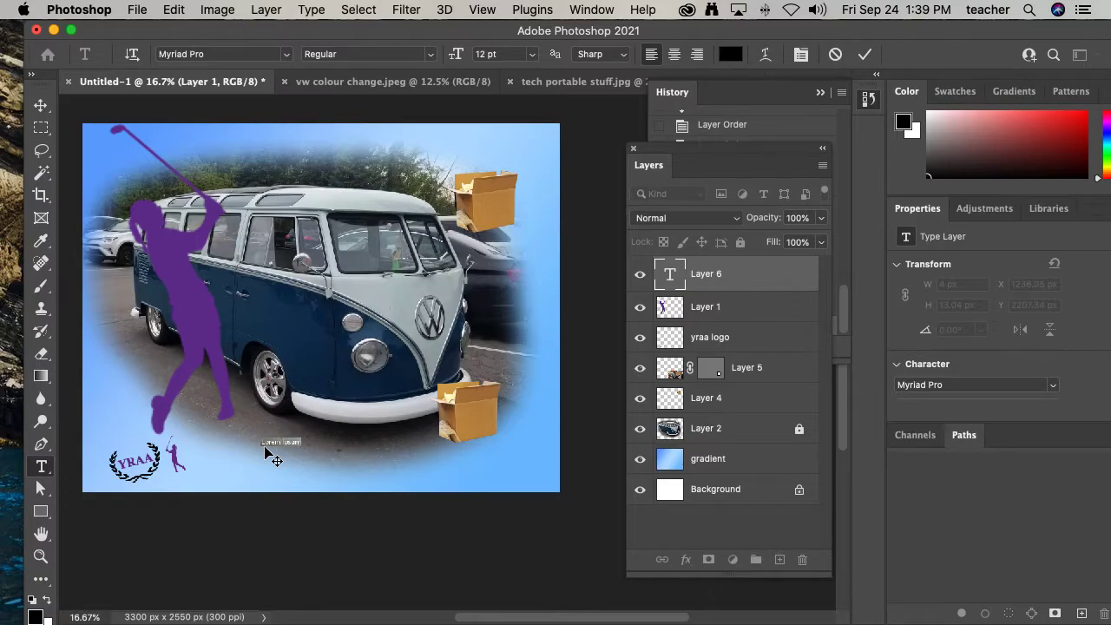
key(BackSpace)
click(534, 59)
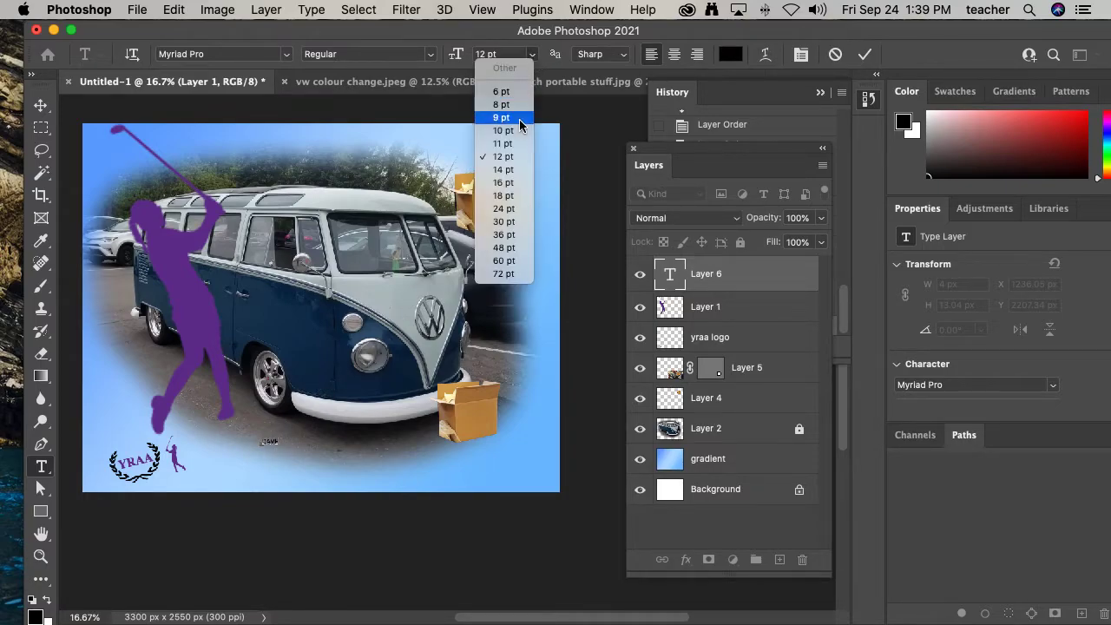
click(510, 275)
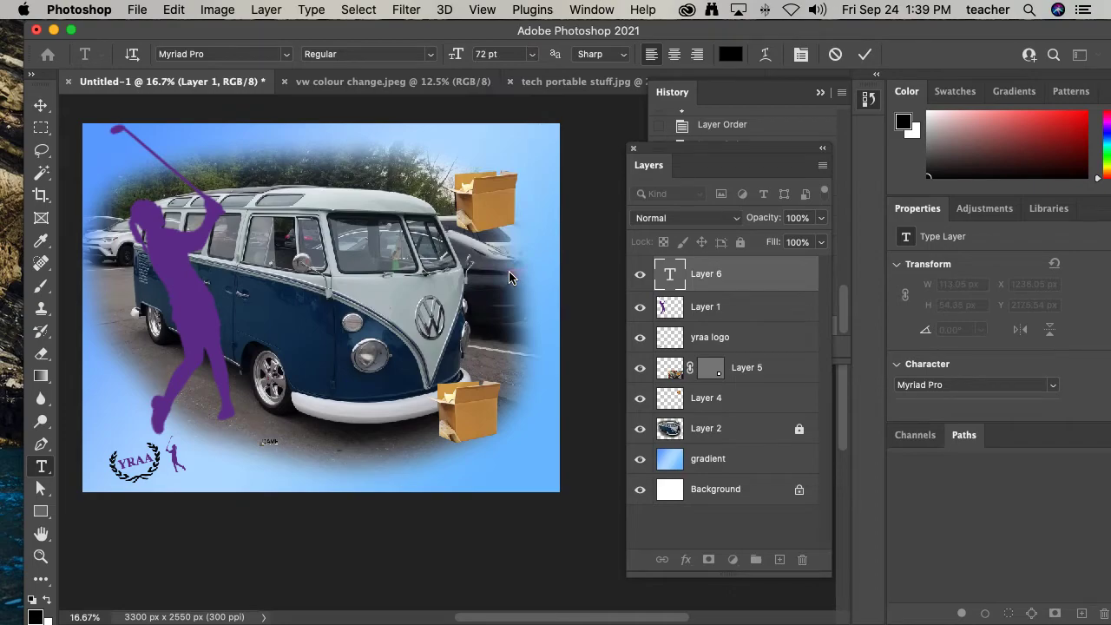
click(271, 441)
double_click(276, 441)
click(532, 53)
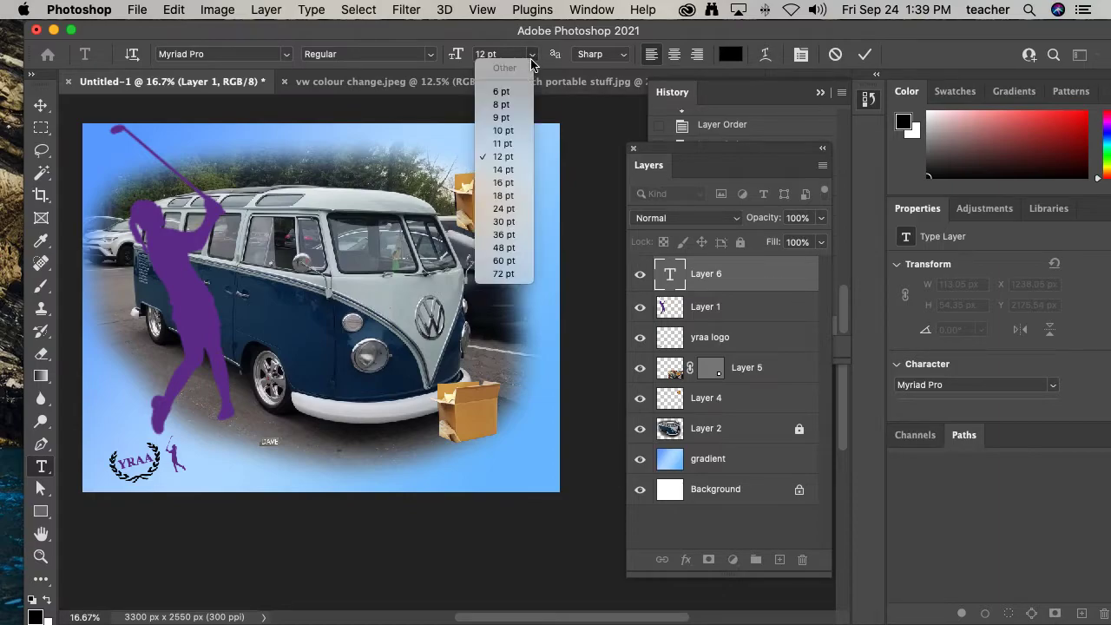
click(502, 274)
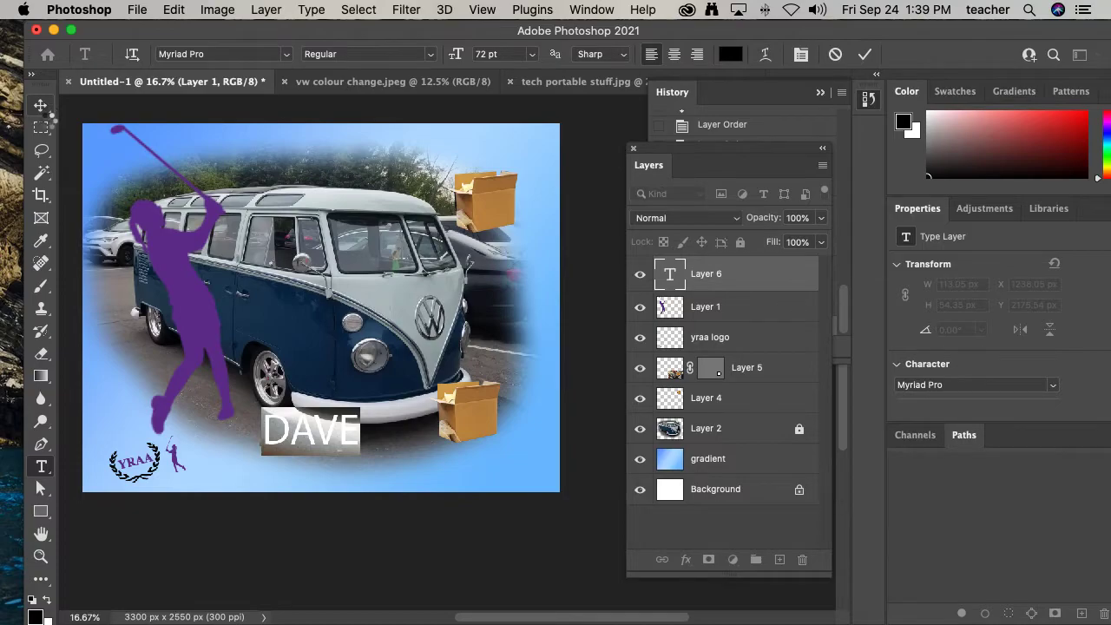
- Move the DAVE text left and scale it up to about 164% over the van's side
click(41, 106)
drag(265, 447, 229, 476)
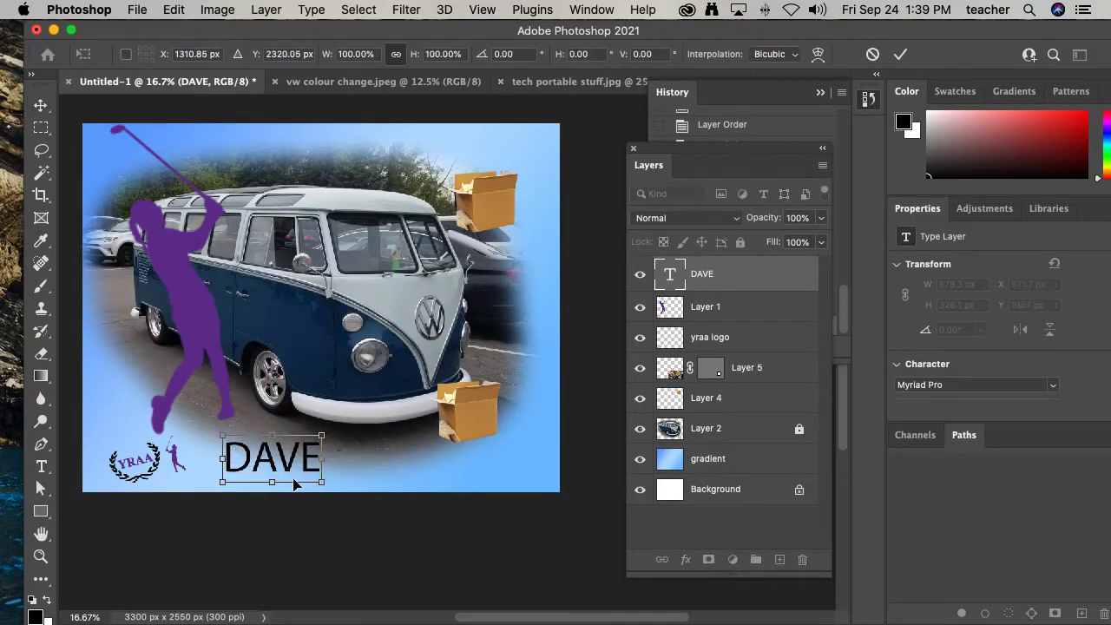
drag(323, 435, 410, 328)
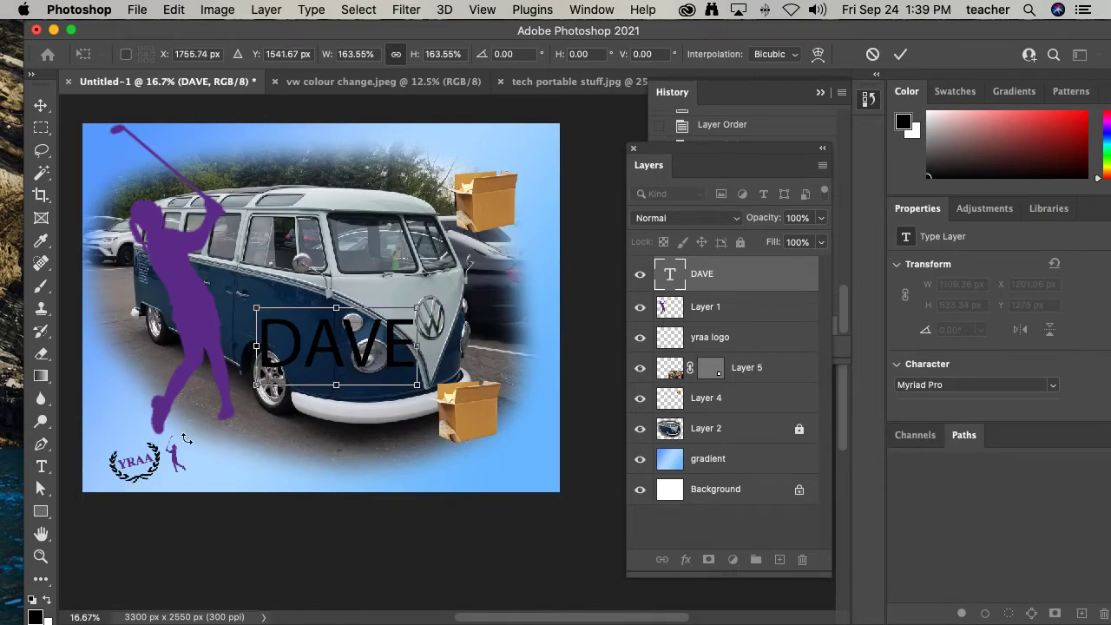
key(Return)
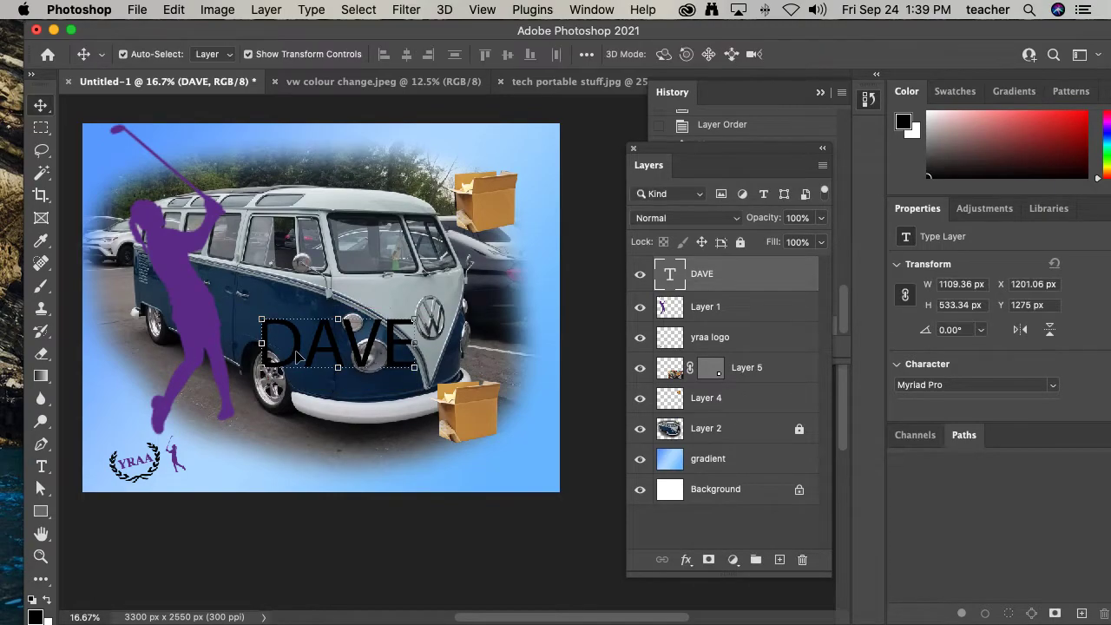
- Select all the DAVE text and recolour it brown, c18c47, sampled from a cardboard box
click(41, 466)
click(290, 340)
key(super+a)
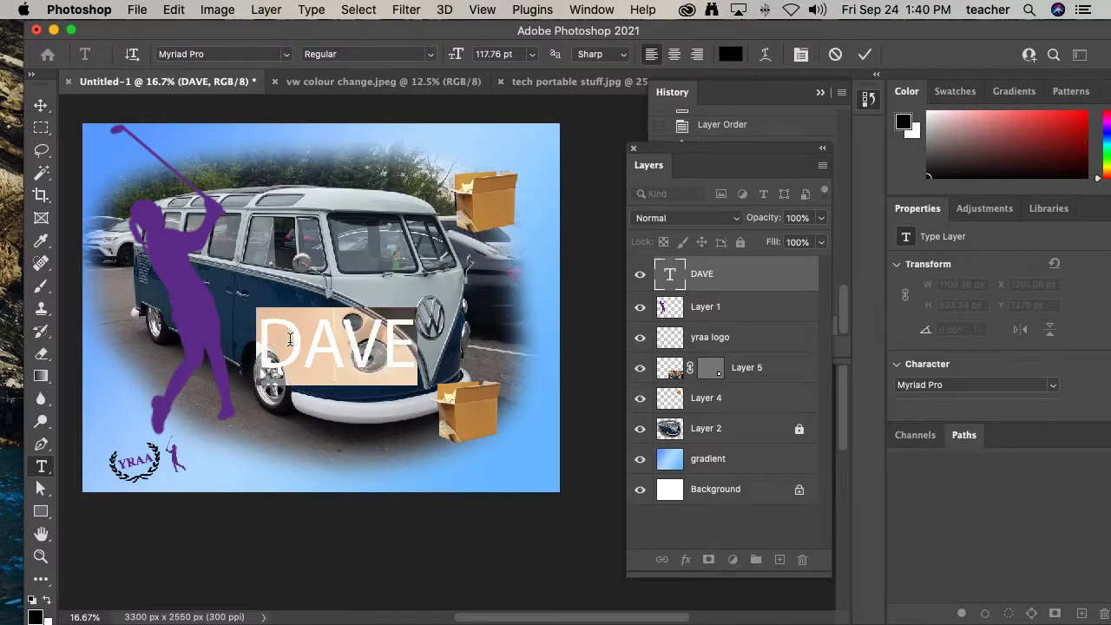
click(729, 61)
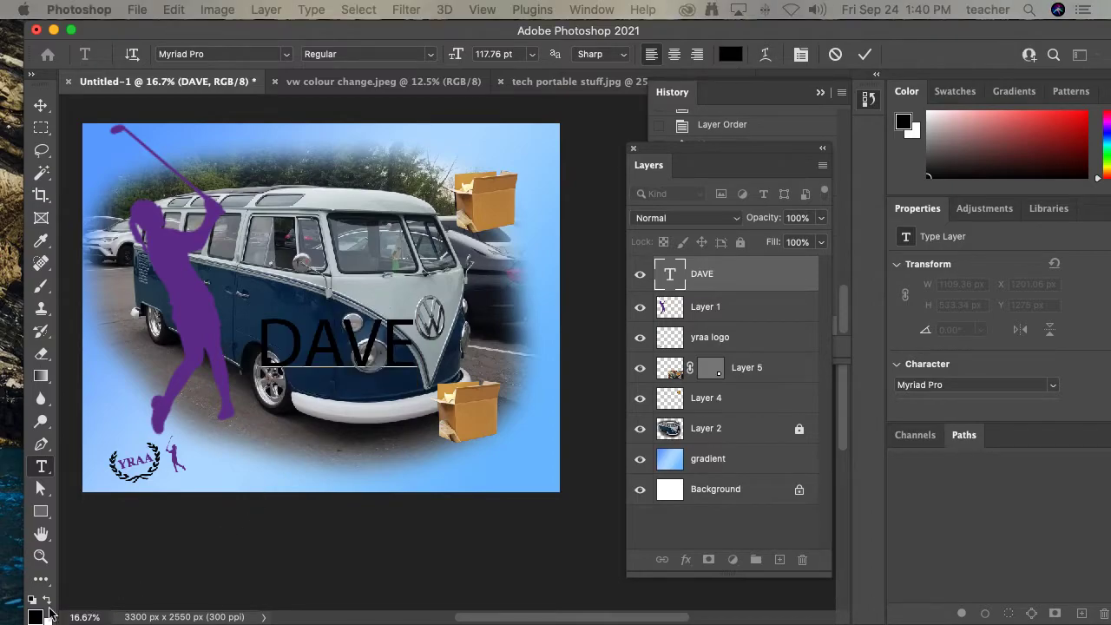
drag(1110, 139, 633, 220)
mouse_move(760, 330)
mouse_down()
mouse_move(761, 348)
mouse_move(760, 321)
mouse_up()
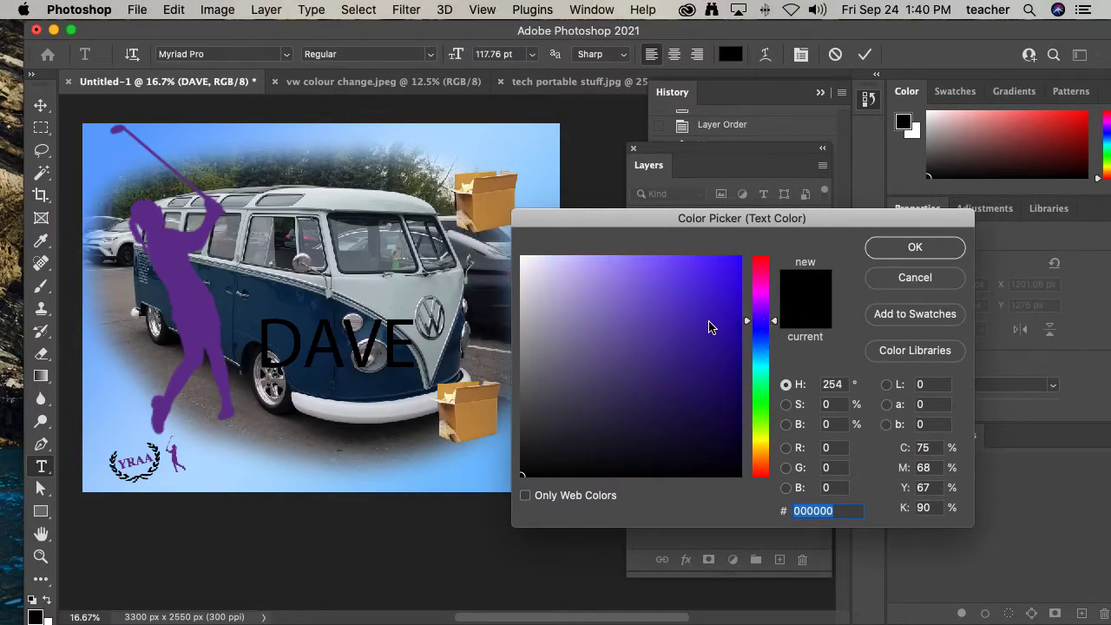
click(736, 259)
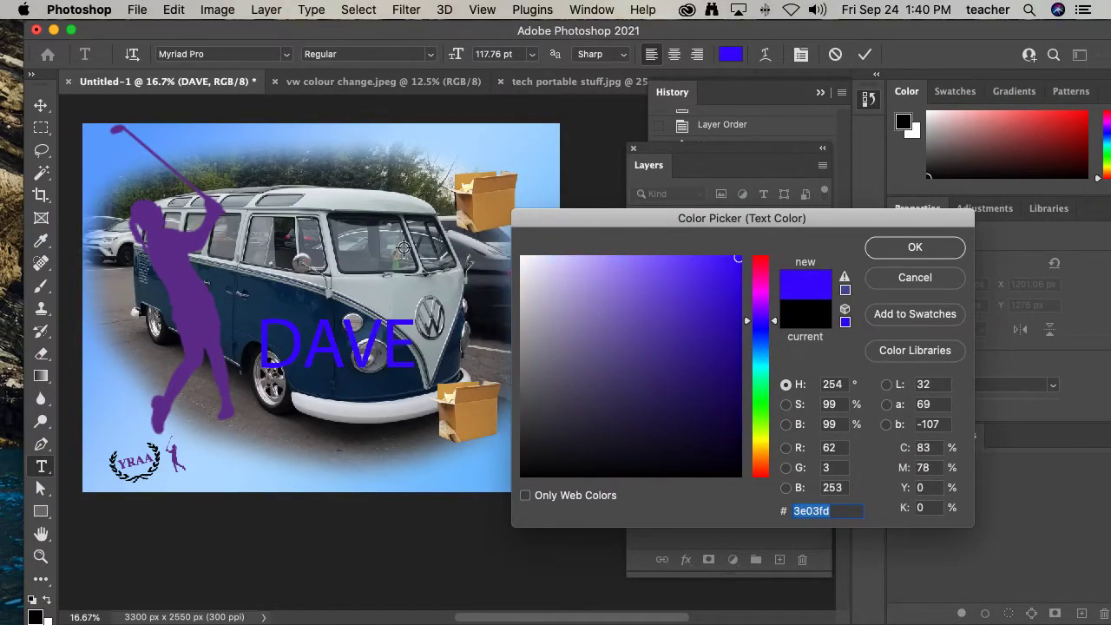
click(204, 300)
click(248, 299)
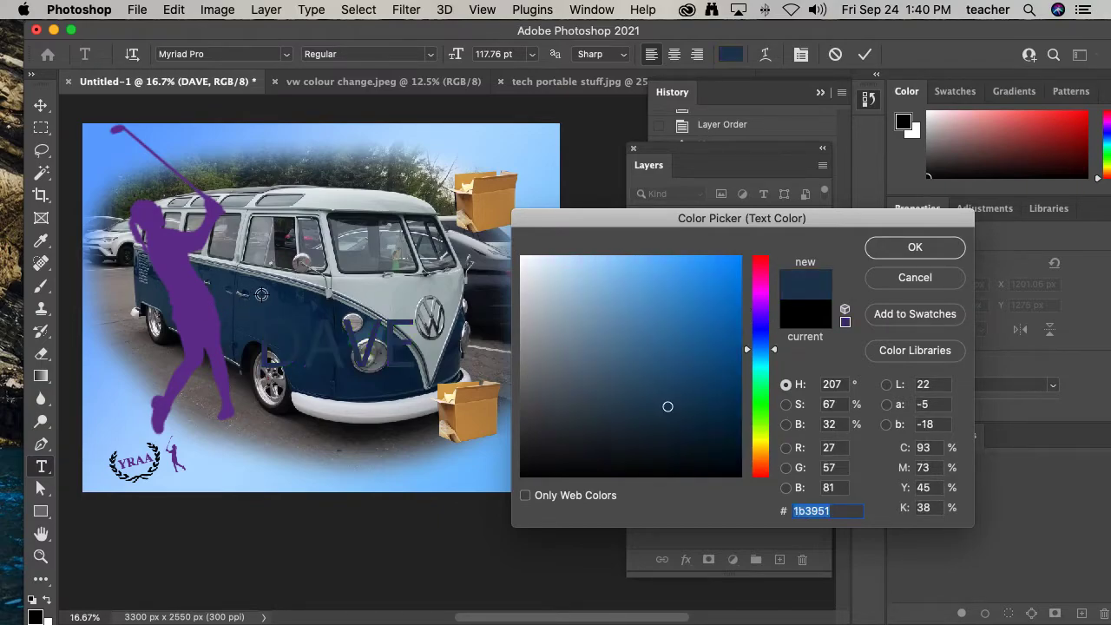
click(364, 292)
click(478, 210)
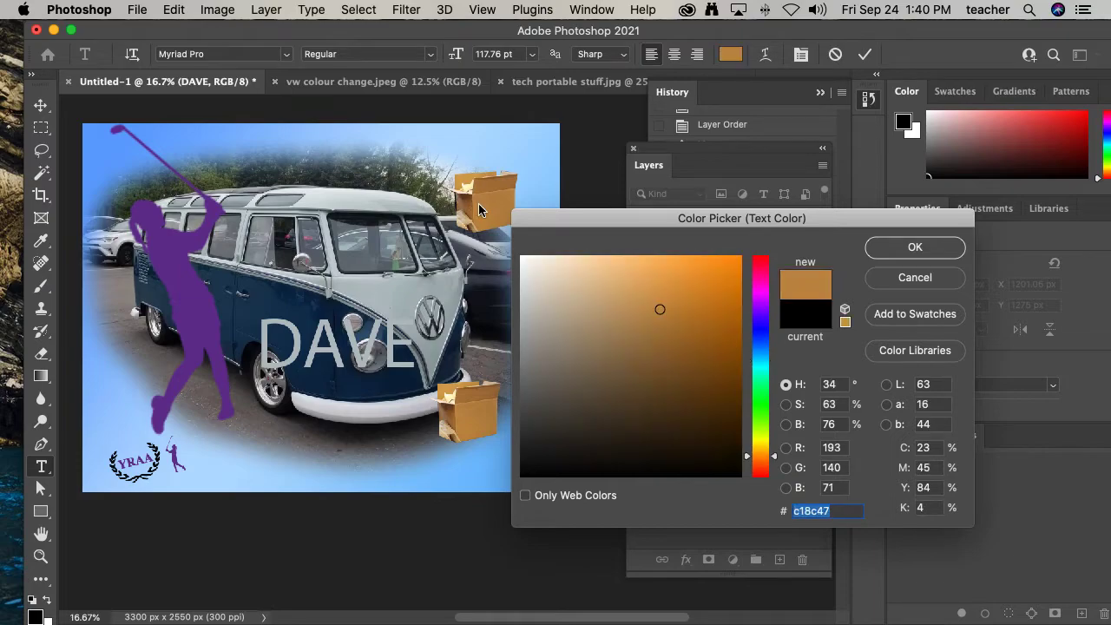
click(915, 249)
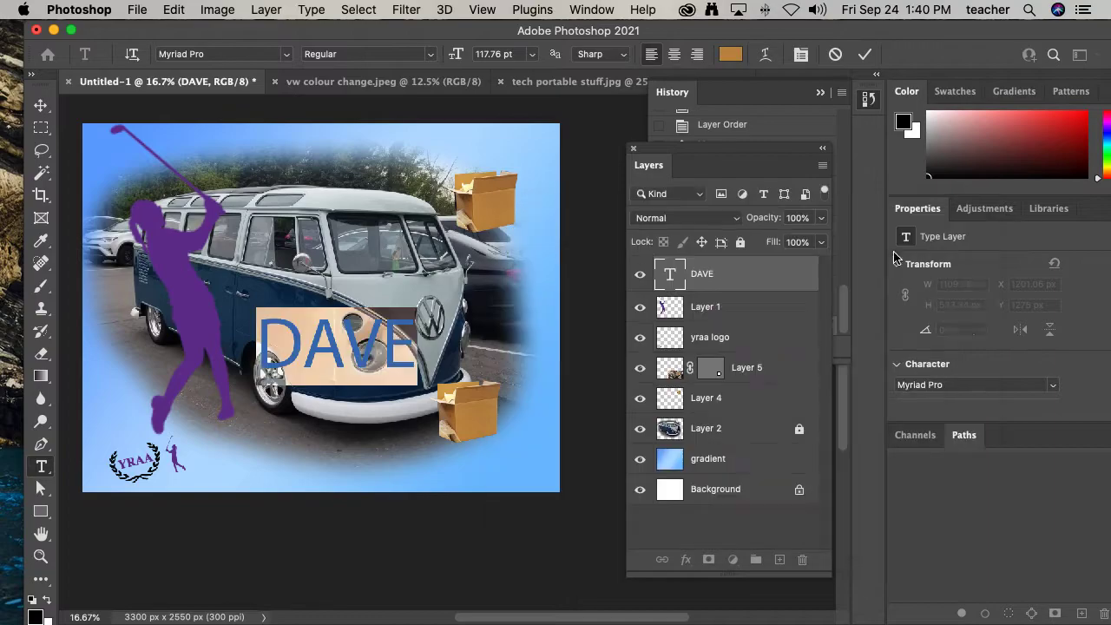
- Set the DAVE text to Bold and shift it up and right over the van
click(432, 54)
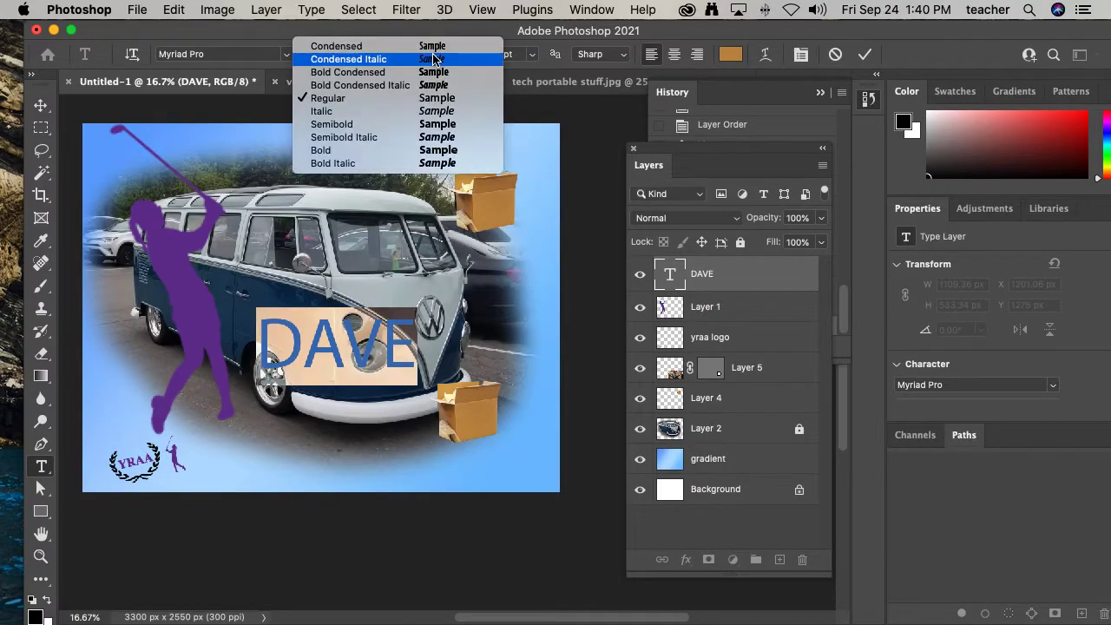
click(390, 150)
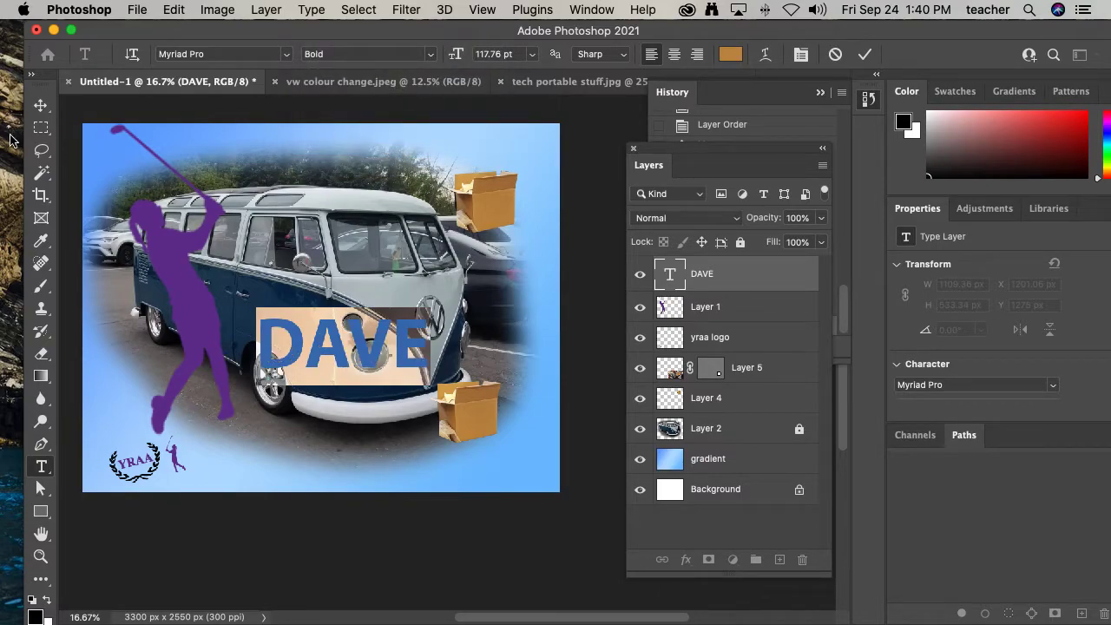
click(40, 105)
drag(309, 355, 336, 343)
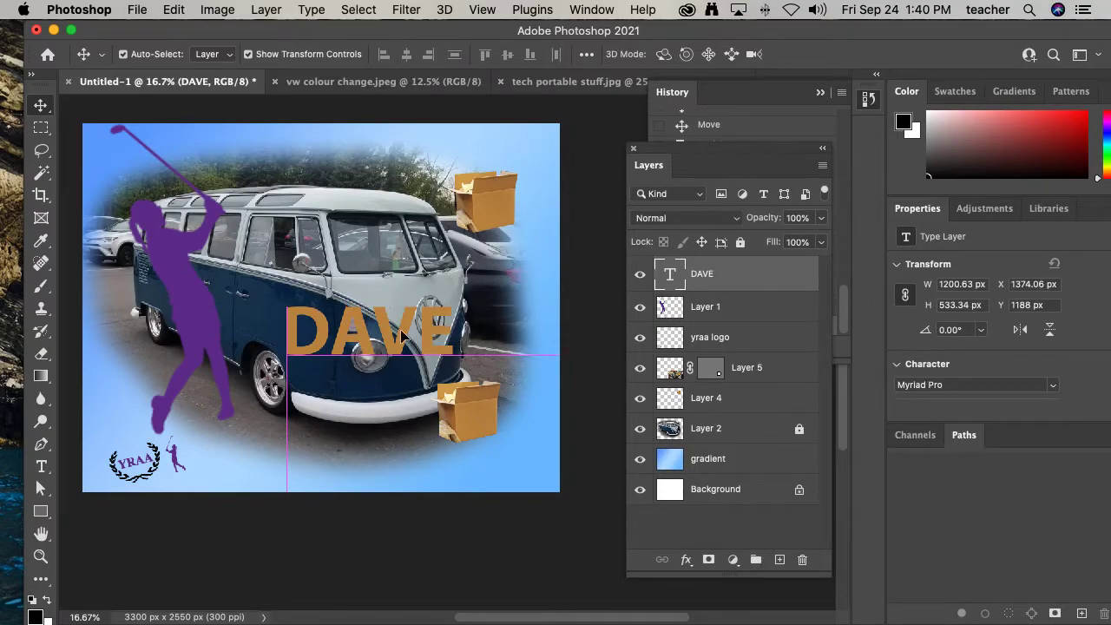
- Rotate the DAVE text about 15° and move it up across the van's windows
scroll(410, 328, up, 1)
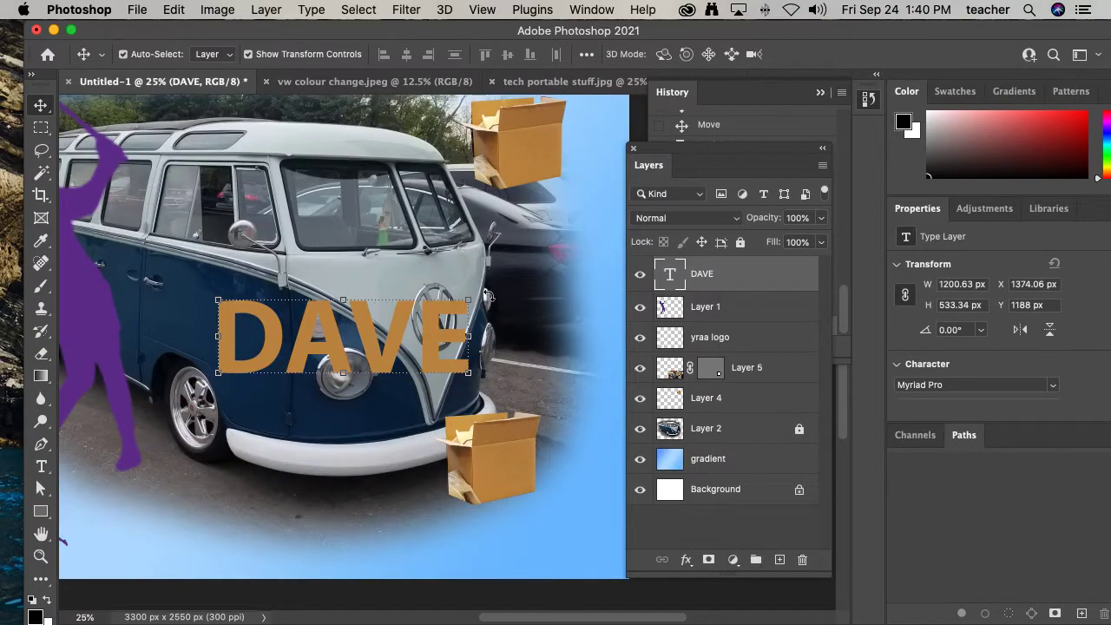
drag(481, 297, 523, 338)
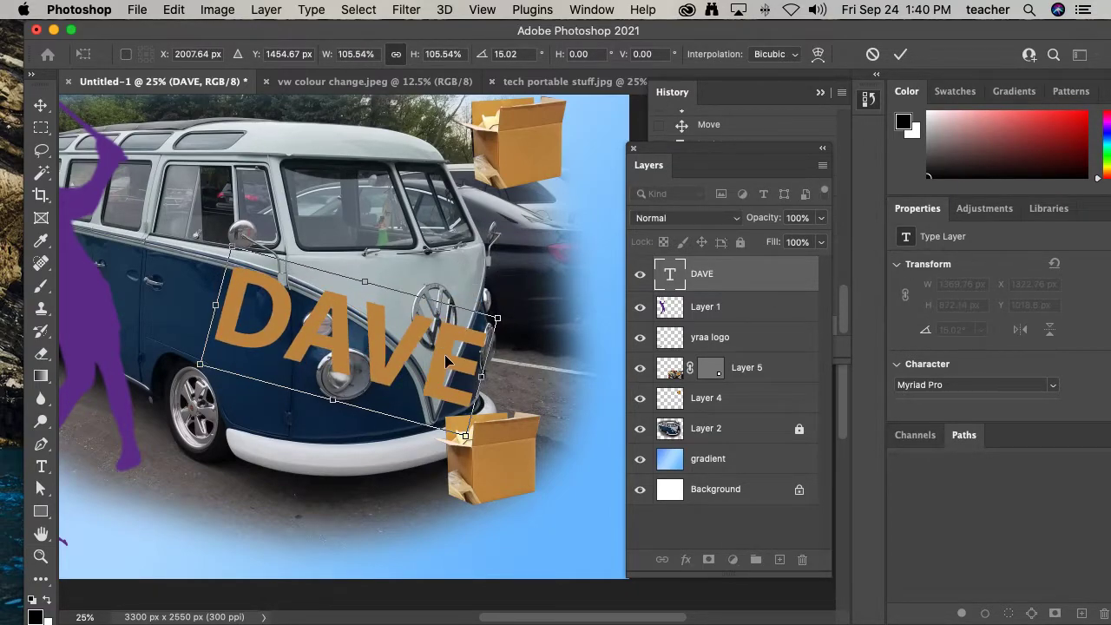
drag(453, 342, 470, 284)
key(Return)
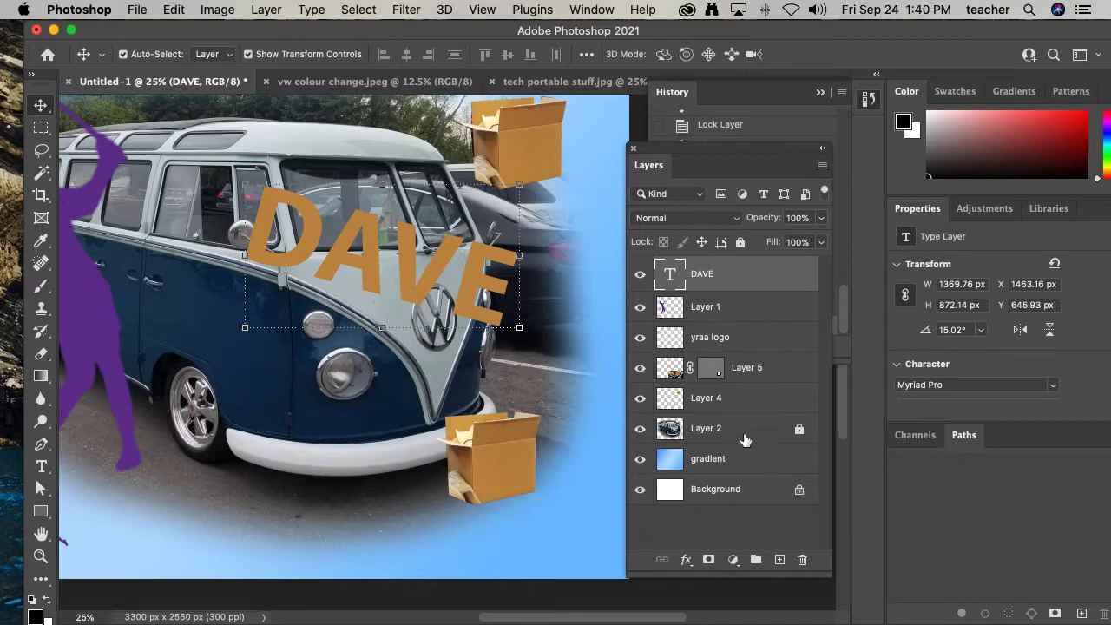
- Open the DAVE layer's style settings and enable a Drop Shadow
double_click(703, 275)
click(741, 283)
key(space)
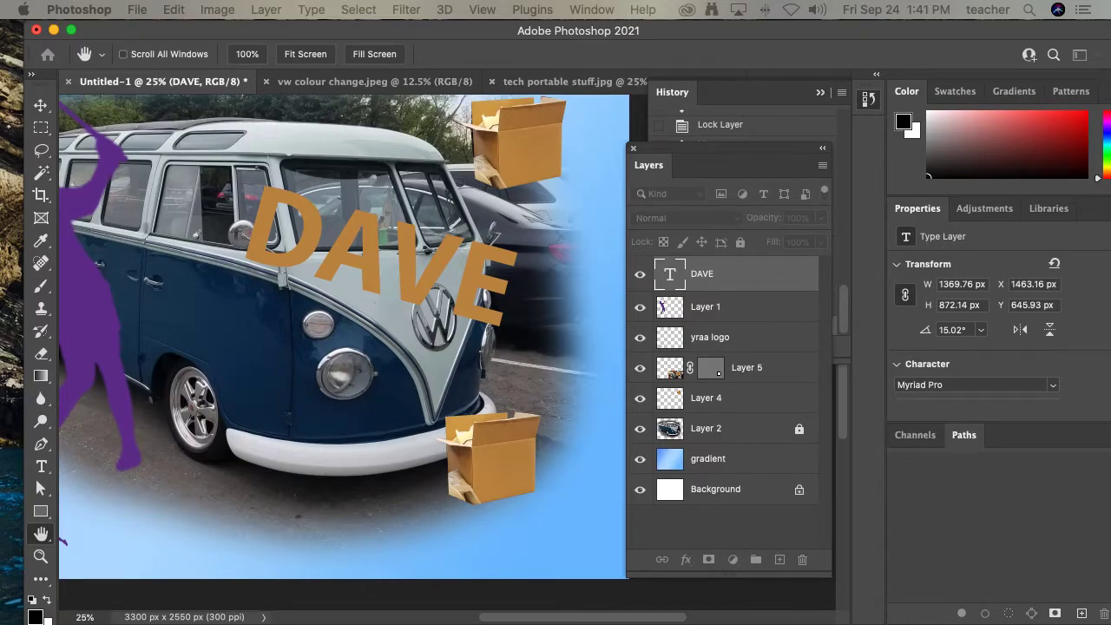
double_click(753, 274)
drag(795, 70, 619, 164)
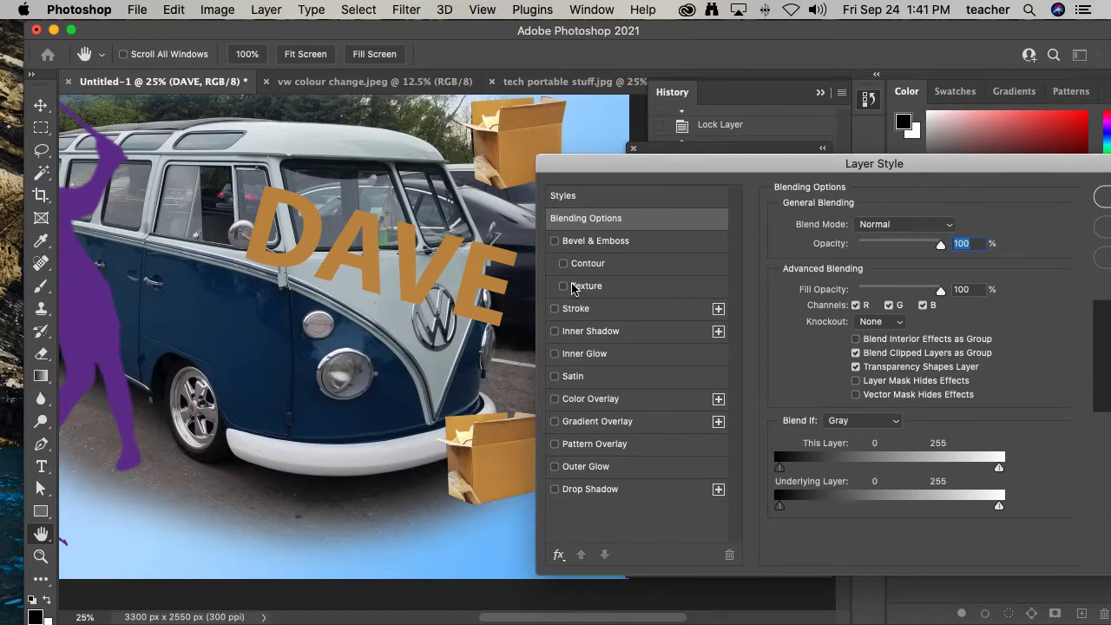
click(556, 490)
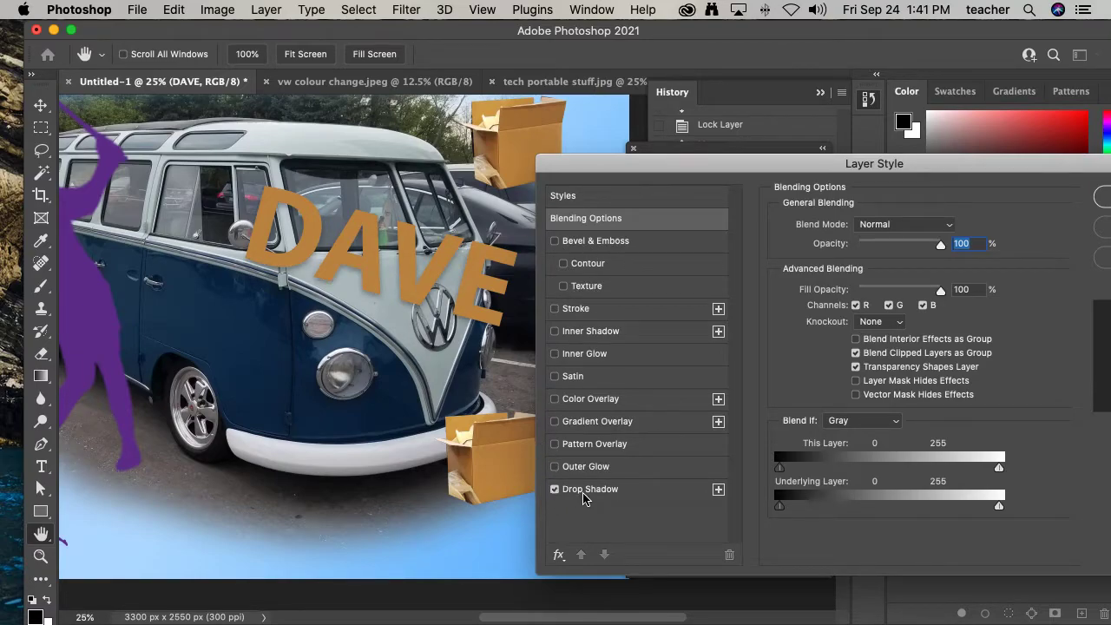
click(584, 491)
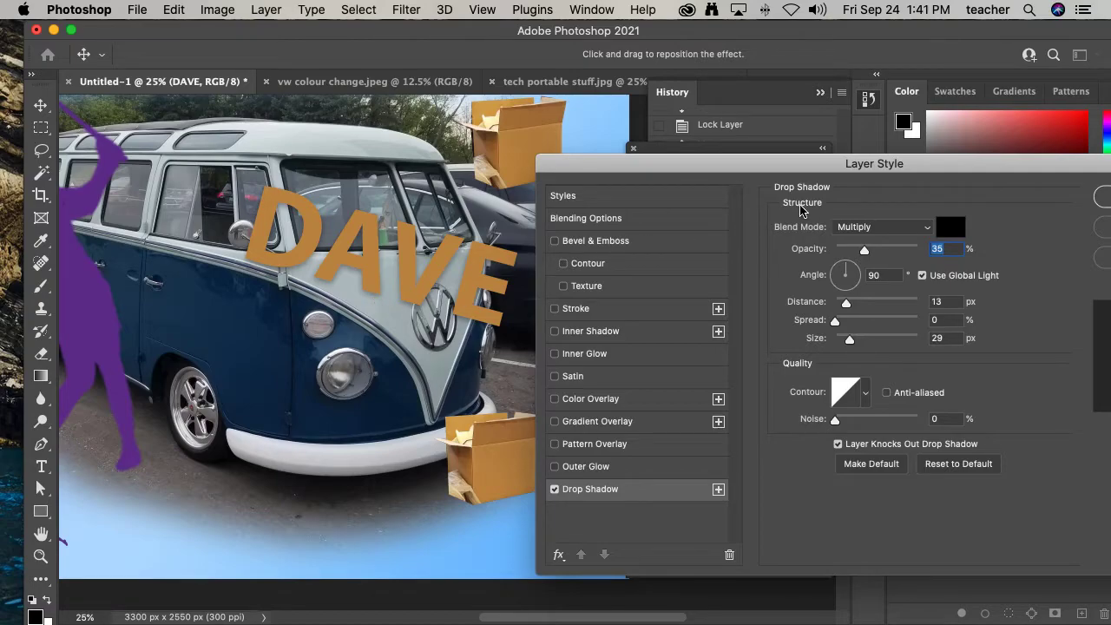
- Set the drop shadow's blend mode to Normal, with distance 33 px, spread 32% and size 76 px
click(864, 229)
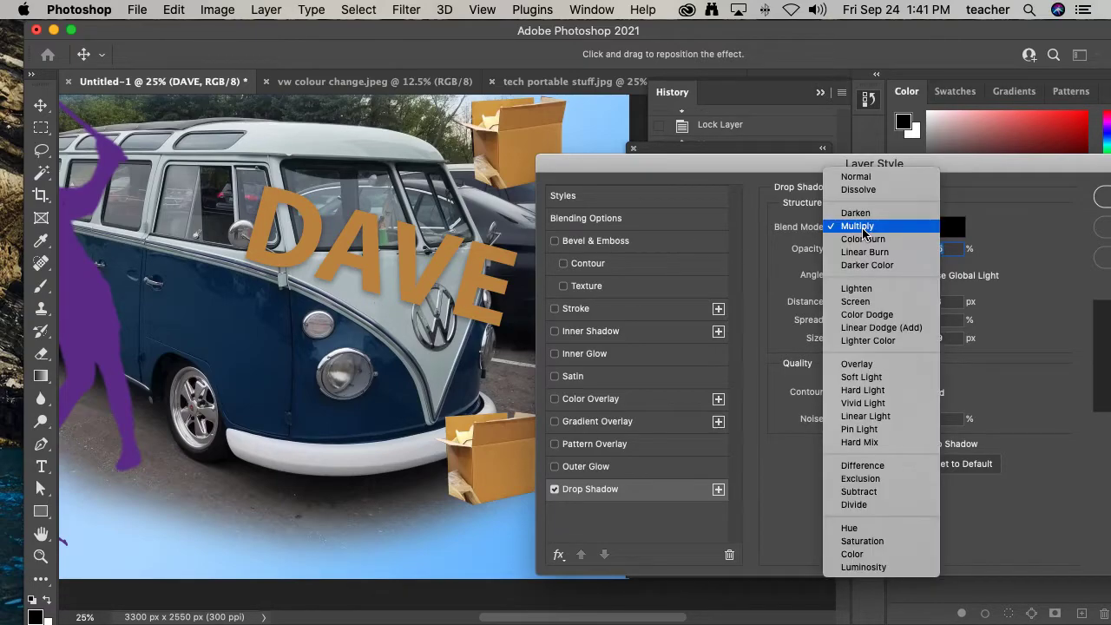
click(856, 176)
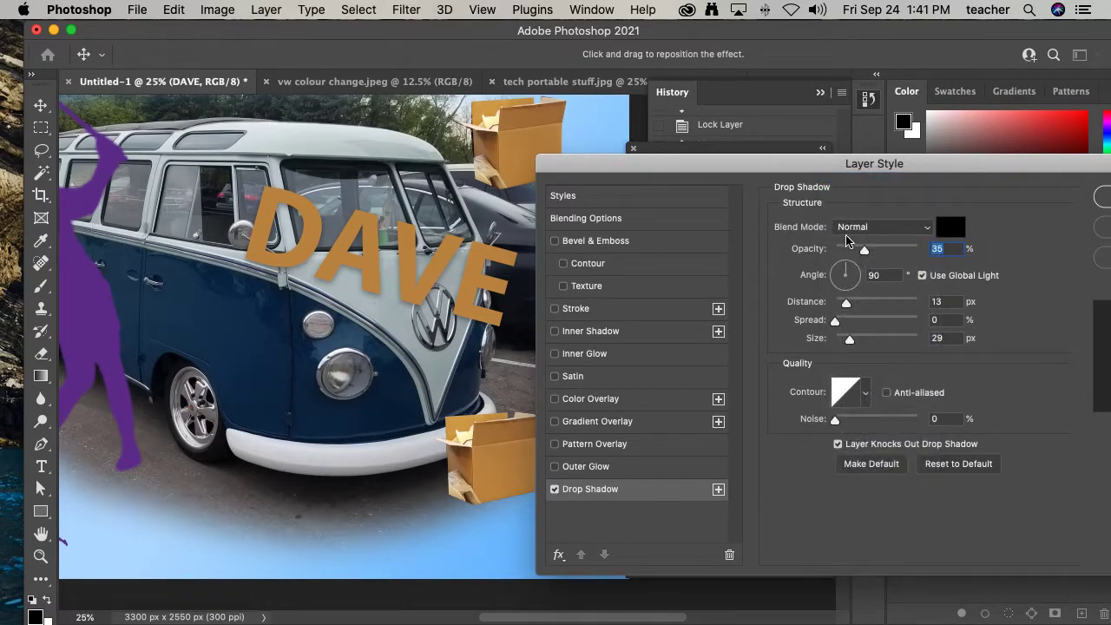
click(857, 226)
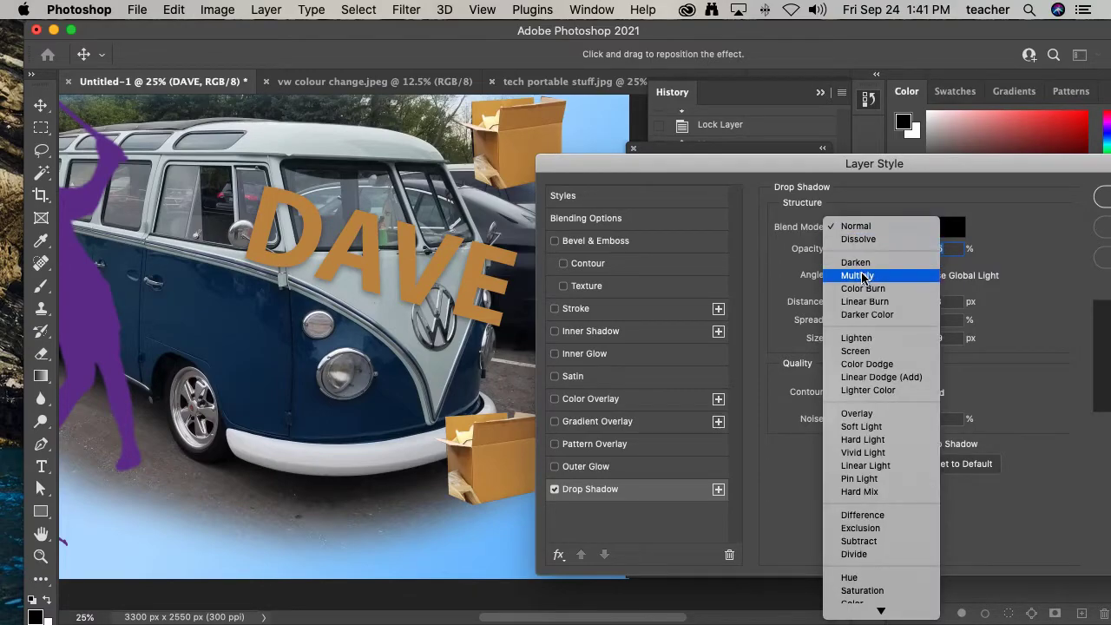
click(861, 338)
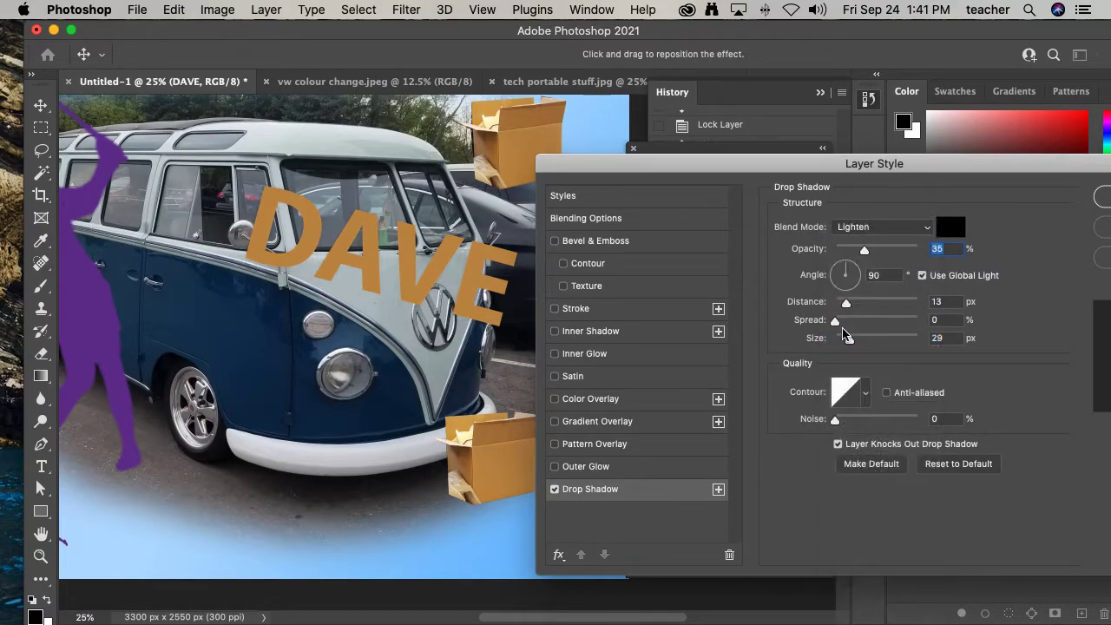
click(894, 231)
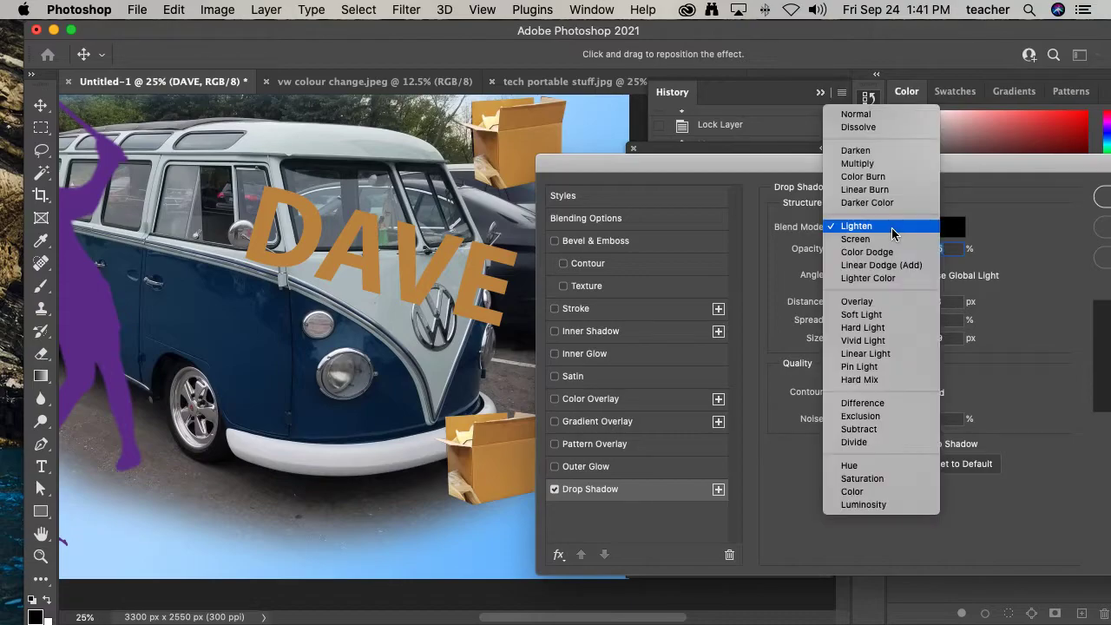
click(895, 118)
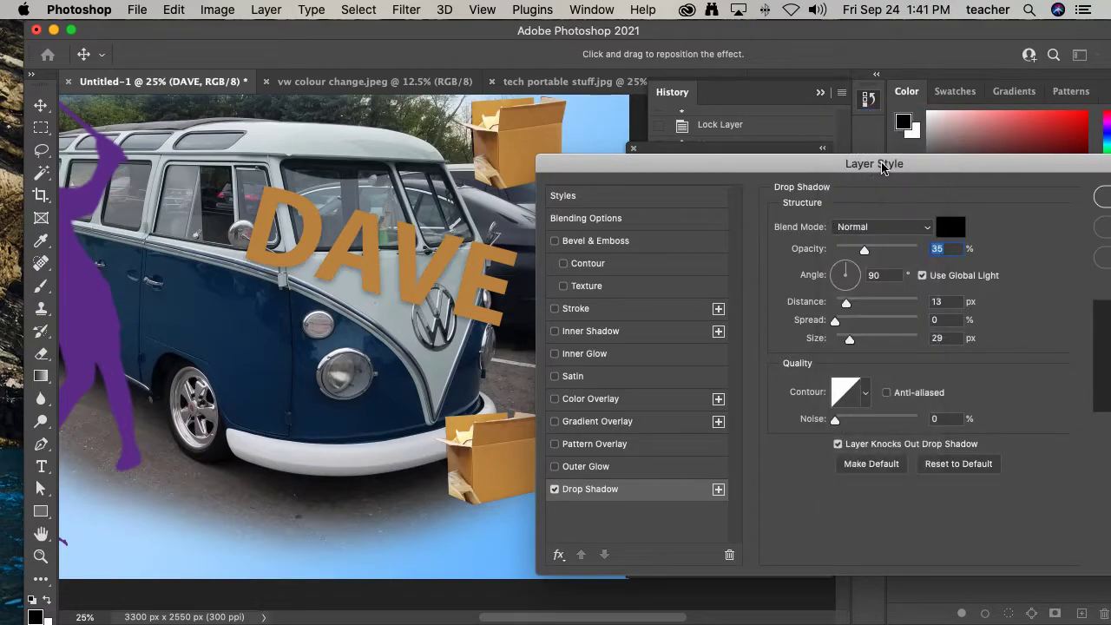
mouse_move(847, 303)
mouse_down()
mouse_move(864, 338)
mouse_move(863, 302)
mouse_up()
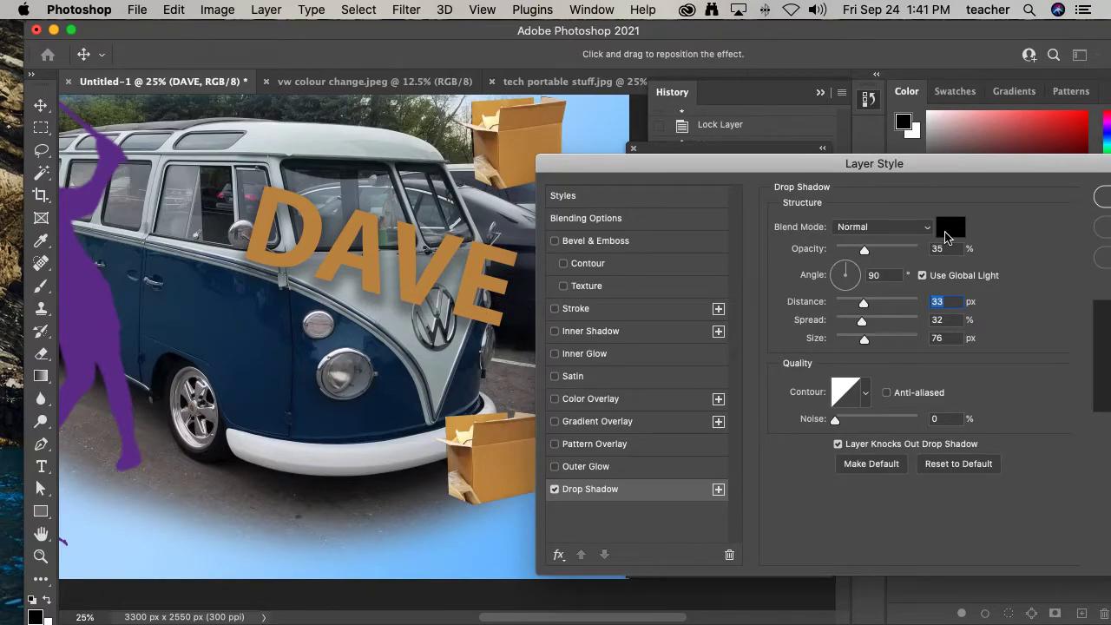
- Set the drop shadow colour to the van's dark blue, 0d304e, sampled from the van's body
click(948, 231)
click(243, 326)
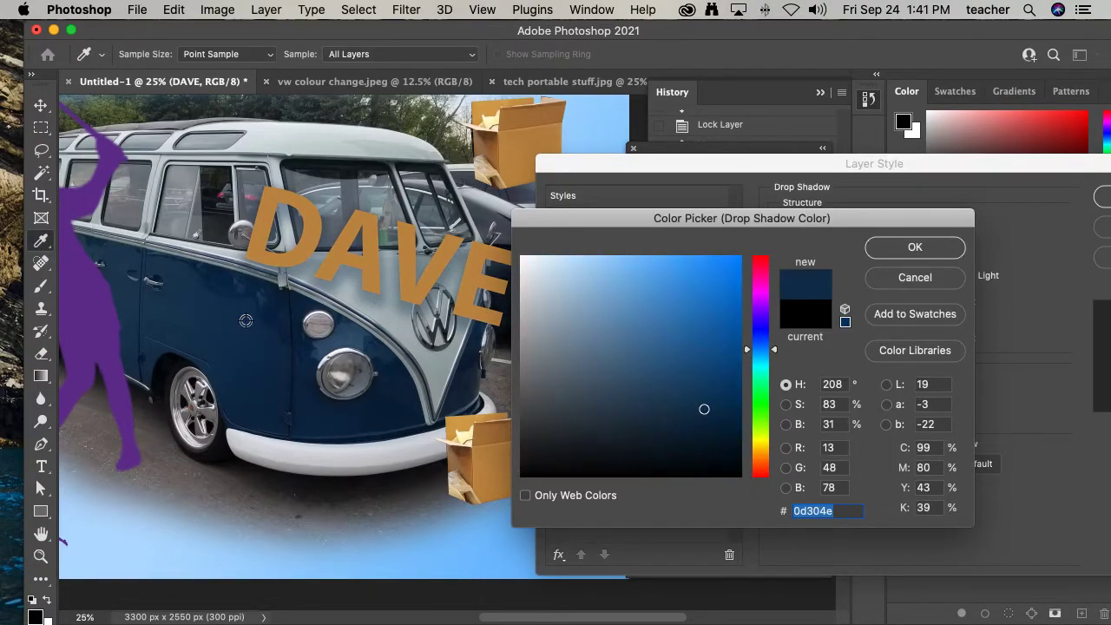
click(882, 249)
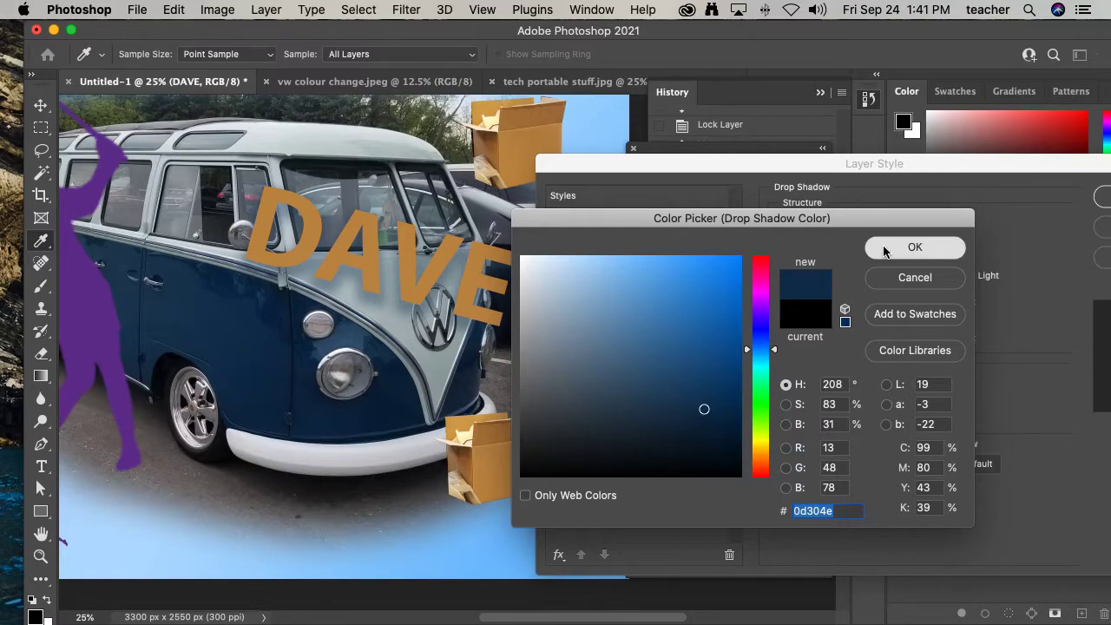
- Set the drop shadow's opacity to 68% and its angle to 152°
drag(868, 254, 891, 254)
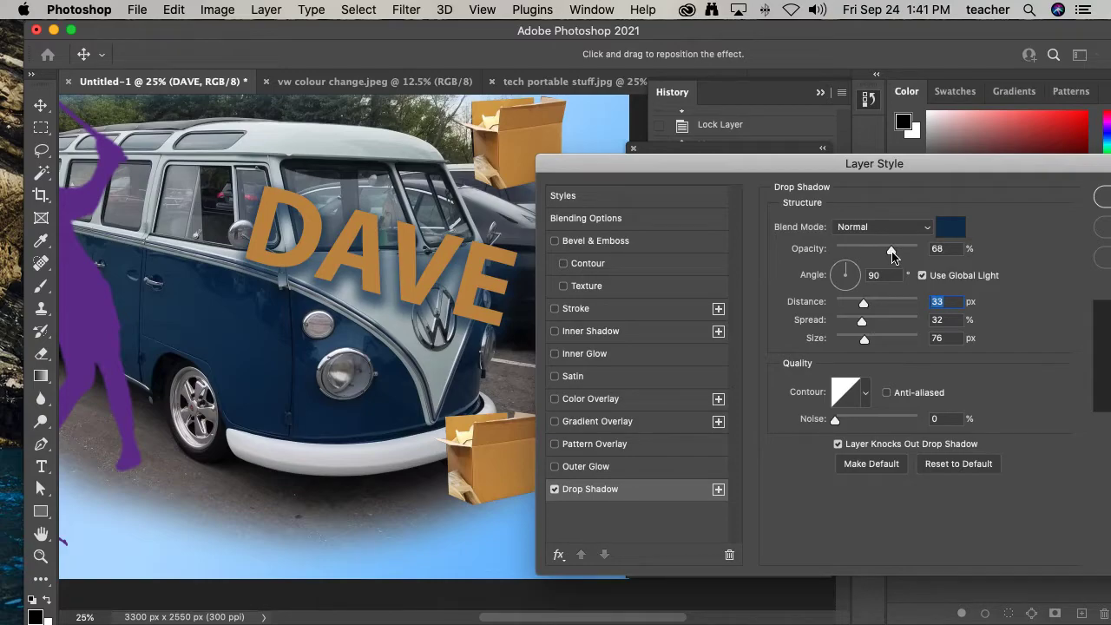
click(851, 273)
drag(852, 274, 837, 274)
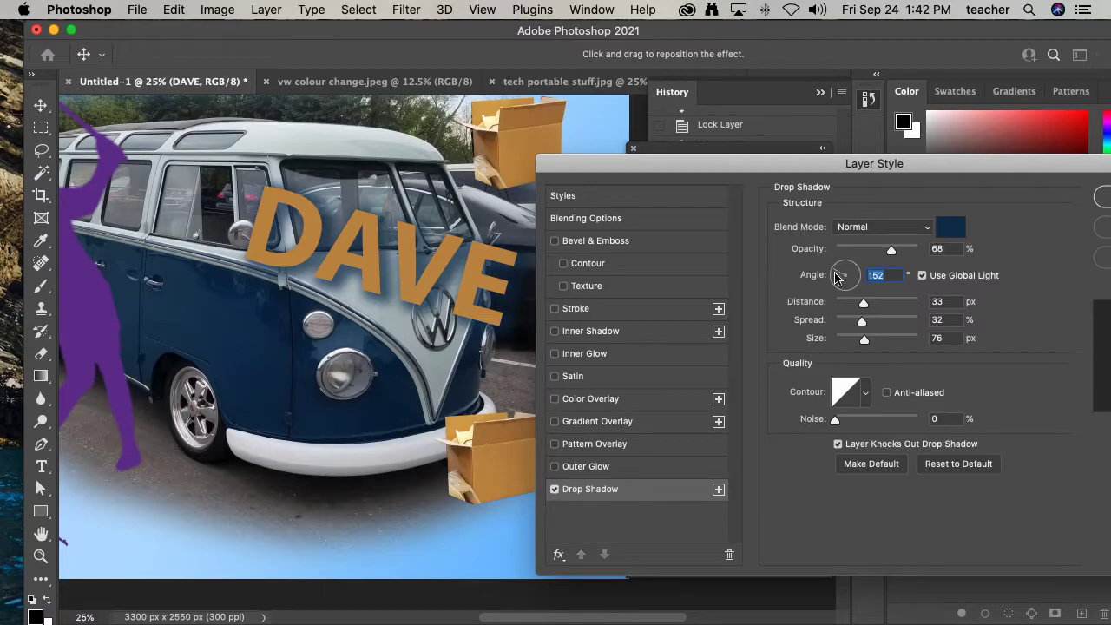
- Enable Outer Glow and set its blend mode to Normal, spread 28% and size 65 px
drag(847, 164, 806, 131)
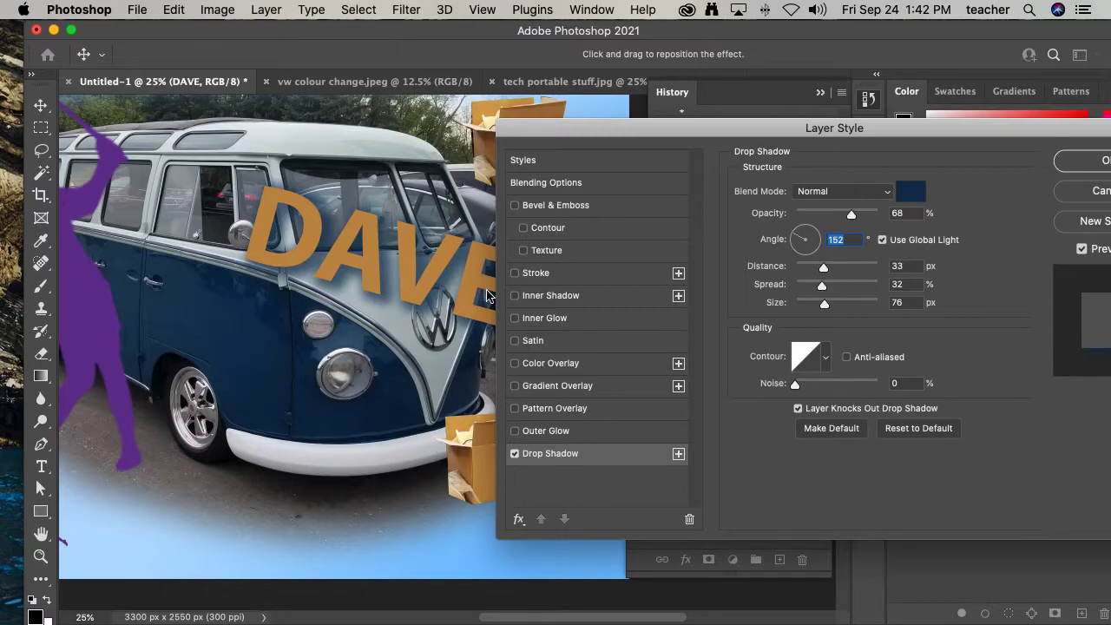
click(515, 432)
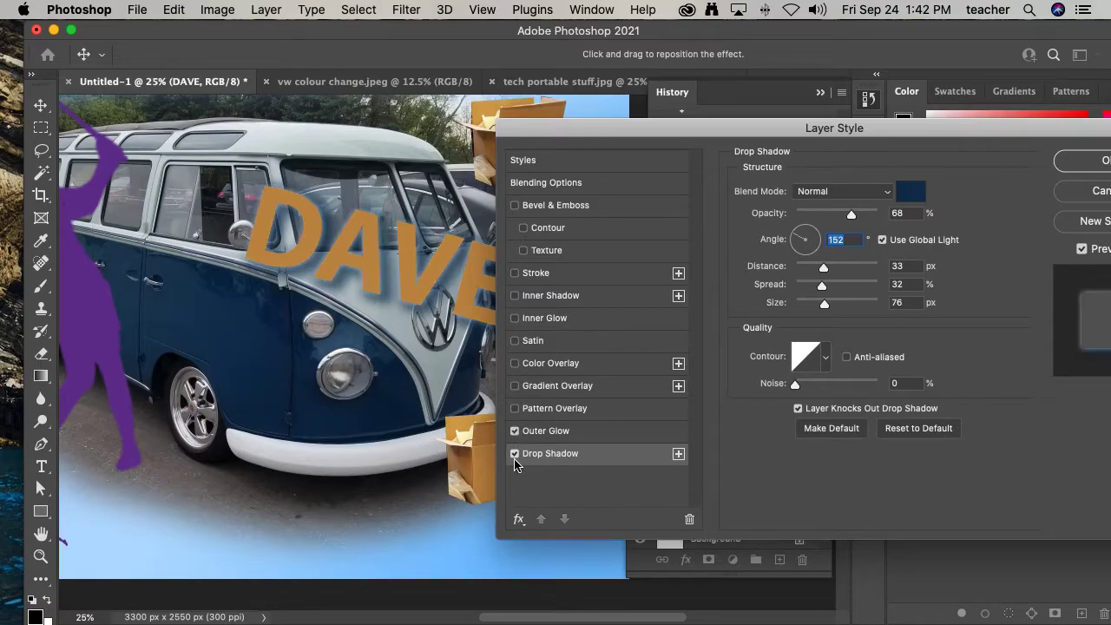
click(516, 456)
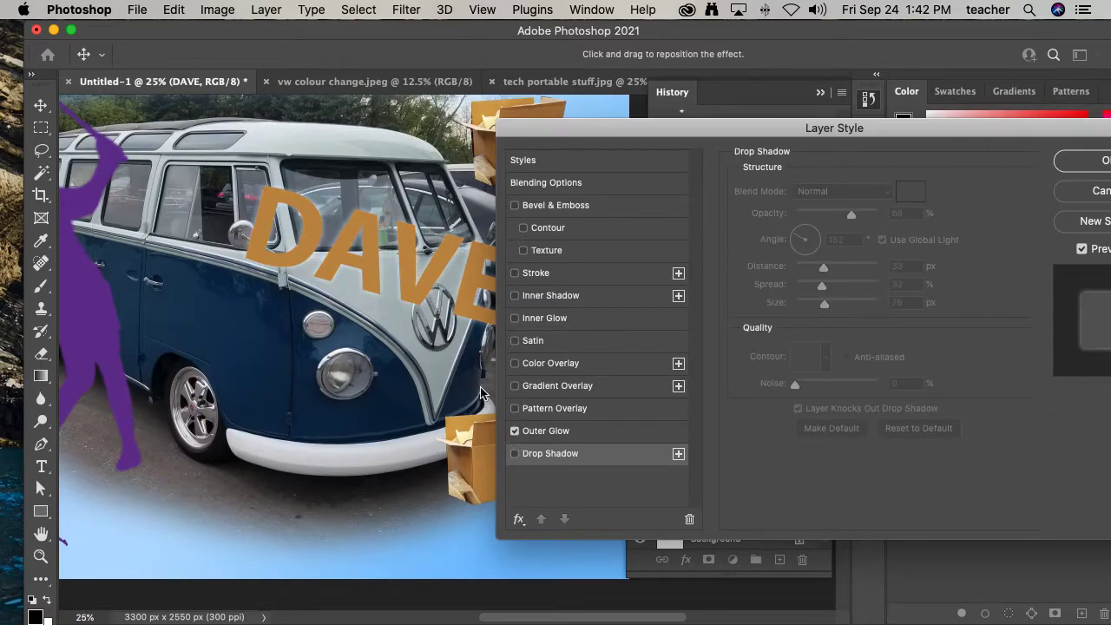
click(553, 434)
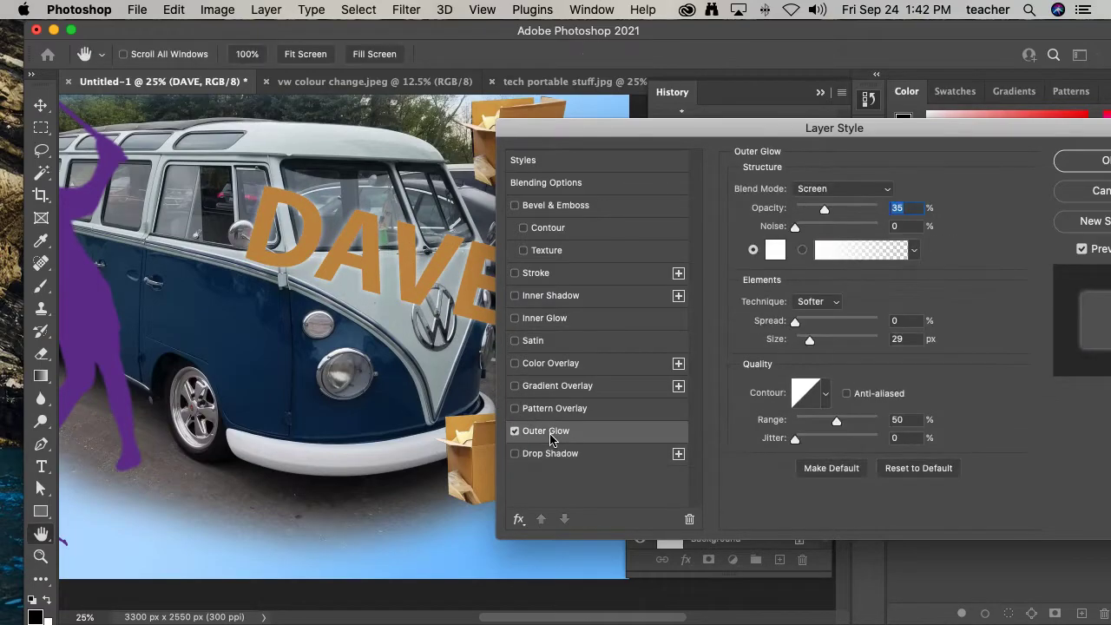
click(837, 195)
click(816, 63)
drag(795, 322, 821, 339)
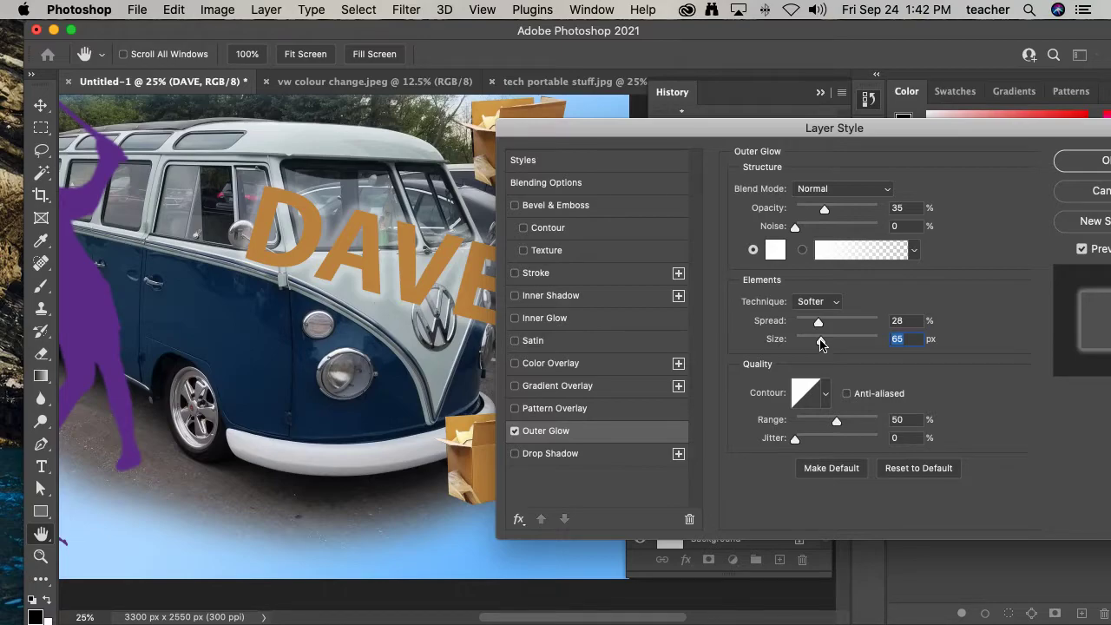
- Enable Bevel & Emboss on the DAVE text with depth 95% and size 13 px
click(514, 430)
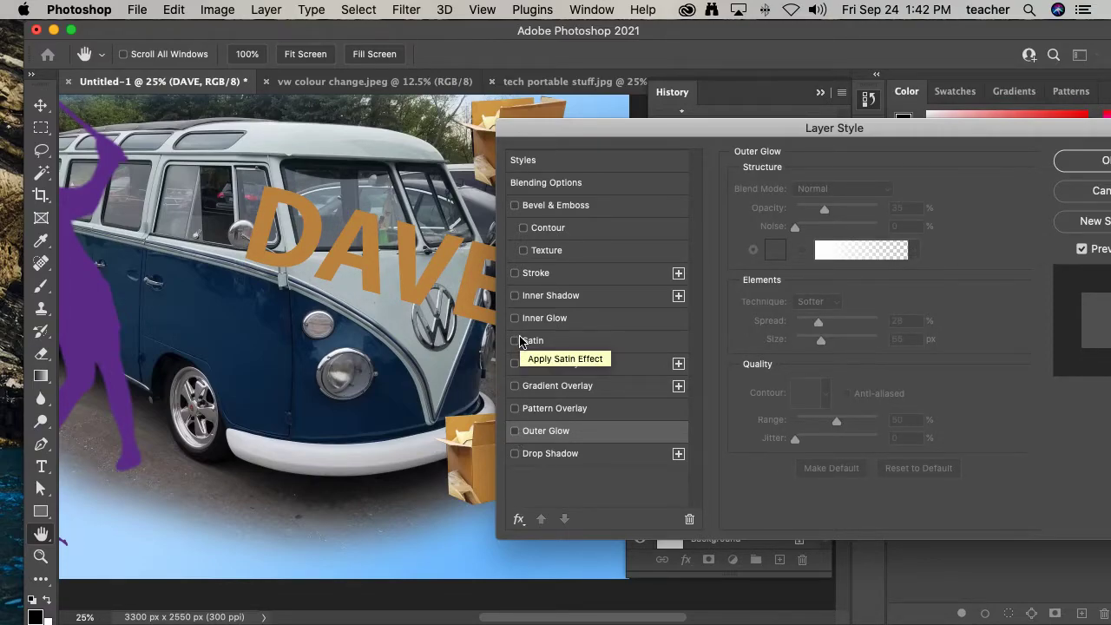
click(515, 206)
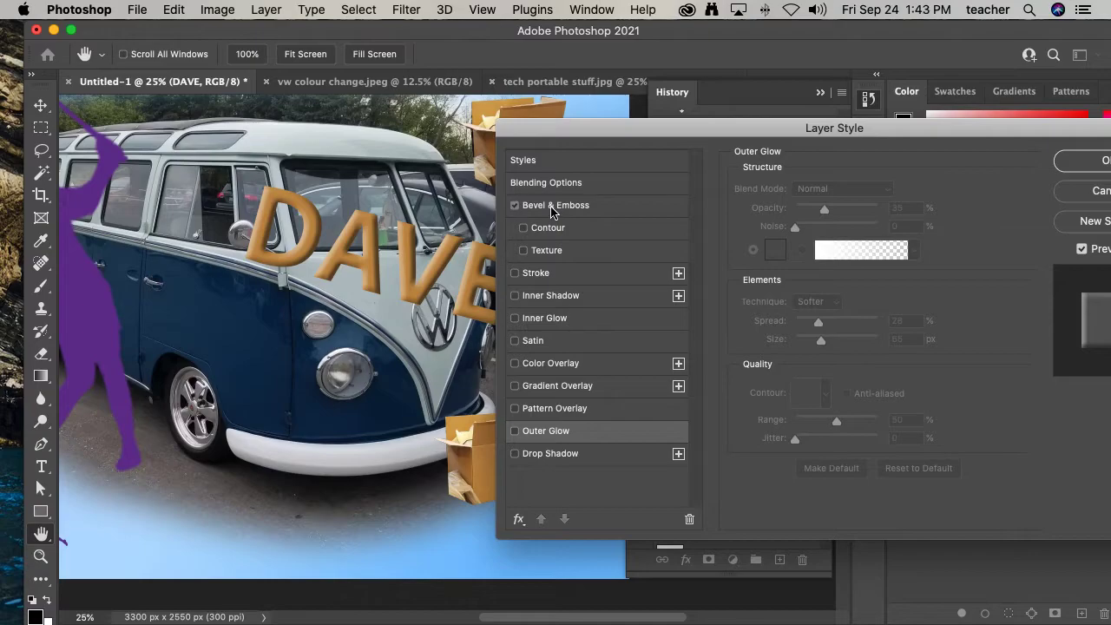
click(553, 208)
drag(816, 231, 817, 232)
drag(825, 265, 814, 280)
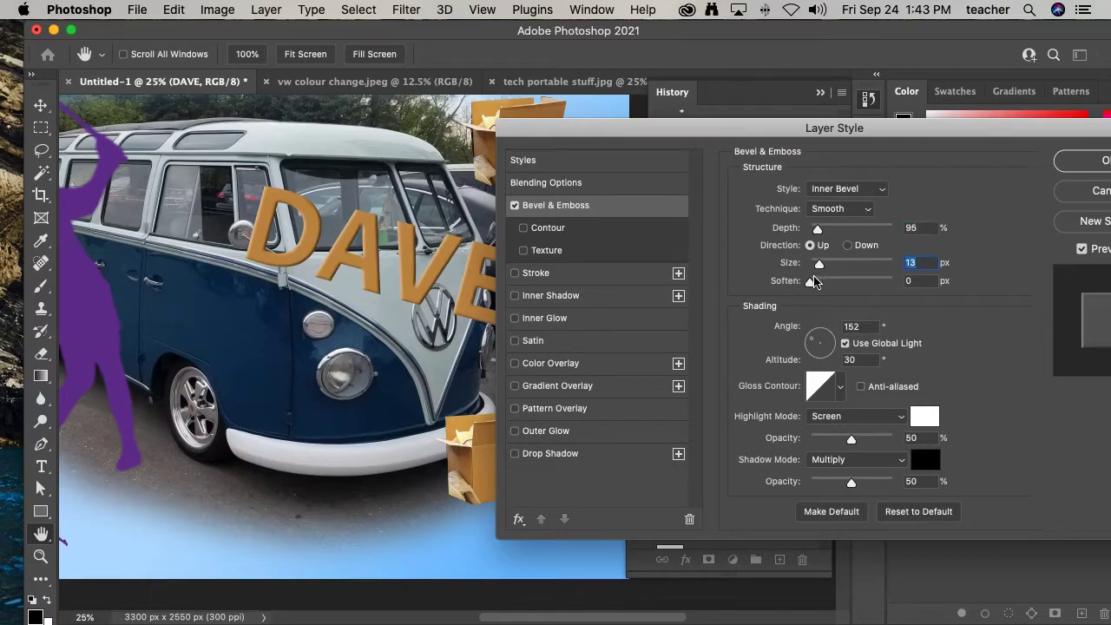
- Re-enable the Drop Shadow and Outer Glow effects and apply the layer style
click(515, 454)
click(514, 432)
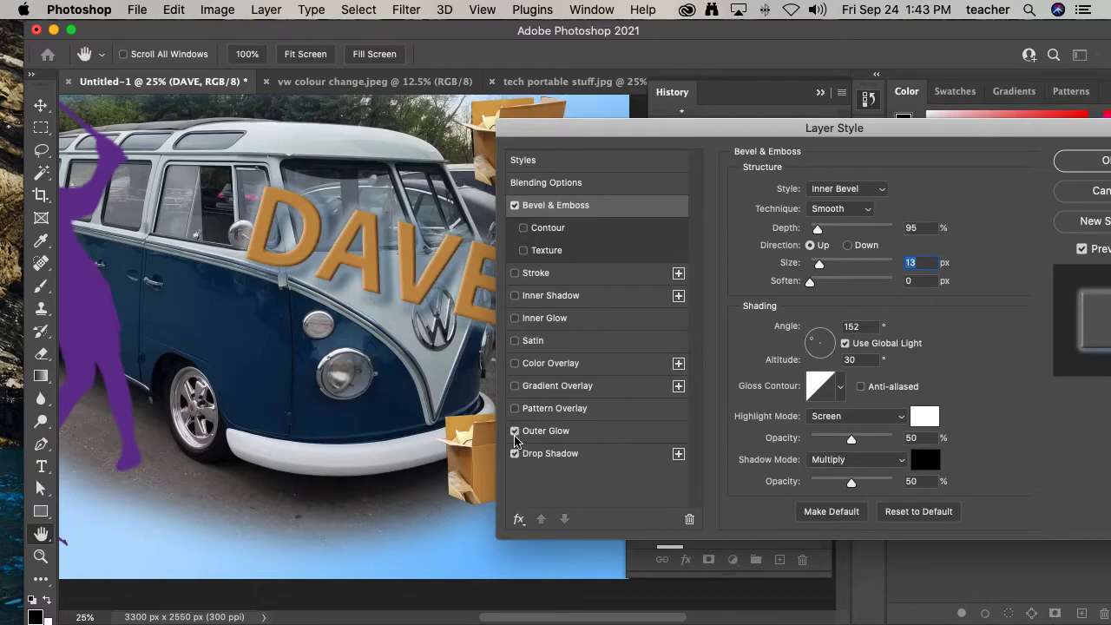
drag(855, 135, 736, 132)
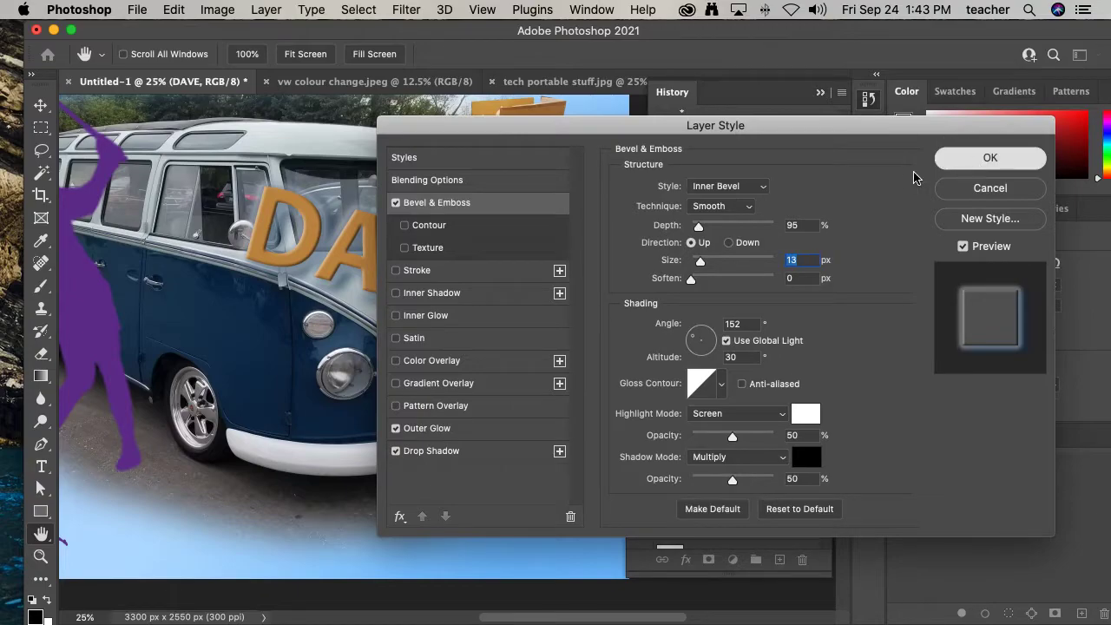
key(Return)
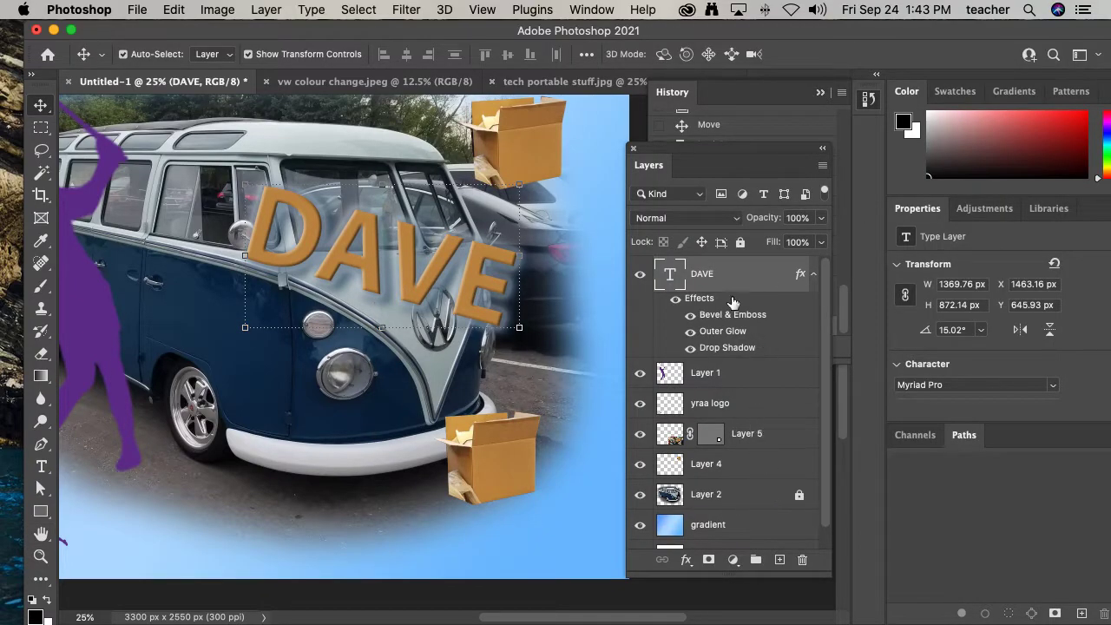
- Toggle the DAVE layer's individual effects on and off to compare their contribution
click(803, 276)
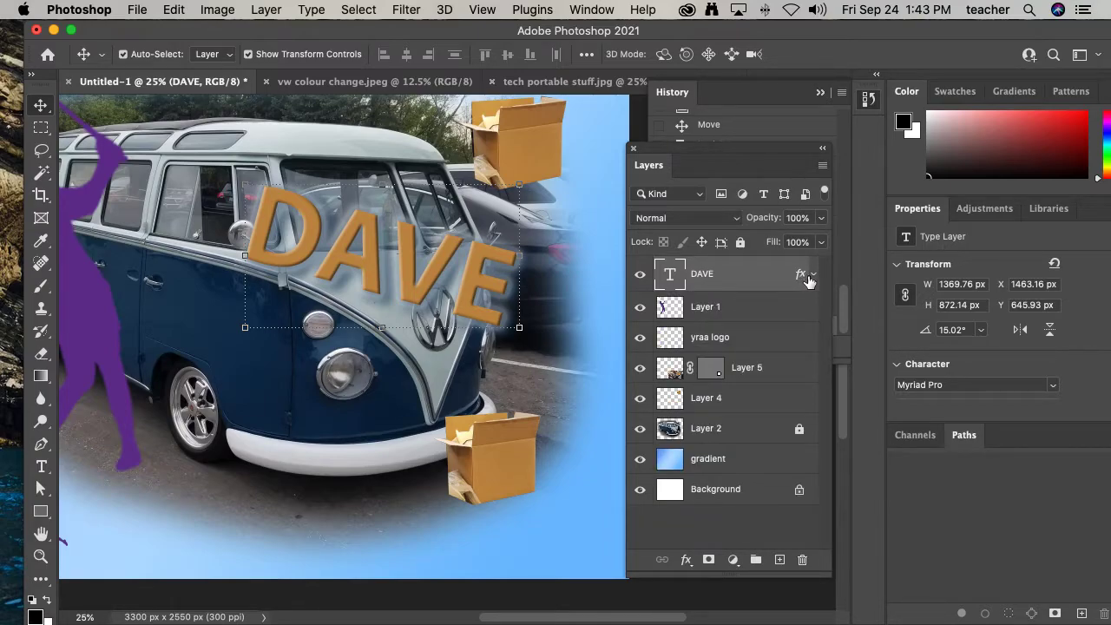
click(813, 276)
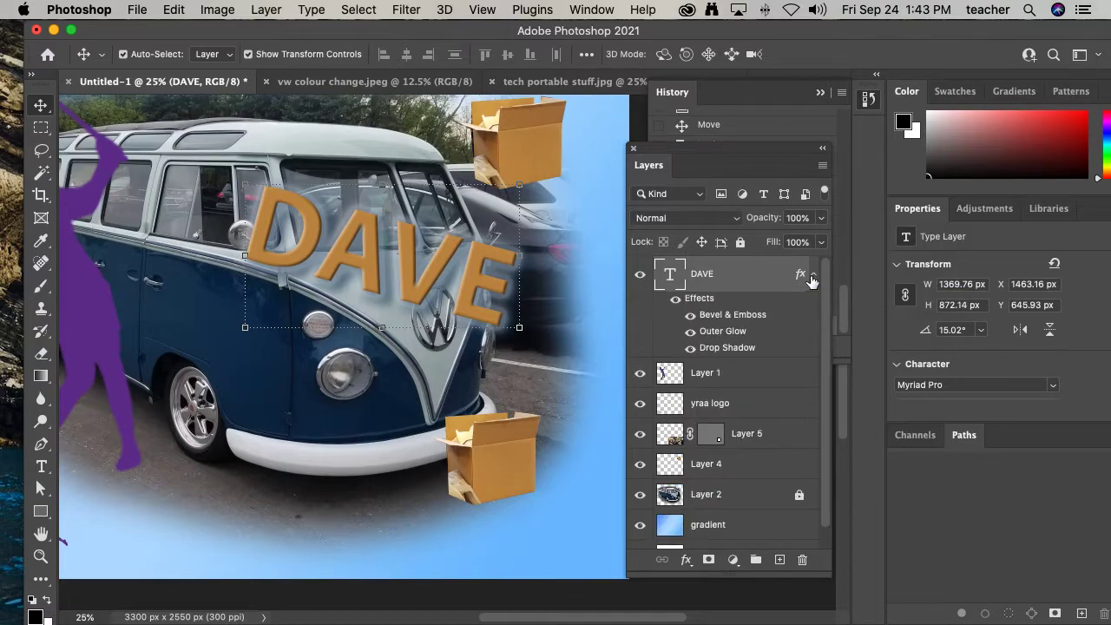
click(676, 300)
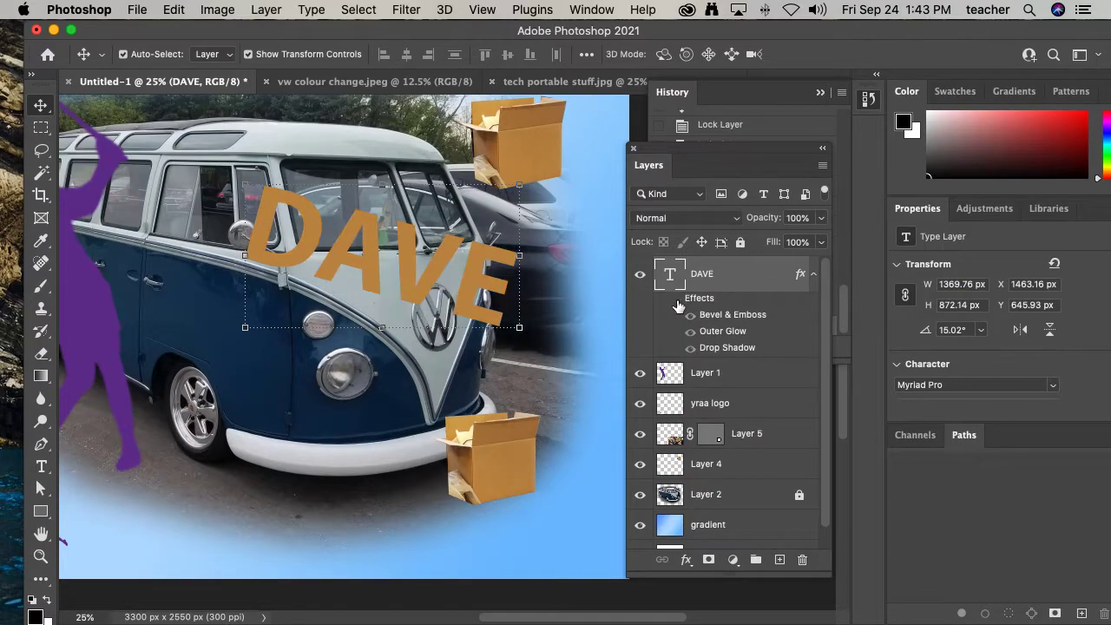
click(676, 300)
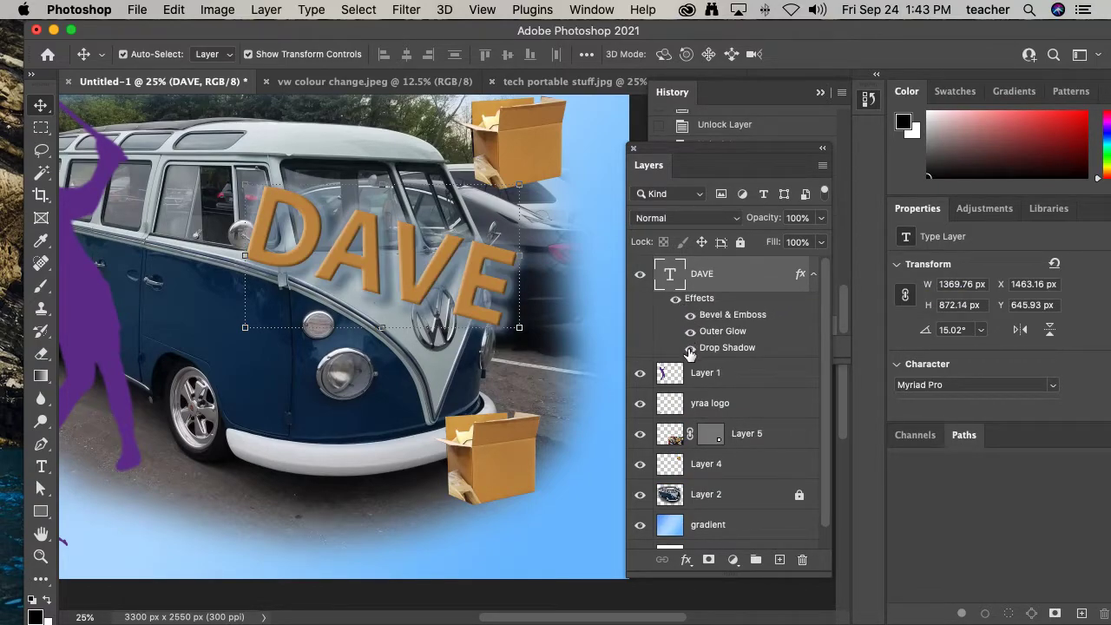
click(690, 349)
click(689, 335)
click(689, 347)
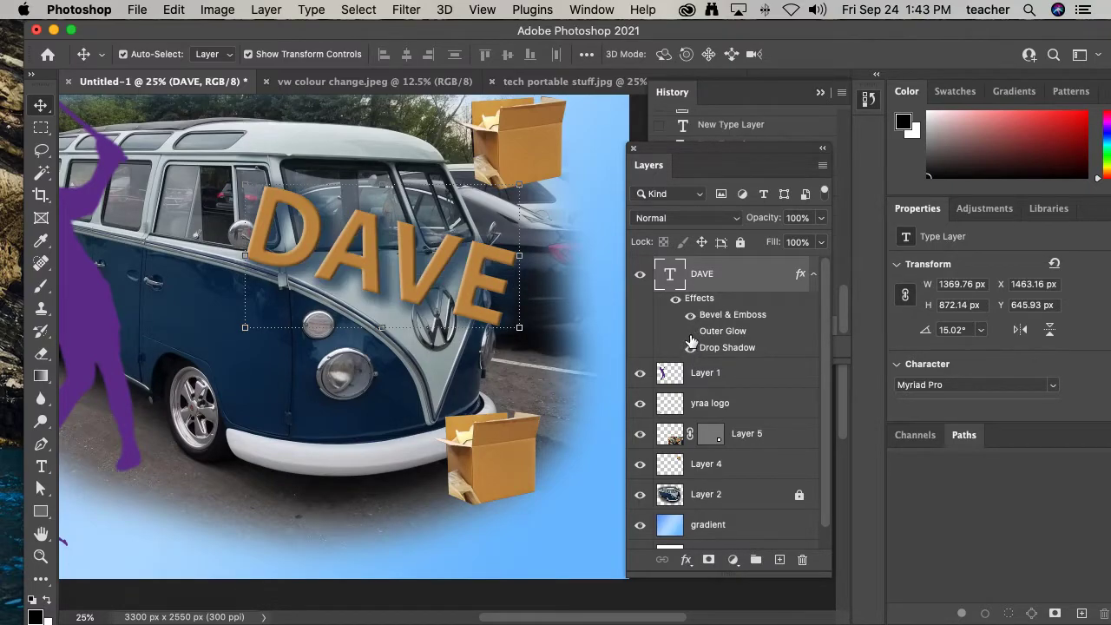
click(689, 331)
click(812, 276)
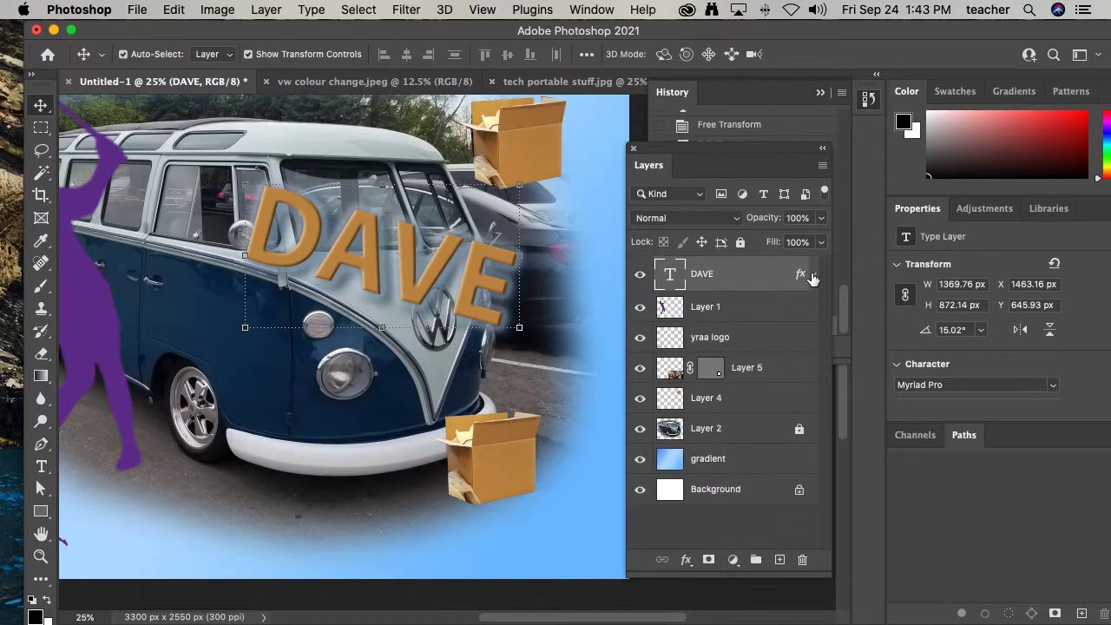
- Copy the DAVE layer style and paste it onto the golfer silhouette layer
right_click(767, 270)
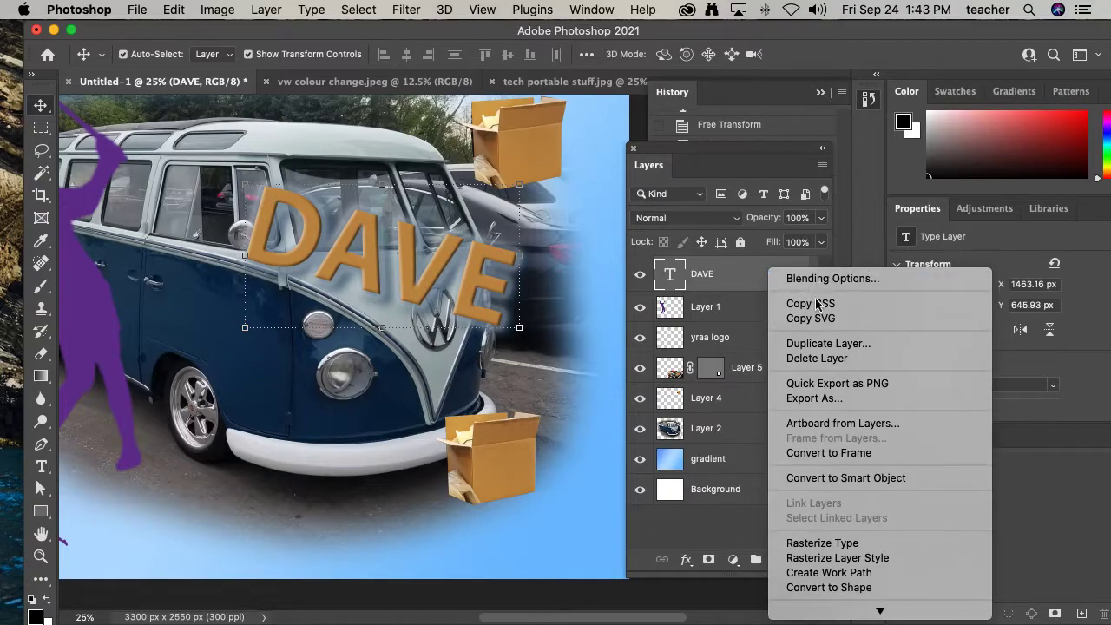
scroll(835, 546, down, 5)
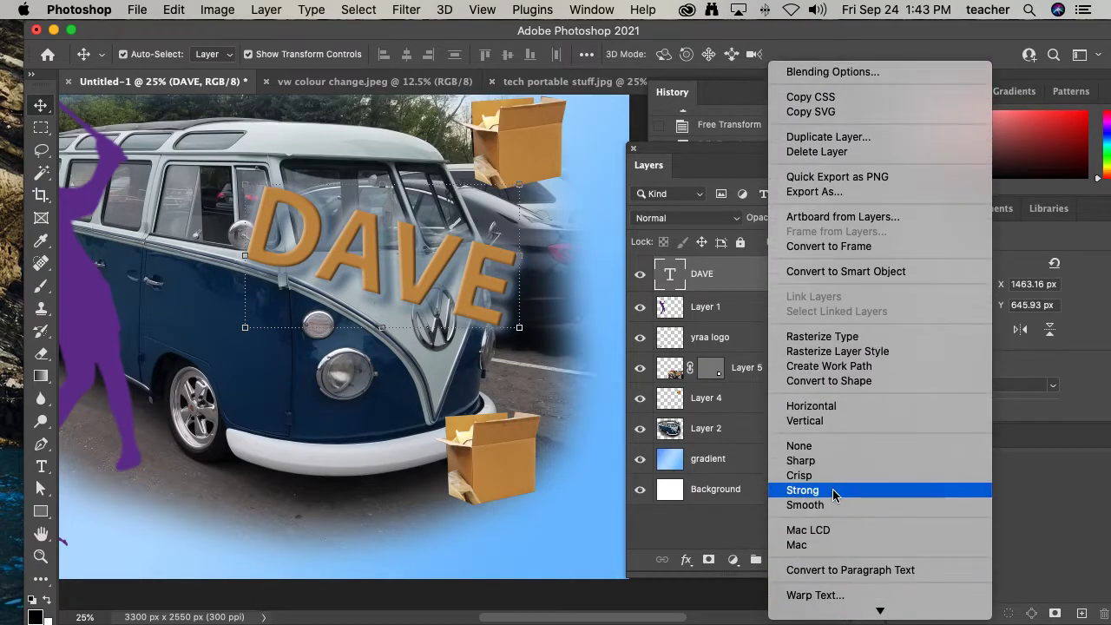
mouse_move(865, 612)
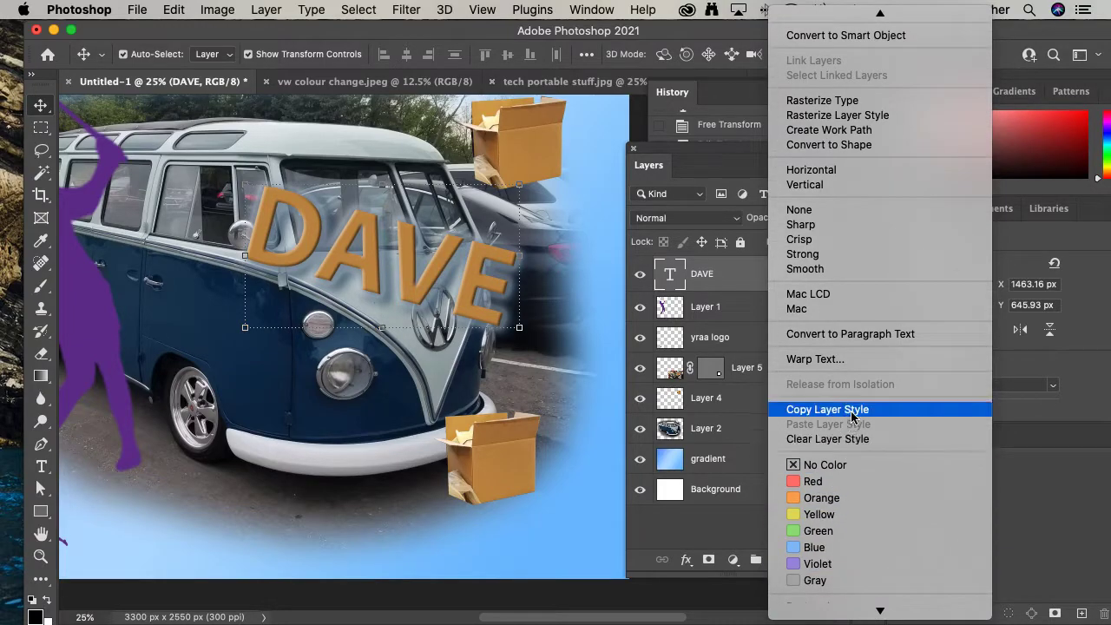
click(851, 418)
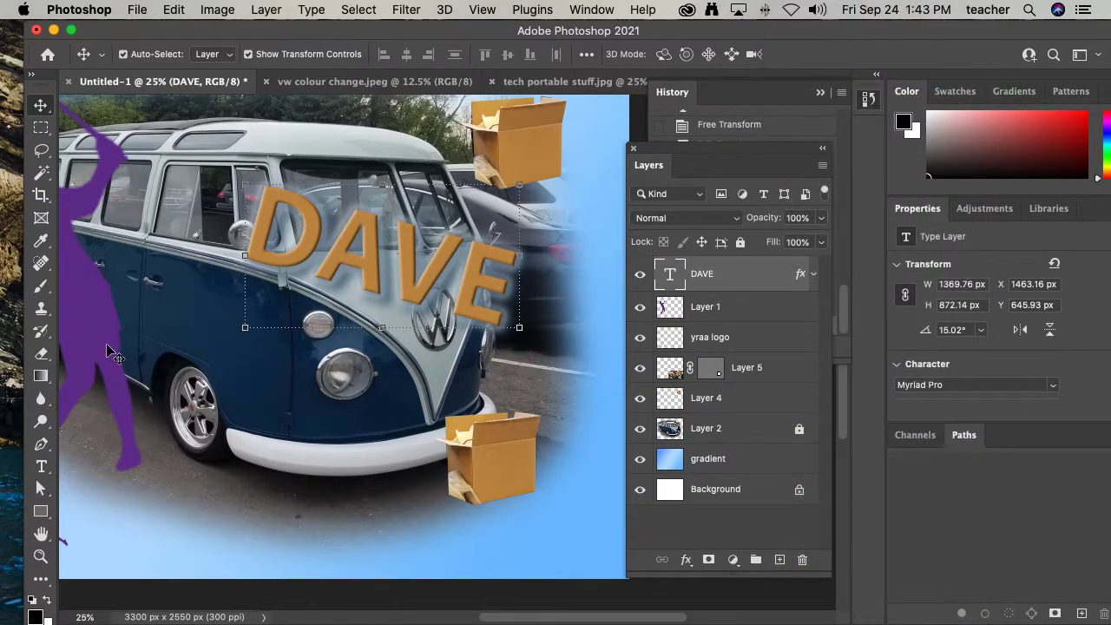
click(108, 350)
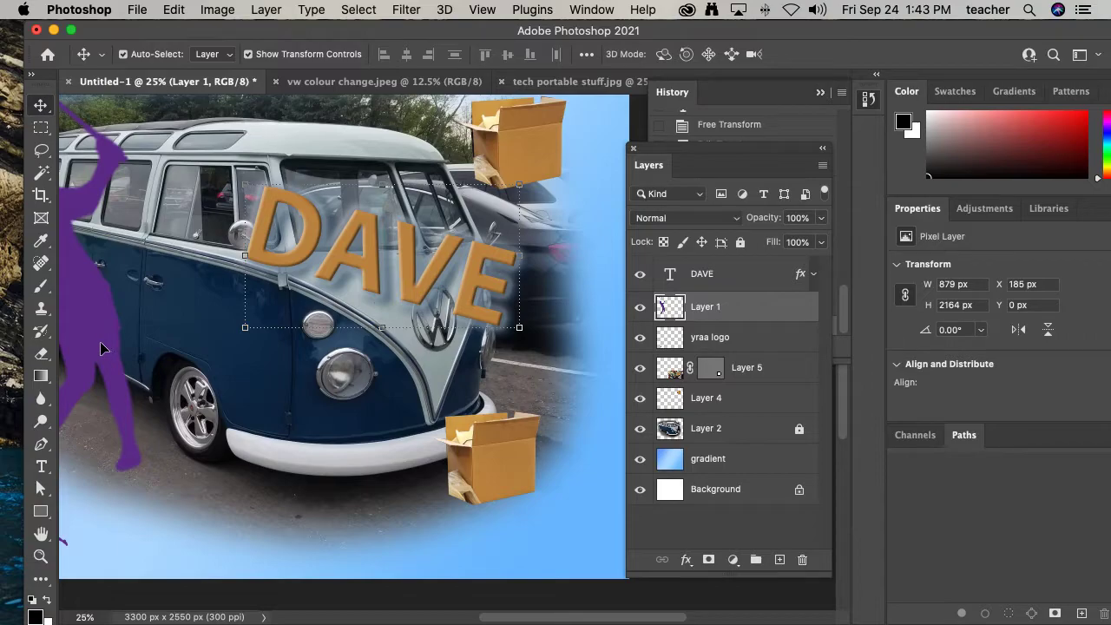
right_click(751, 308)
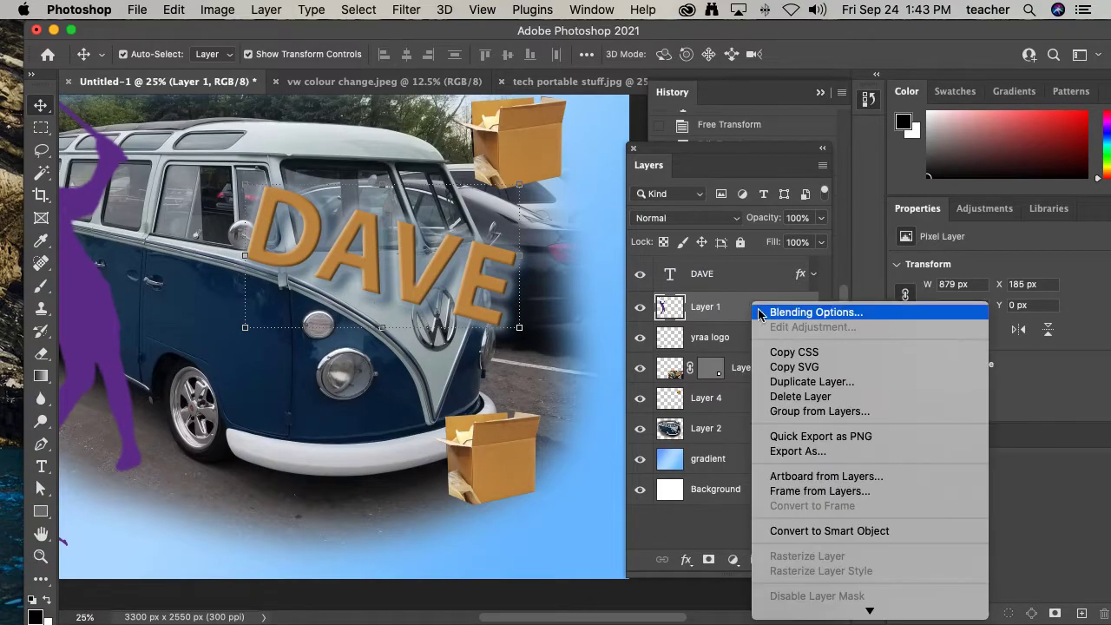
click(821, 545)
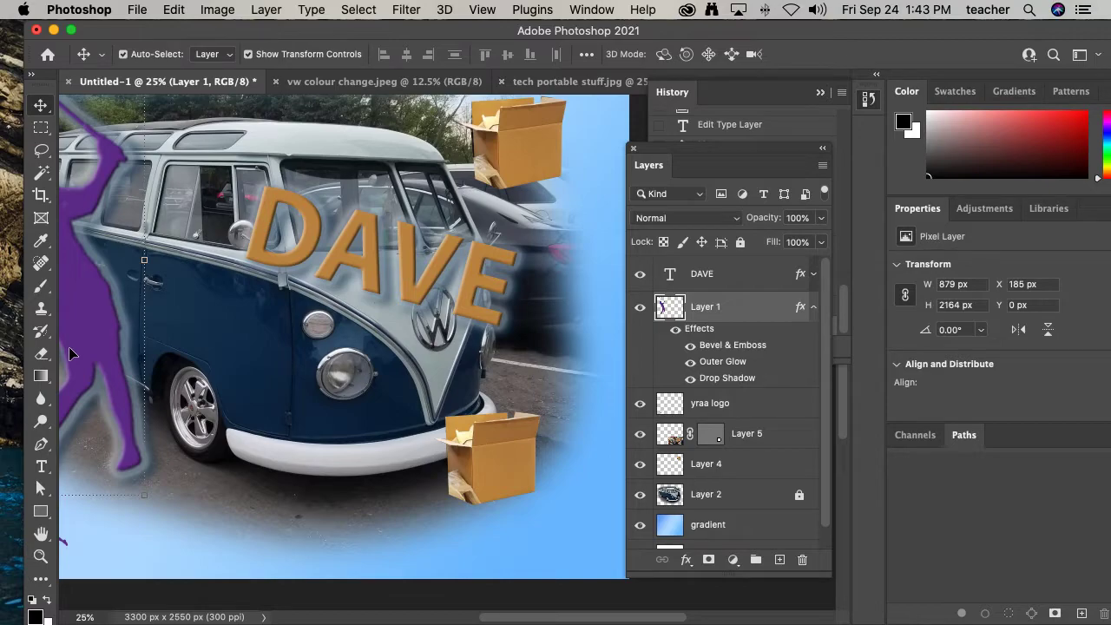
- Zoom out to view the whole collage
alt+super+click(342, 350)
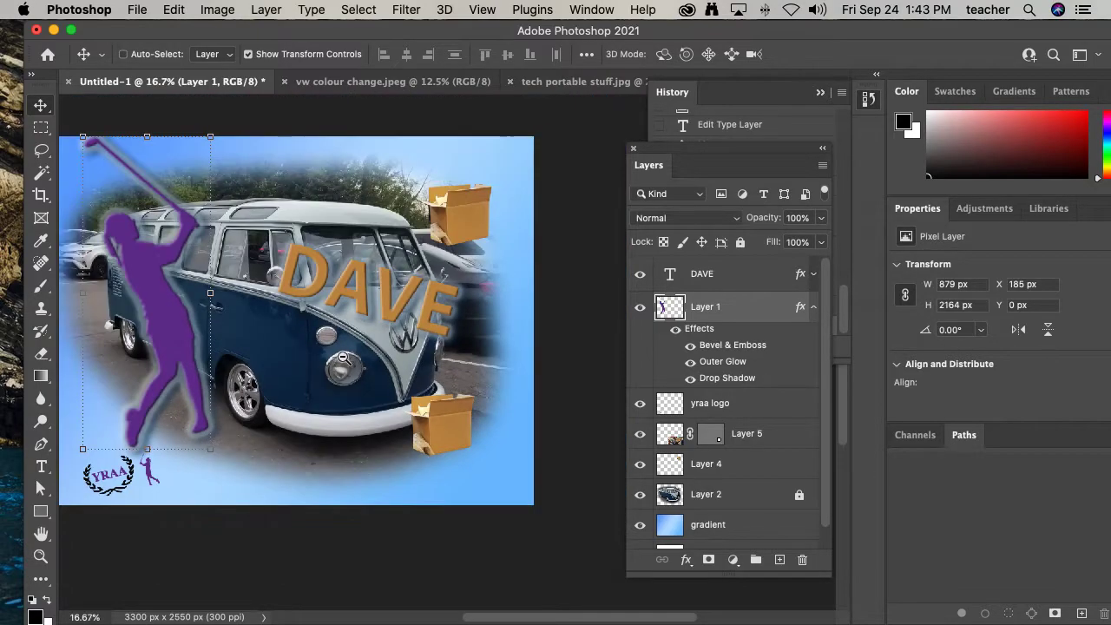
drag(332, 343, 383, 348)
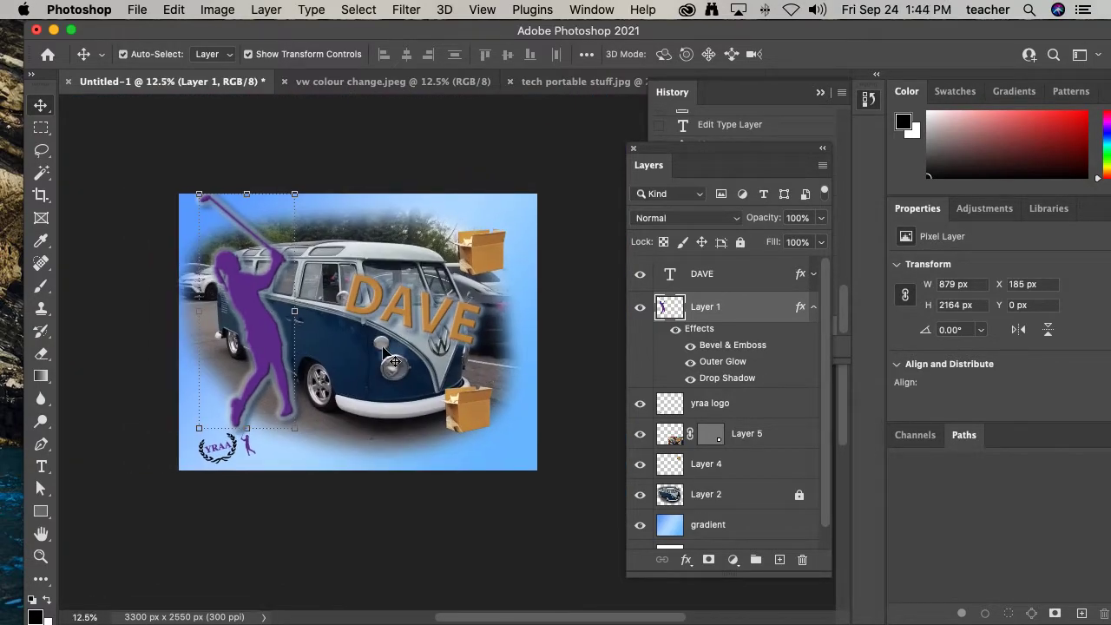